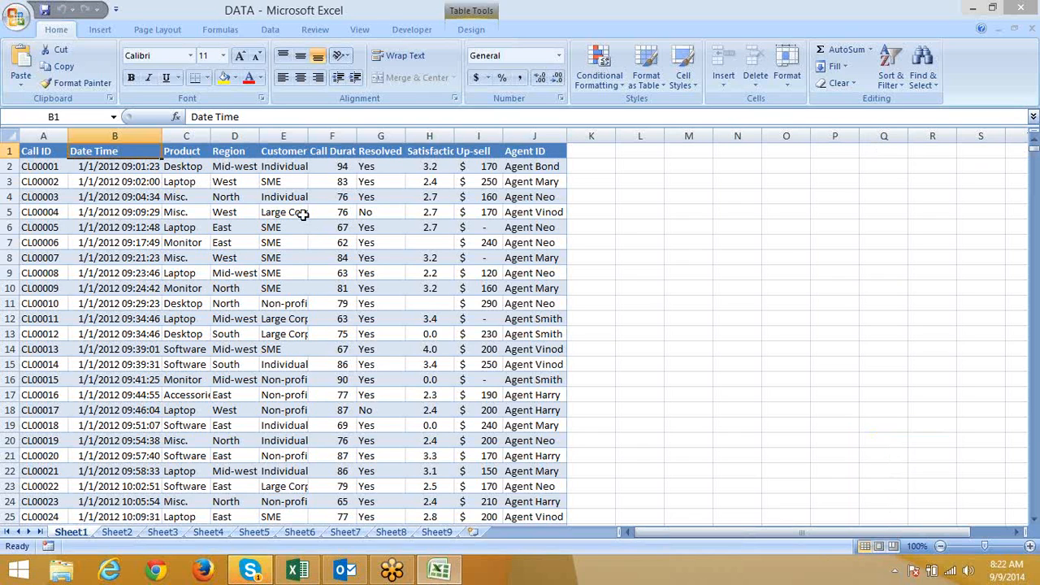
Convert the call data table on Sheet1 to a normal range.
{"action": "left_click", "coordinate": [460, 9]}
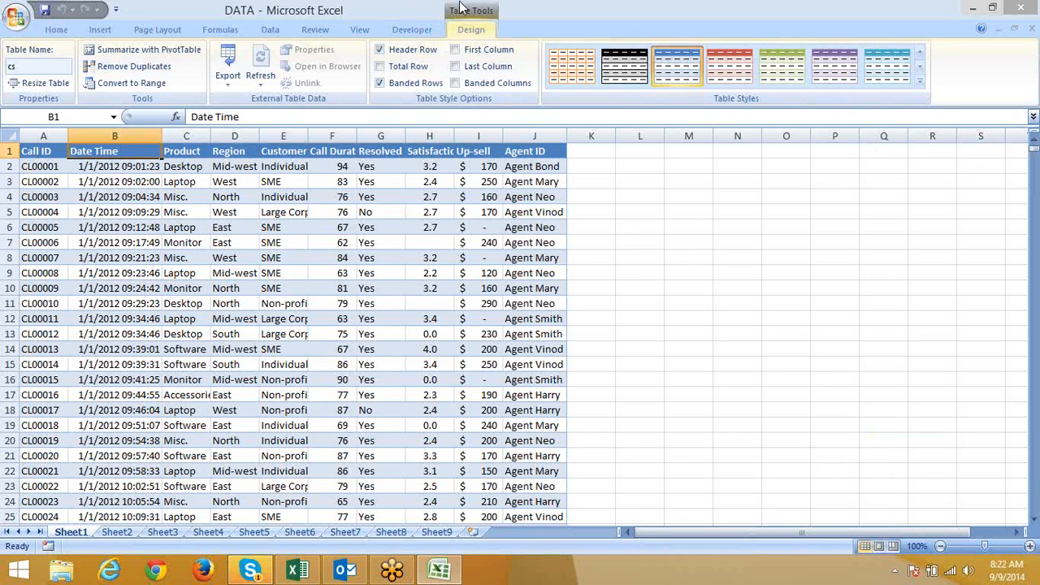
{"action": "left_click", "coordinate": [129, 84]}
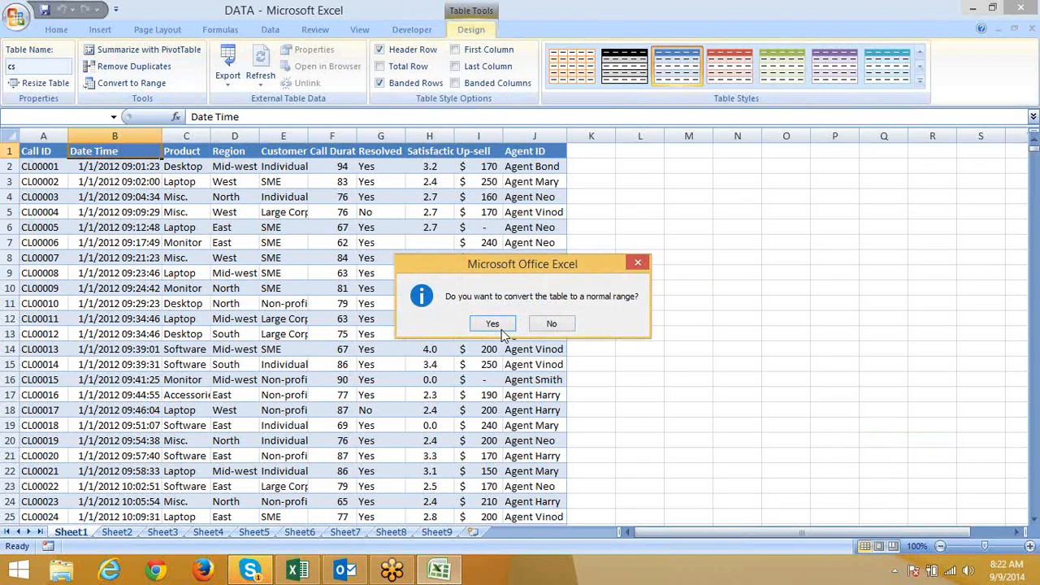
{"action": "left_click", "coordinate": [493, 323]}
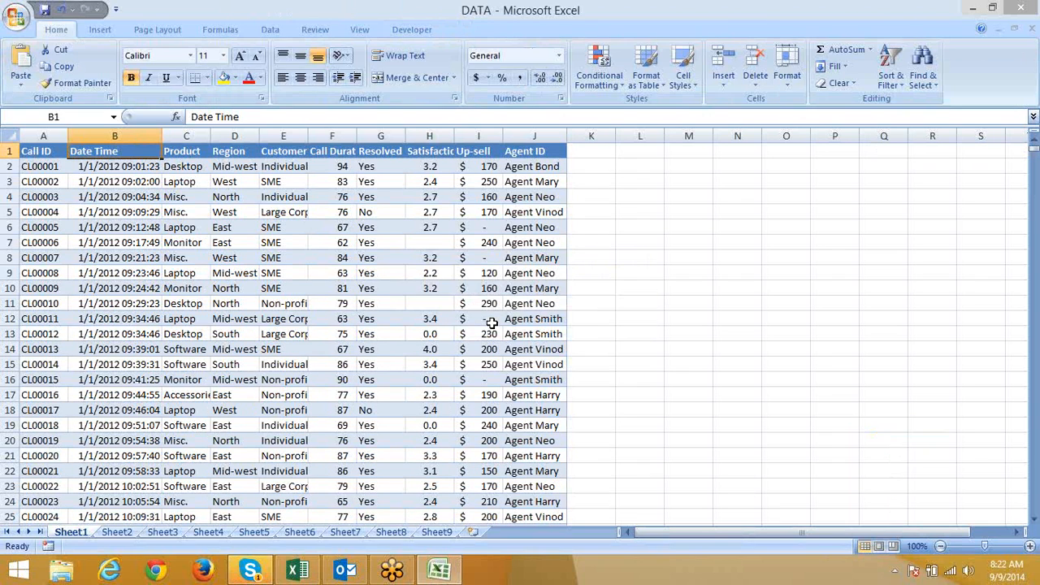
Check how far the call data extends down the Date Time column and return to the header row.
{"action": "left_click", "coordinate": [199, 230]}
{"action": "left_click", "coordinate": [205, 328]}
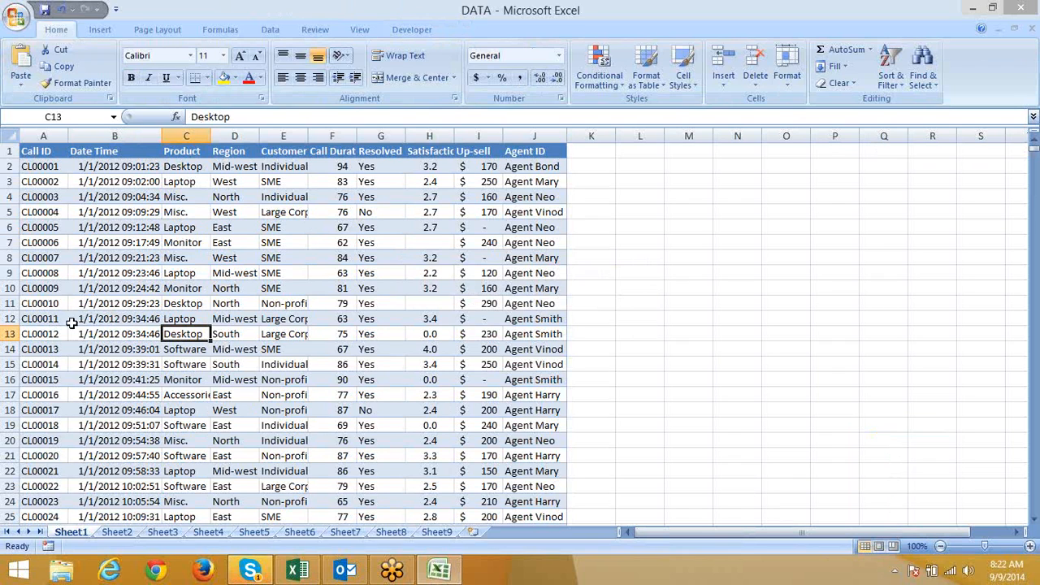
{"action": "left_click", "coordinate": [10, 348]}
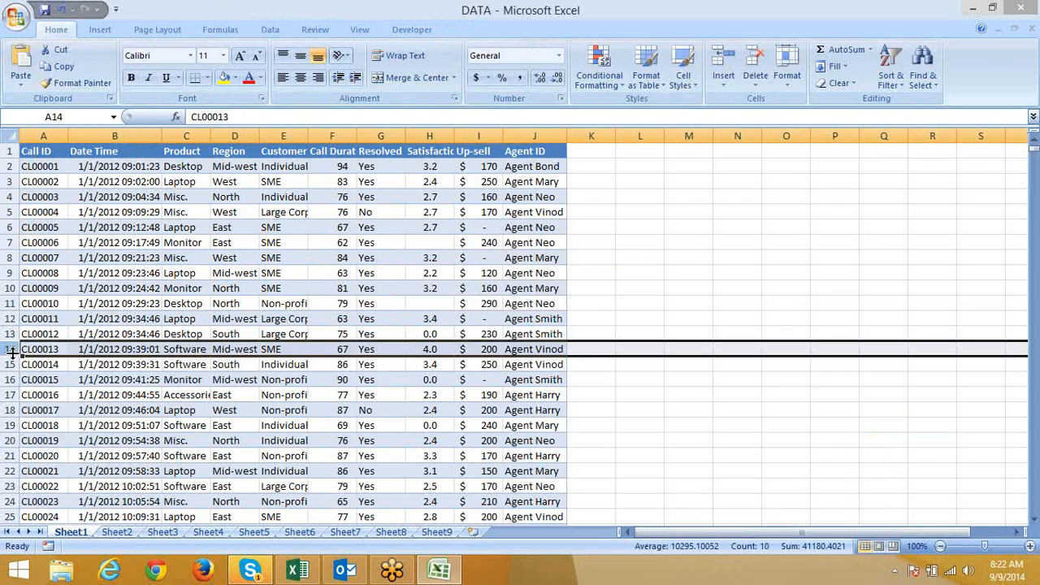
{"action": "left_click", "coordinate": [54, 212]}
{"action": "left_click", "coordinate": [126, 212]}
{"action": "key", "text": "ctrl+Down"}
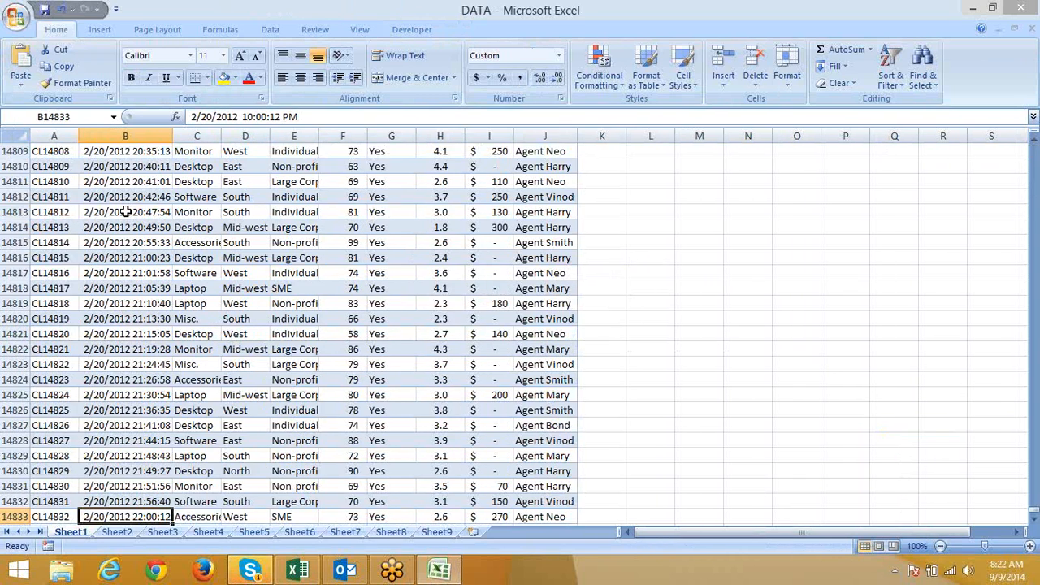
{"action": "key", "text": "Down"}
{"action": "key", "text": "Up"}
{"action": "key", "text": "ctrl+Up"}
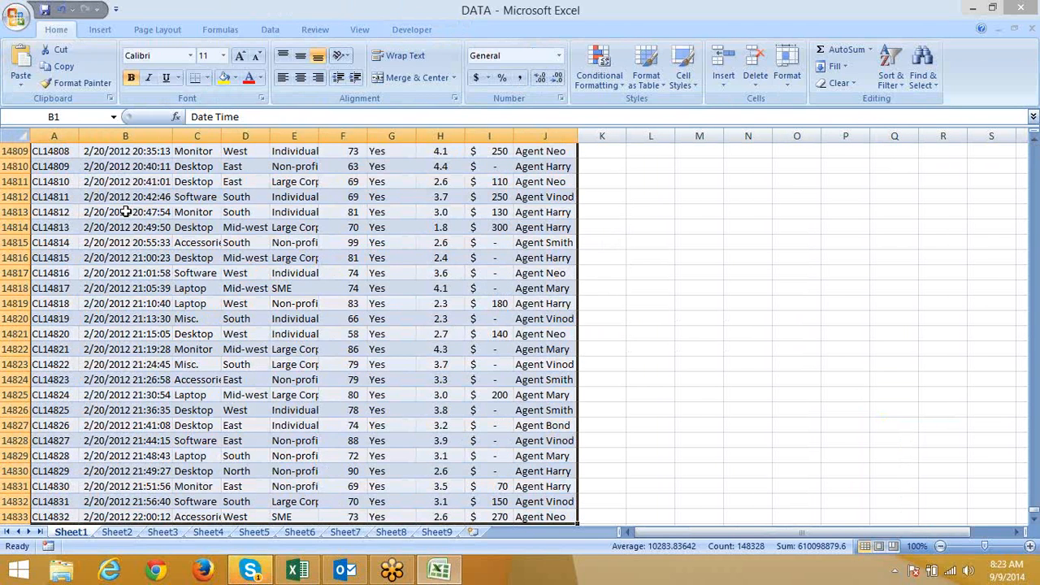
{"action": "key", "text": "ctrl+BackSpace"}
{"action": "key", "text": "Down"}
{"action": "key", "text": "Left"}
{"action": "key", "text": "Down"}
{"action": "key", "text": "Down"}
{"action": "key", "text": "Down"}
{"action": "key", "text": "Down"}
{"action": "key", "text": "Down"}
{"action": "key", "text": "Down"}
{"action": "key", "text": "Down"}
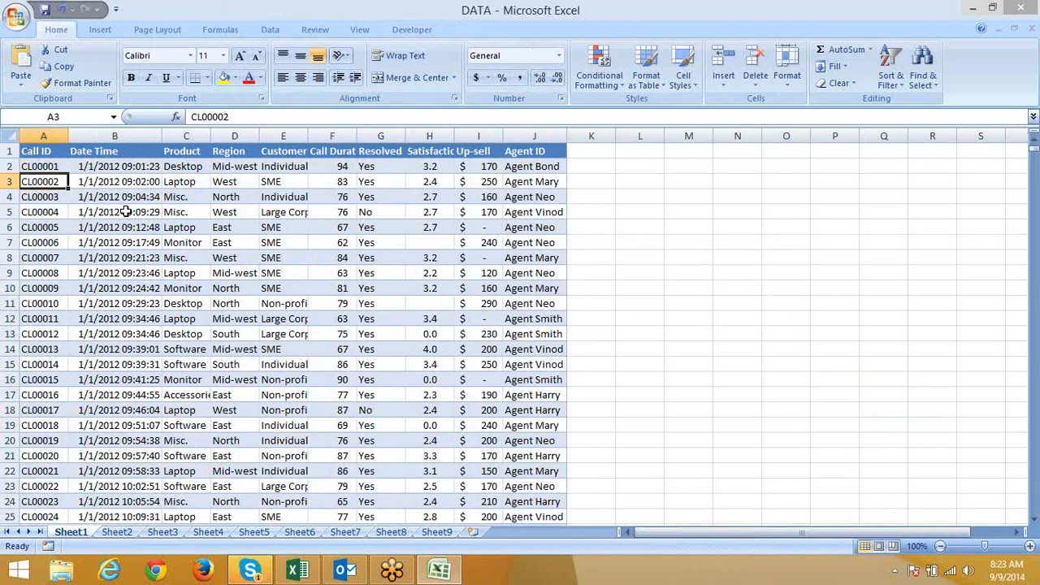
Insert a blank row at row 13, above the CL00012 record.
{"action": "left_click", "coordinate": [14, 334]}
{"action": "right_click", "coordinate": [15, 335]}
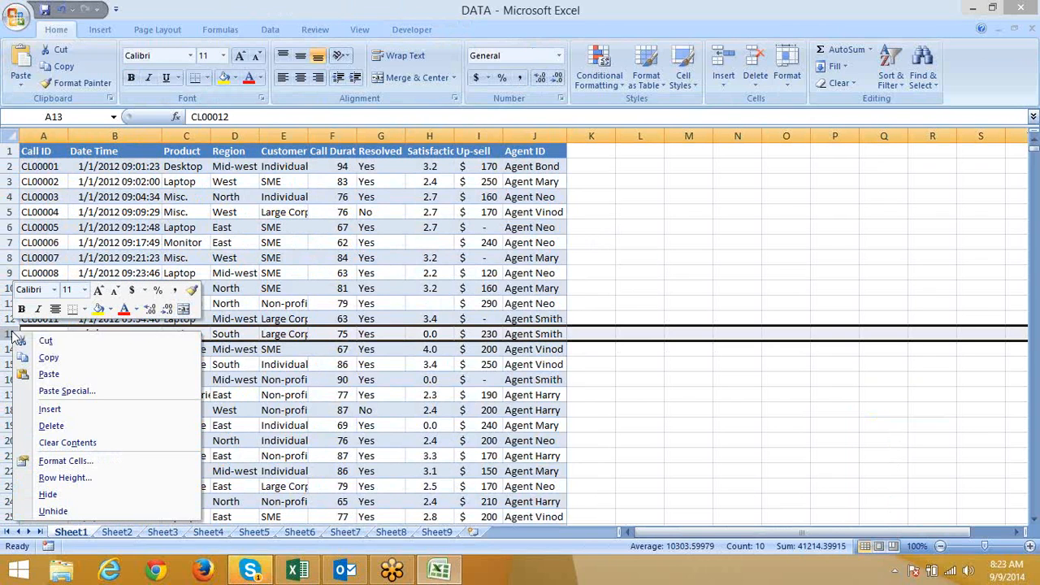
{"action": "left_click", "coordinate": [49, 410]}
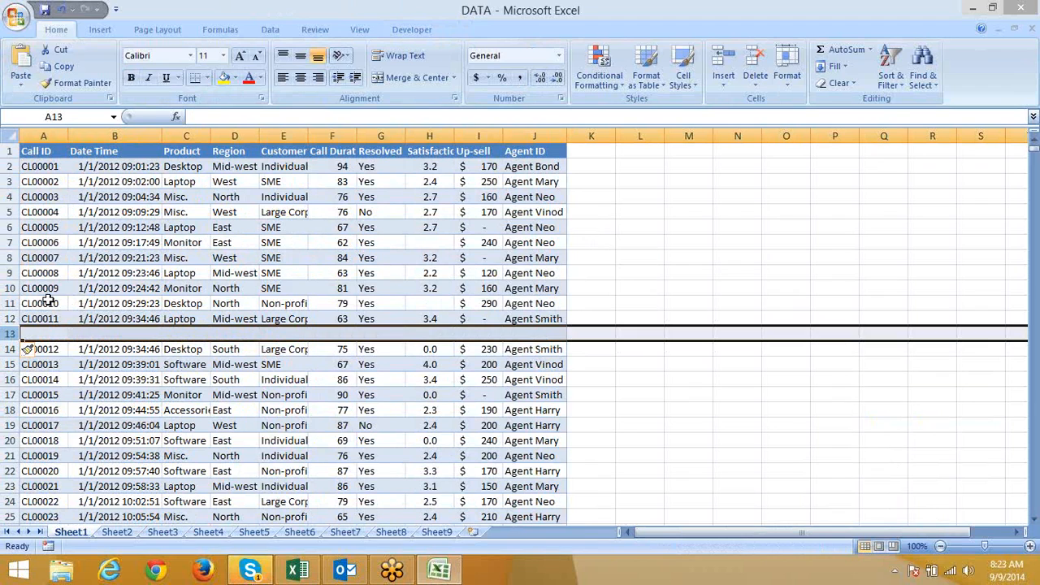
Select the contiguous data block from cells above the blank row to check which rows Excel includes.
{"action": "left_click", "coordinate": [59, 248]}
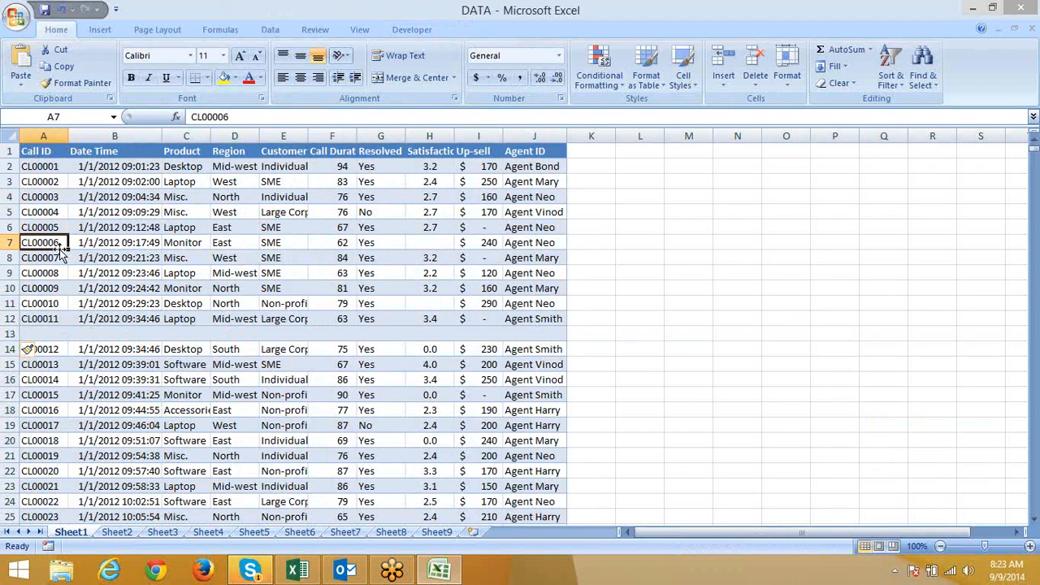
{"action": "key", "text": "ctrl+a"}
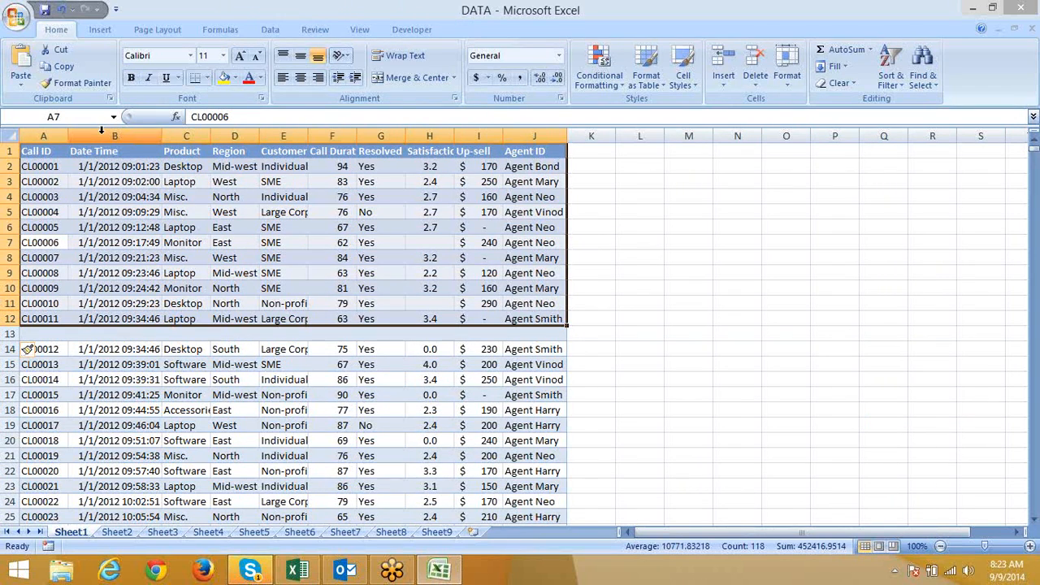
{"action": "left_click", "coordinate": [91, 199]}
{"action": "left_click", "coordinate": [104, 253]}
{"action": "left_click", "coordinate": [128, 303]}
{"action": "left_click", "coordinate": [137, 212]}
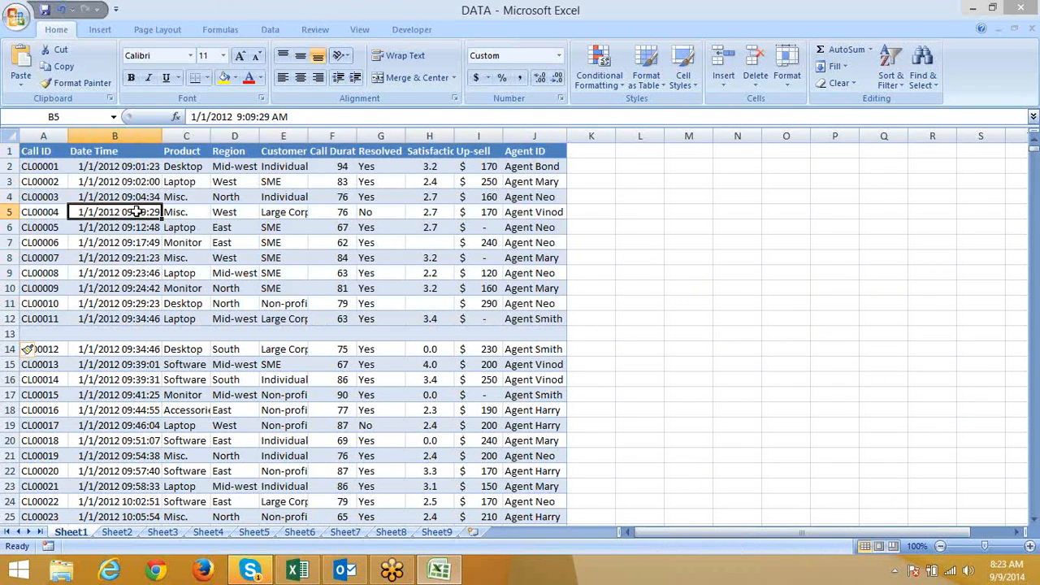
{"action": "key", "text": "ctrl+a"}
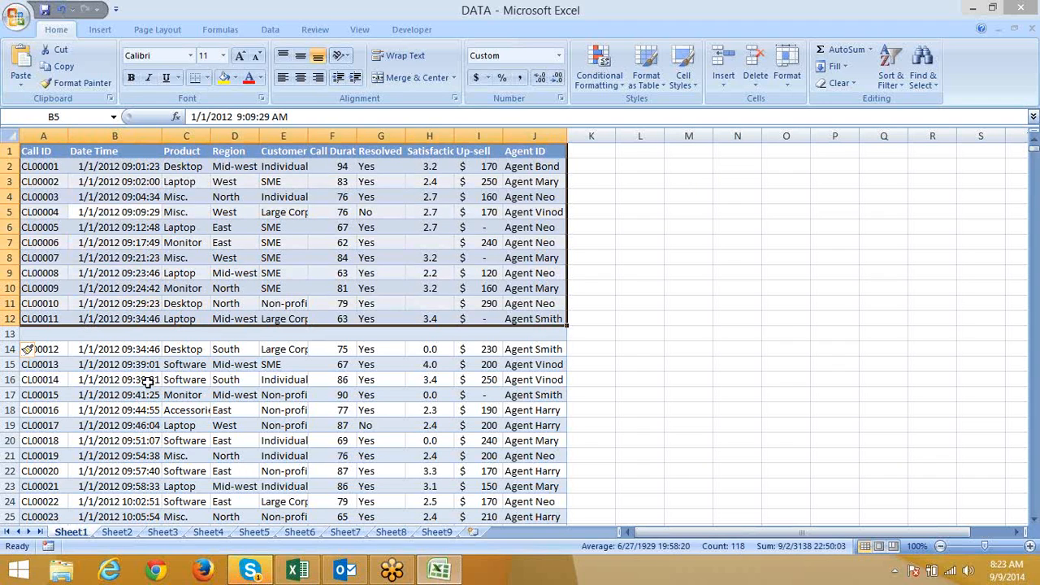
Delete the blank row 13 from the call data.
{"action": "left_click", "coordinate": [65, 333]}
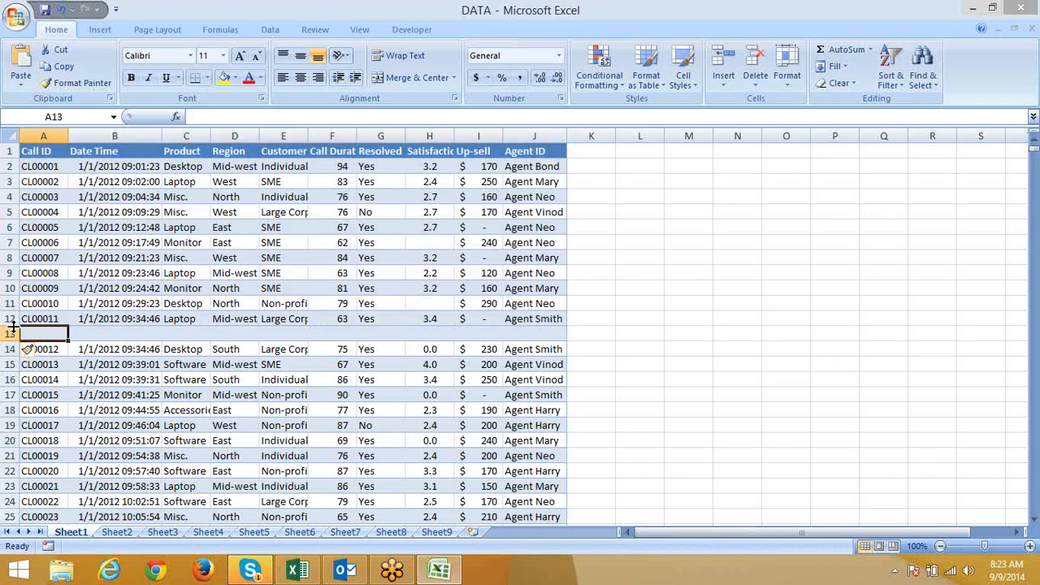
{"action": "left_click", "coordinate": [9, 334]}
{"action": "right_click", "coordinate": [9, 333]}
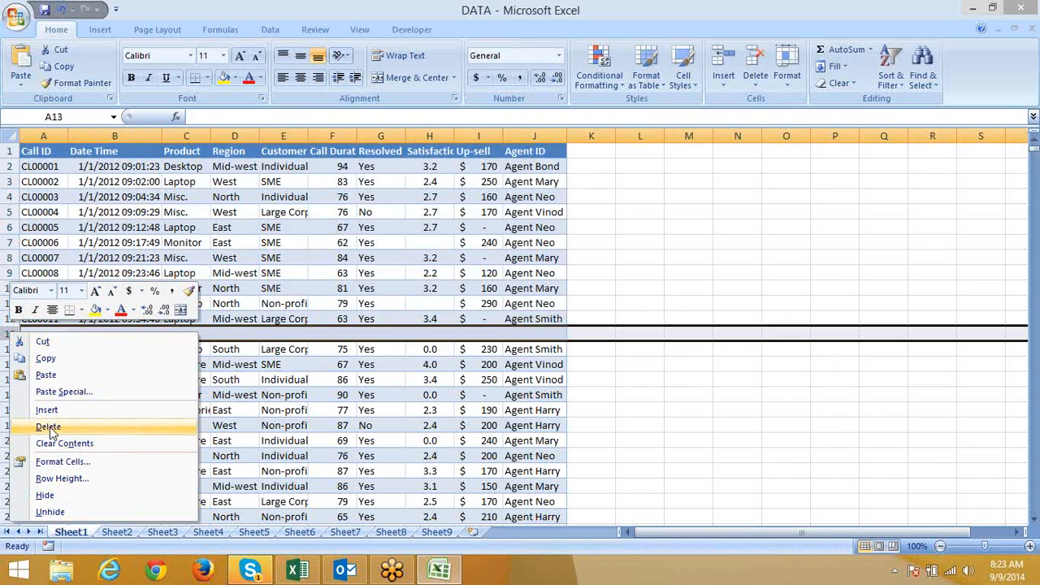
{"action": "left_click", "coordinate": [49, 428]}
{"action": "left_click", "coordinate": [80, 262]}
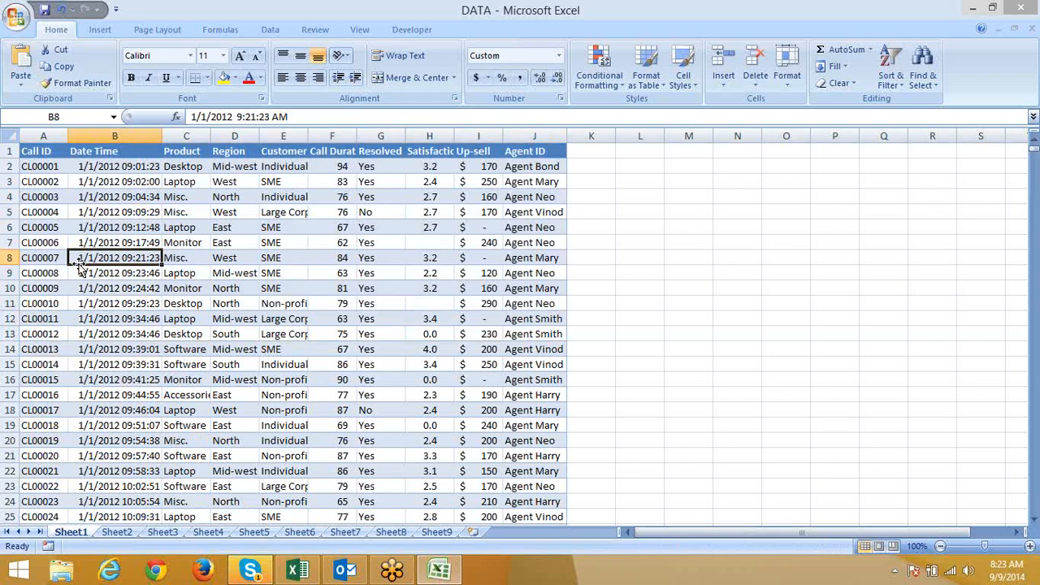
Sort the call data by Region from A to Z.
{"action": "left_click", "coordinate": [252, 209]}
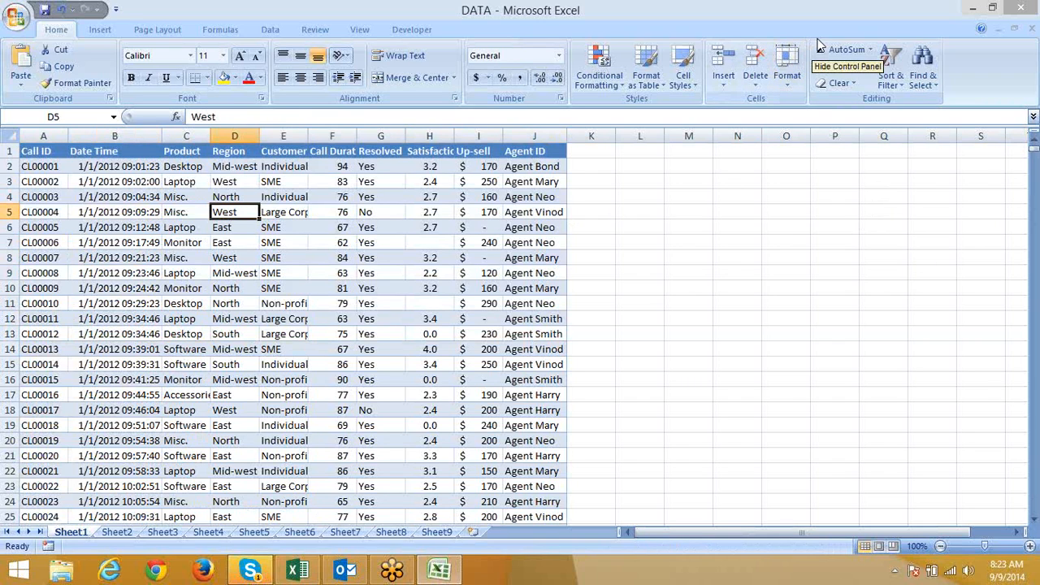
{"action": "left_click", "coordinate": [416, 201]}
{"action": "left_click", "coordinate": [231, 151]}
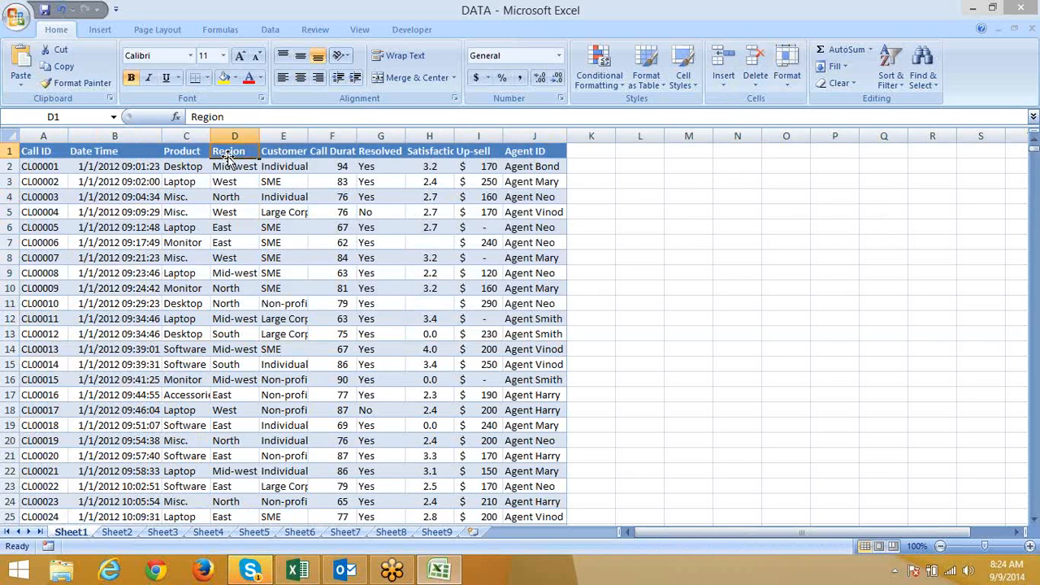
{"action": "left_click", "coordinate": [894, 81]}
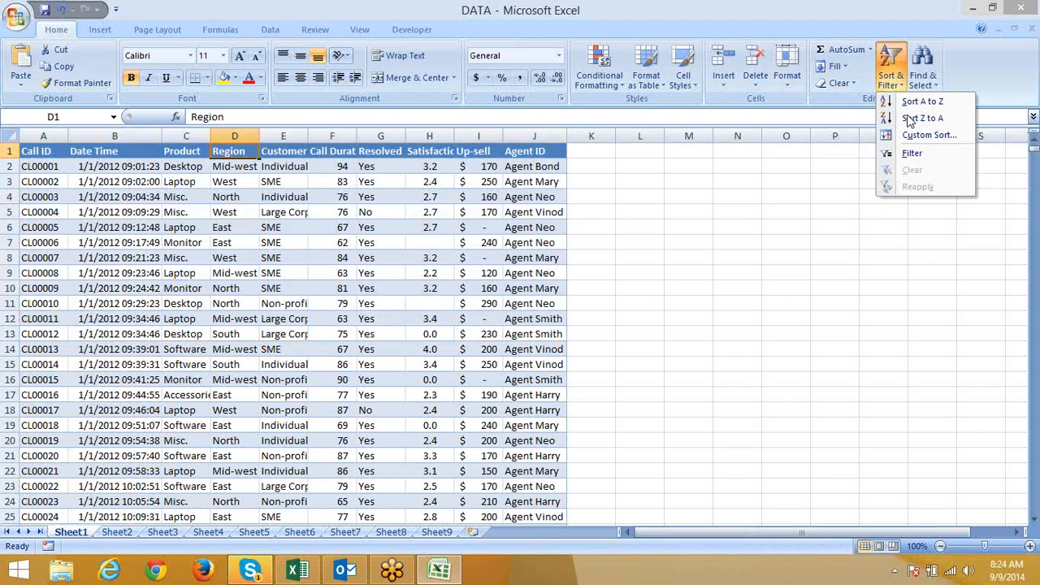
{"action": "left_click", "coordinate": [912, 106]}
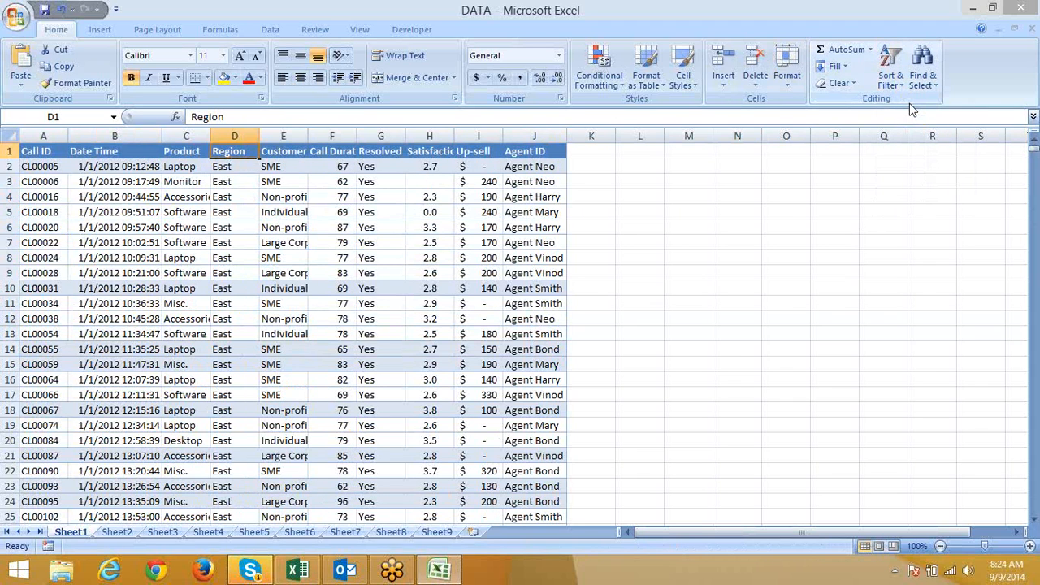
Review the East records in the sorted data and undo the Region sort.
{"action": "left_click_drag", "start_coordinate": [221, 180], "coordinate": [256, 384]}
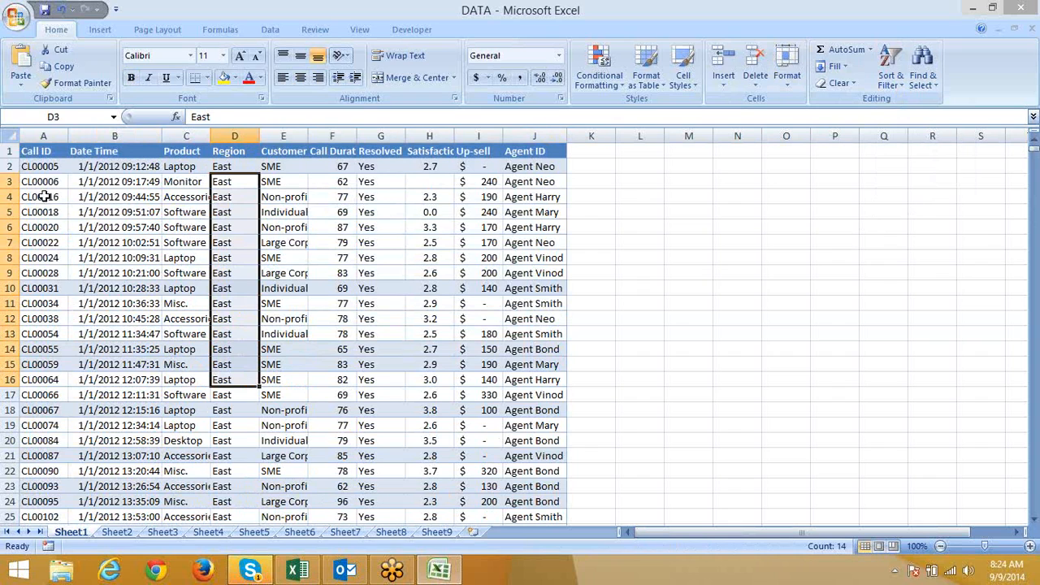
{"action": "left_click_drag", "start_coordinate": [47, 197], "coordinate": [669, 225]}
{"action": "left_click_drag", "start_coordinate": [202, 209], "coordinate": [76, 209]}
{"action": "key", "text": "ctrl+z"}
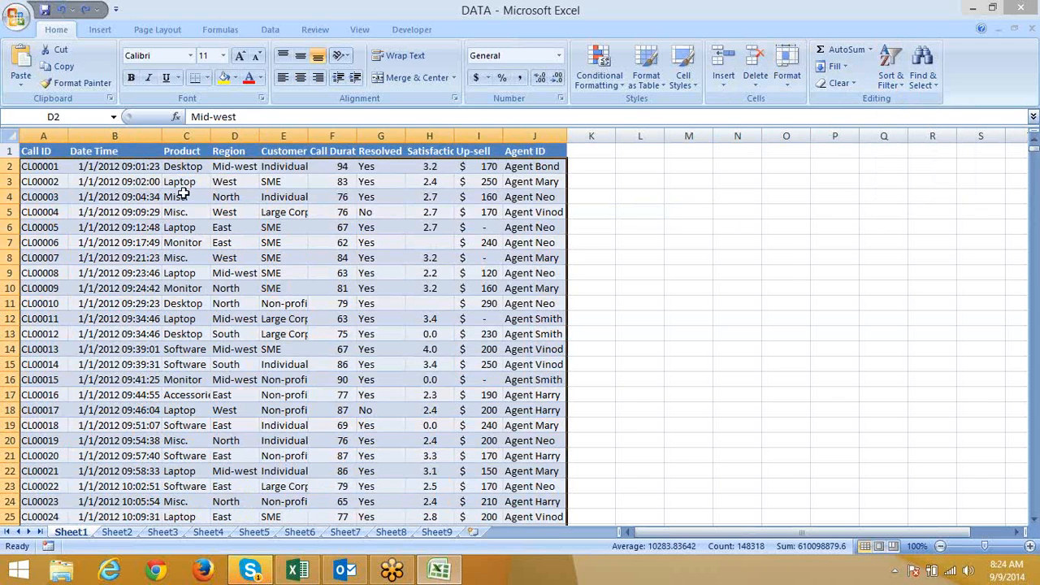
Start an A to Z sort of the whole Region column, choose to continue with the current selection, and cancel it.
{"action": "left_click", "coordinate": [215, 183]}
{"action": "left_click", "coordinate": [230, 132]}
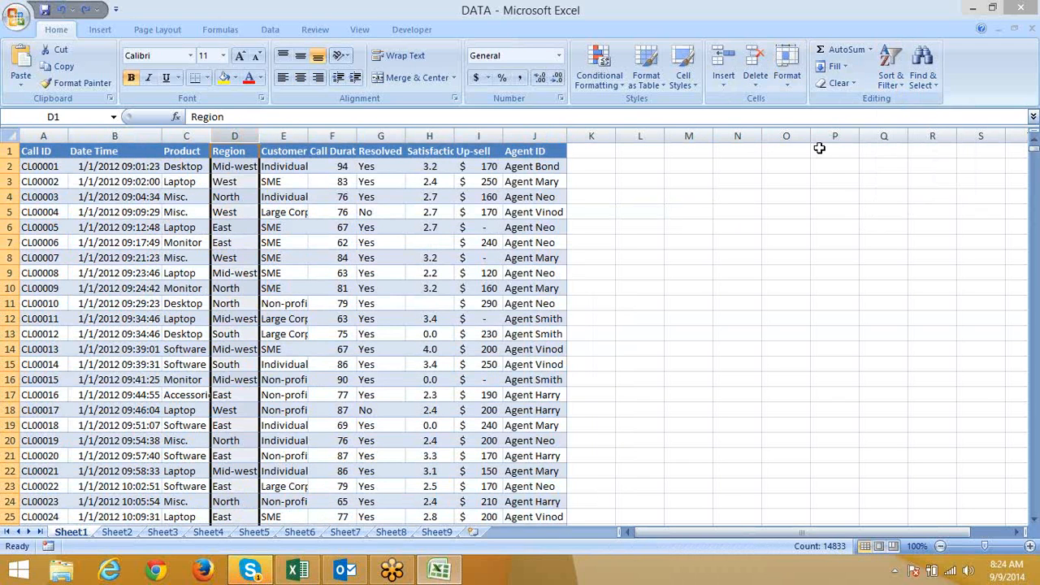
{"action": "left_click", "coordinate": [892, 77]}
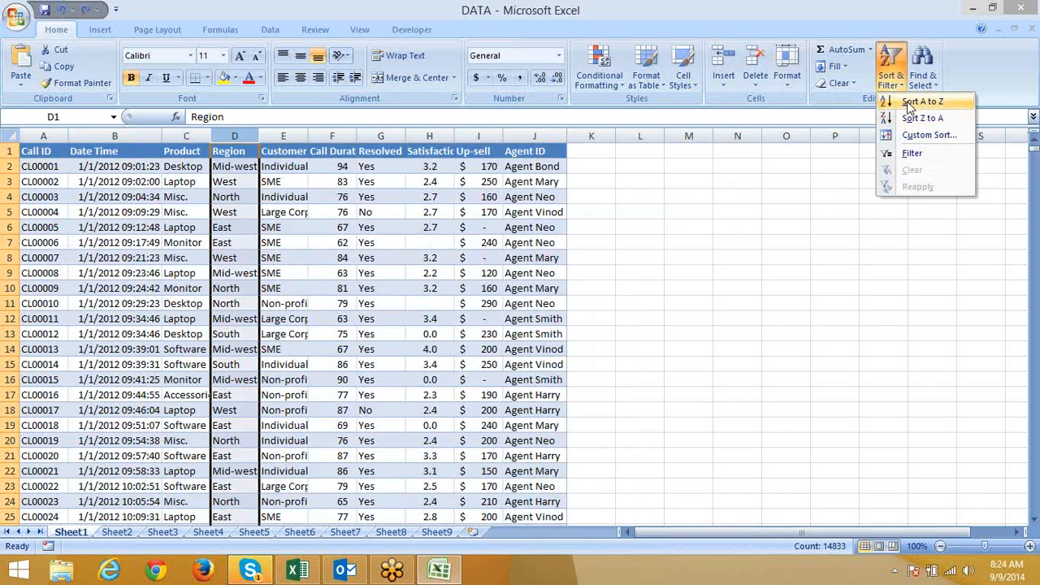
{"action": "left_click", "coordinate": [918, 102]}
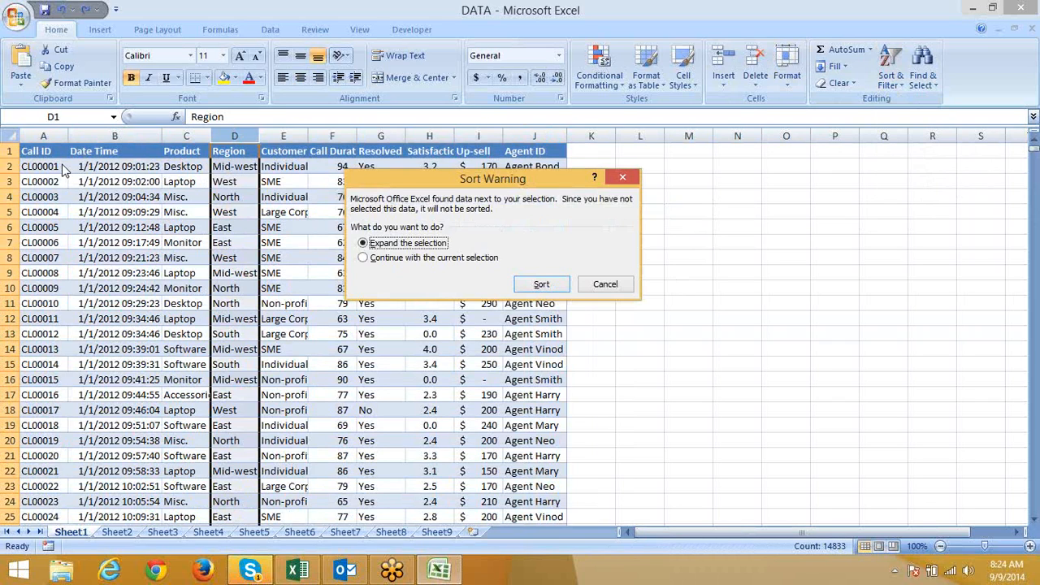
{"action": "left_click", "coordinate": [430, 260]}
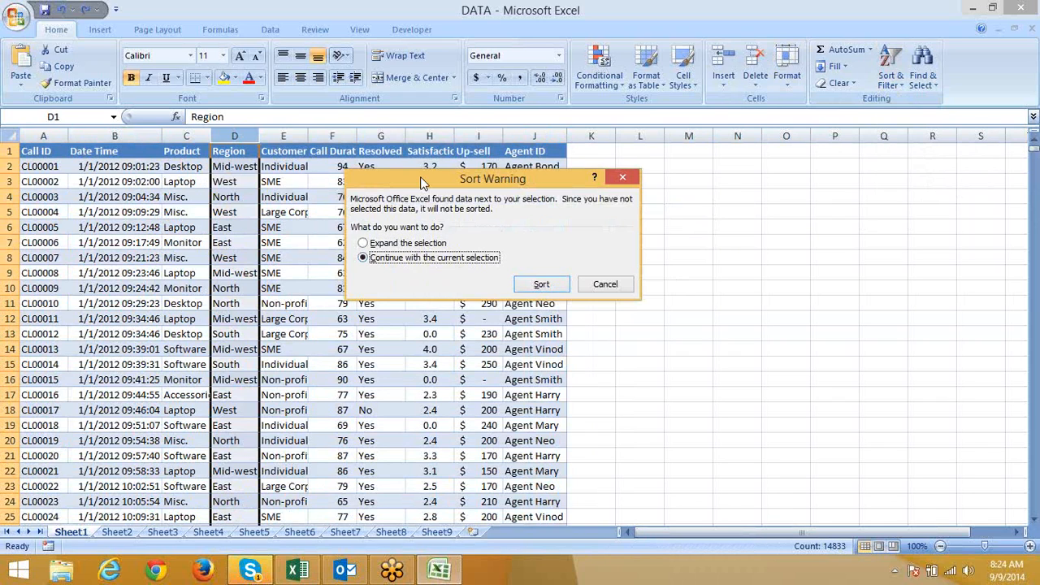
{"action": "left_click_drag", "start_coordinate": [424, 176], "coordinate": [734, 186]}
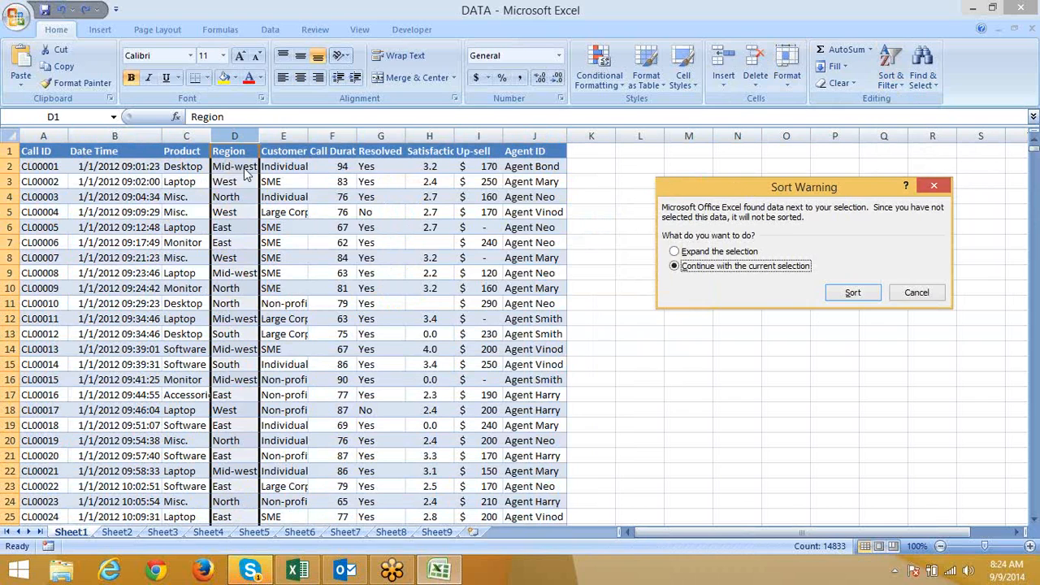
{"action": "left_click", "coordinate": [918, 295]}
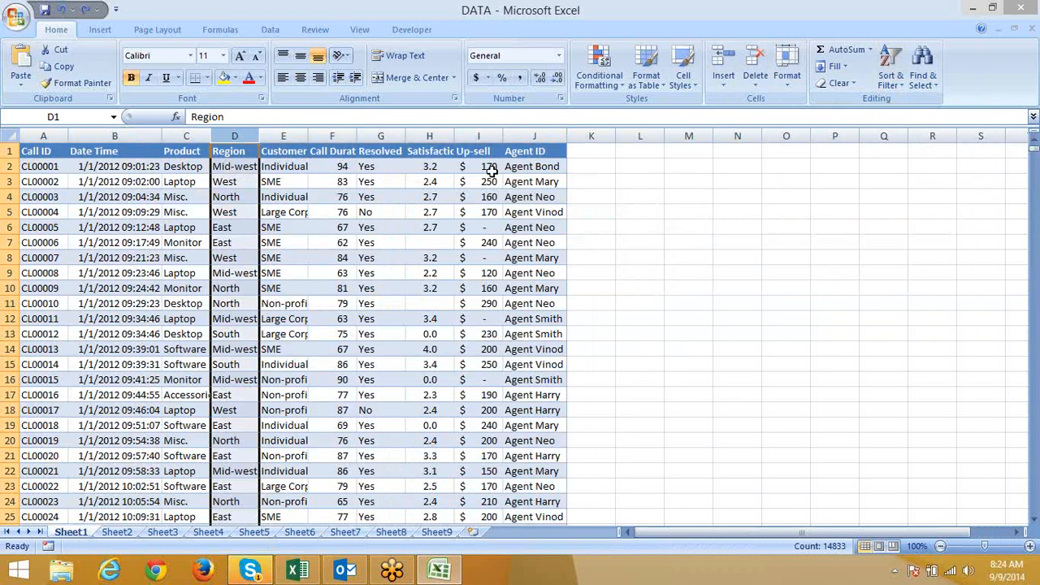
Sort the call data by Product from A to Z and widen the Product column to fit its entries.
{"action": "left_click", "coordinate": [34, 225]}
{"action": "left_click", "coordinate": [175, 147]}
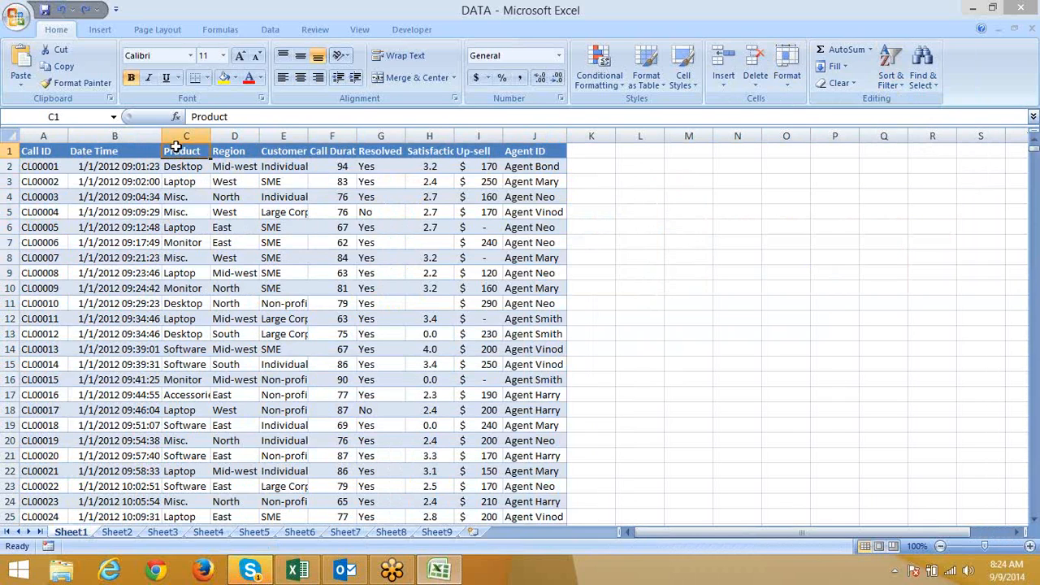
{"action": "left_click", "coordinate": [837, 72]}
{"action": "left_click", "coordinate": [894, 65]}
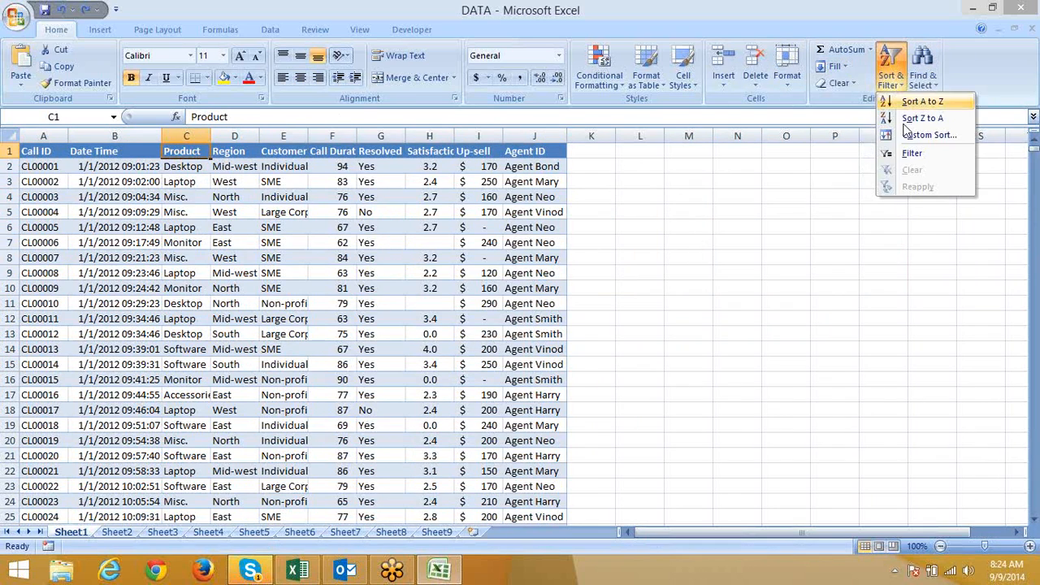
{"action": "left_click", "coordinate": [915, 101]}
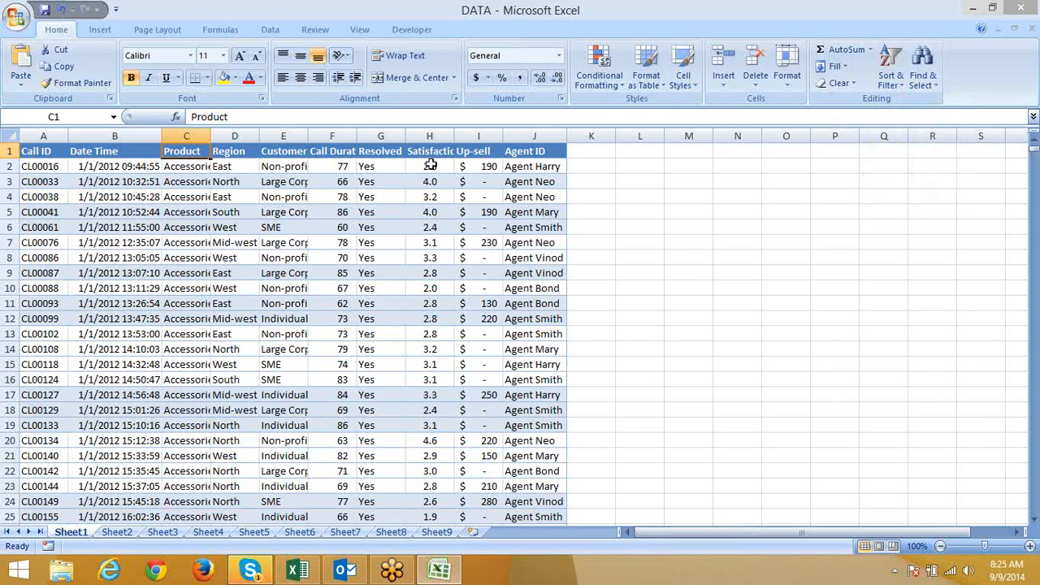
{"action": "left_click_drag", "start_coordinate": [211, 136], "coordinate": [221, 136]}
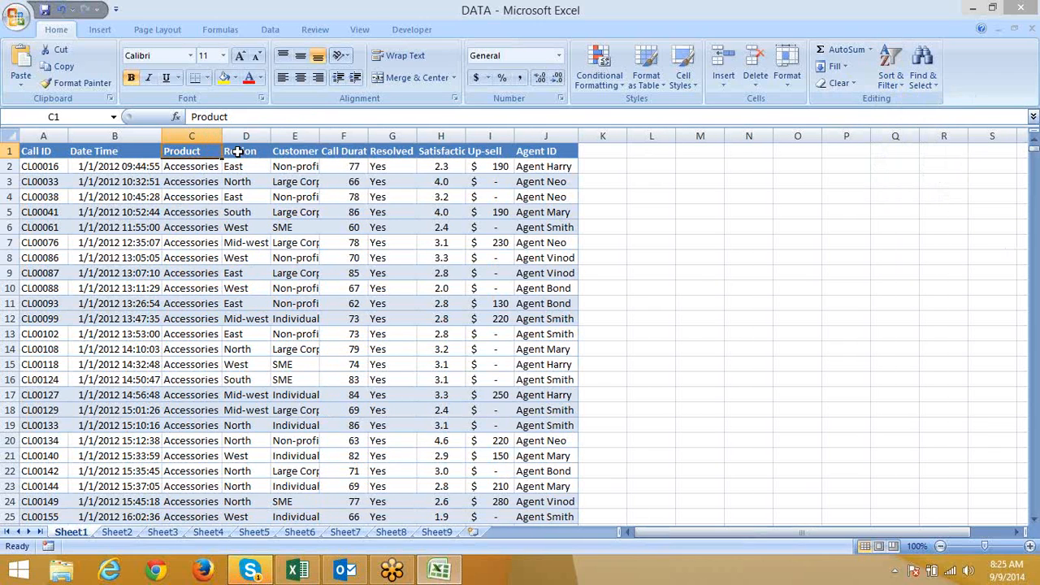
Examine the order of the Region entries within the Accessories records and select the Product and Region columns.
{"action": "left_click", "coordinate": [236, 183]}
{"action": "left_click", "coordinate": [236, 197]}
{"action": "left_click", "coordinate": [238, 213]}
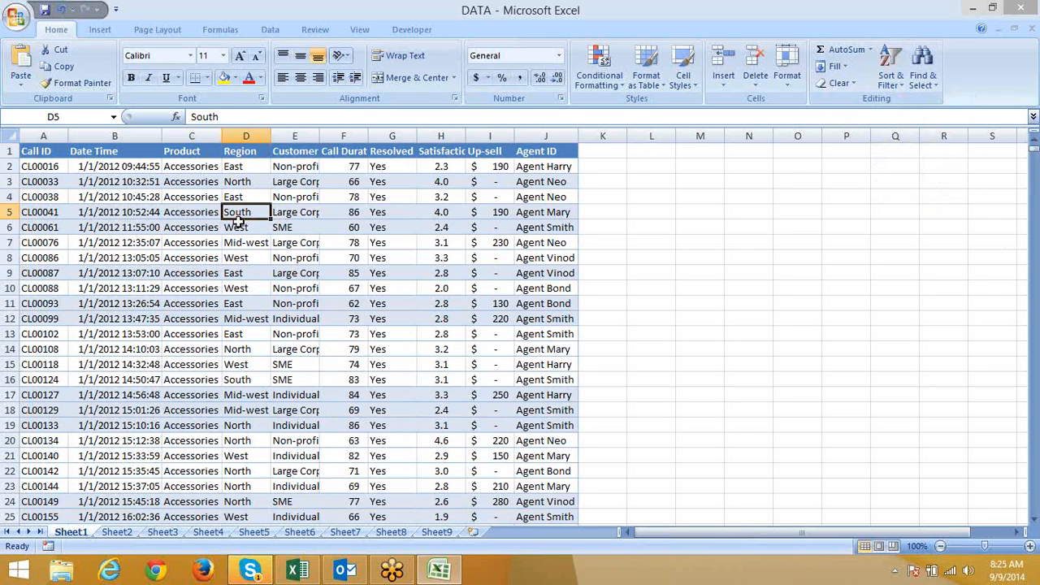
{"action": "left_click_drag", "start_coordinate": [233, 169], "coordinate": [239, 363]}
{"action": "left_click_drag", "start_coordinate": [193, 132], "coordinate": [227, 145]}
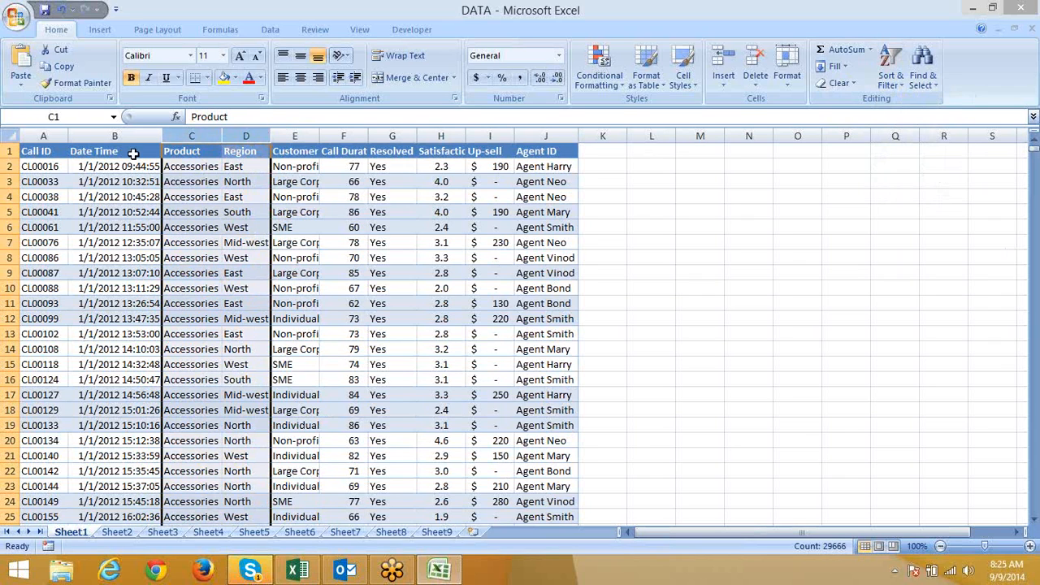
Sort the call data with a custom sort by Product from A to Z, with Region from A to Z as second level.
{"action": "left_click", "coordinate": [75, 152]}
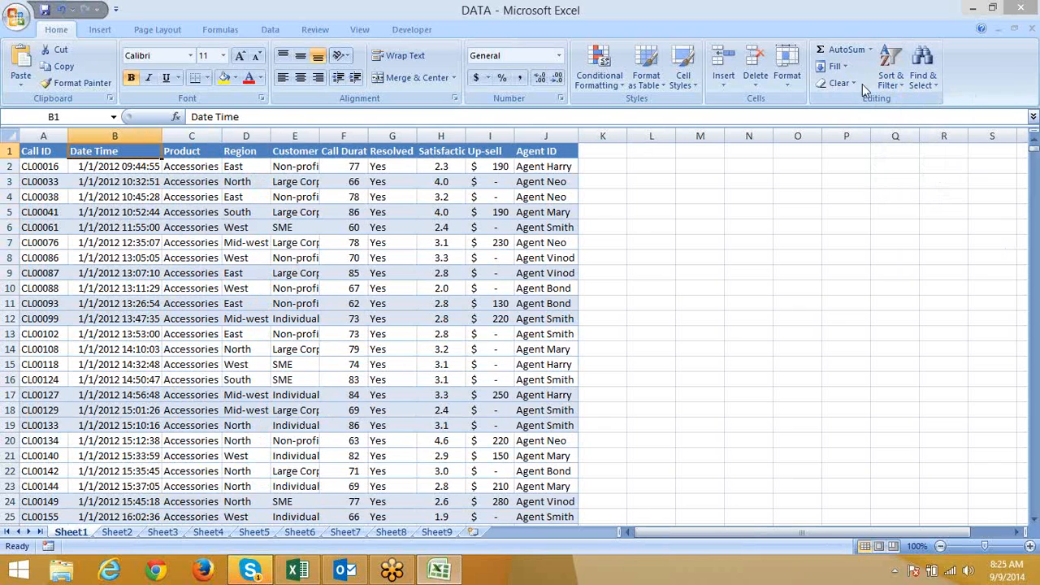
{"action": "left_click", "coordinate": [888, 77]}
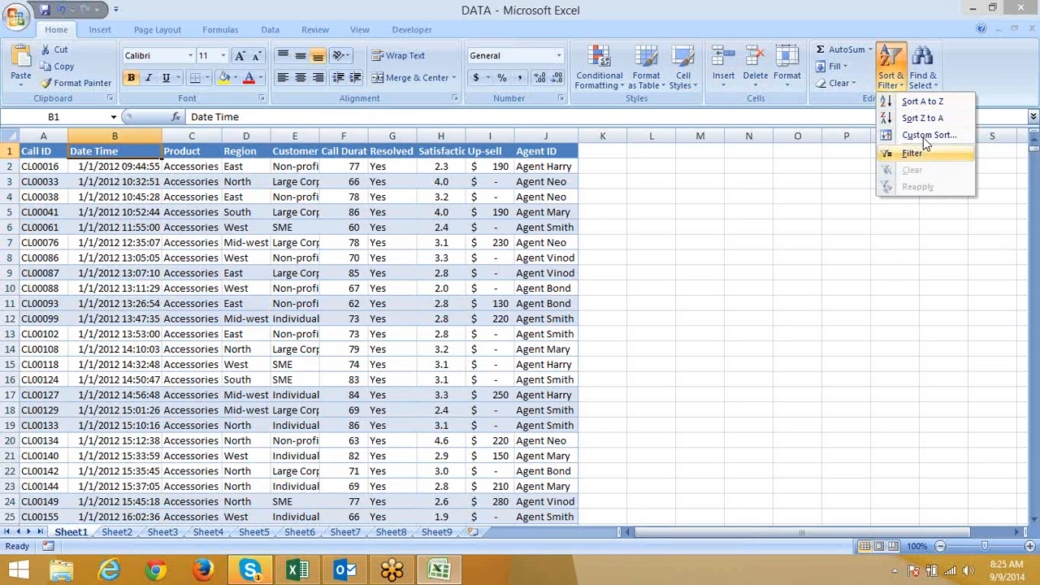
{"action": "left_click", "coordinate": [924, 134]}
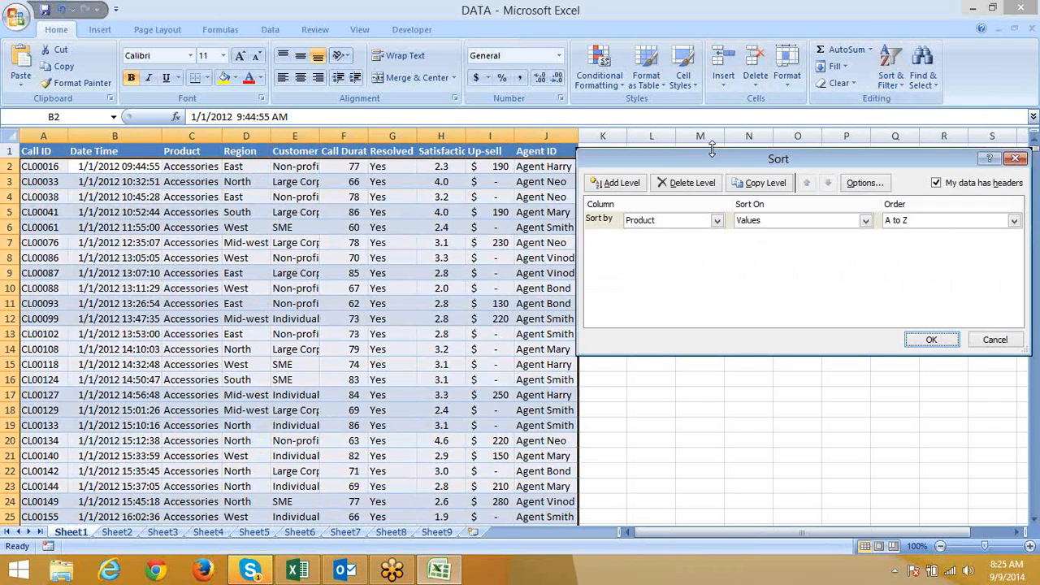
{"action": "left_click_drag", "start_coordinate": [689, 150], "coordinate": [493, 178]}
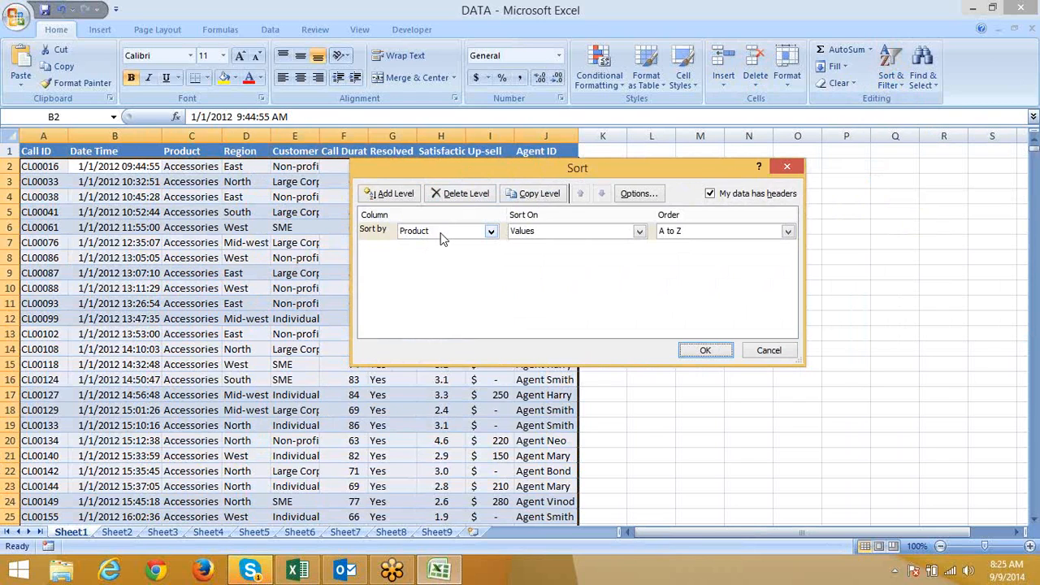
{"action": "left_click", "coordinate": [393, 194]}
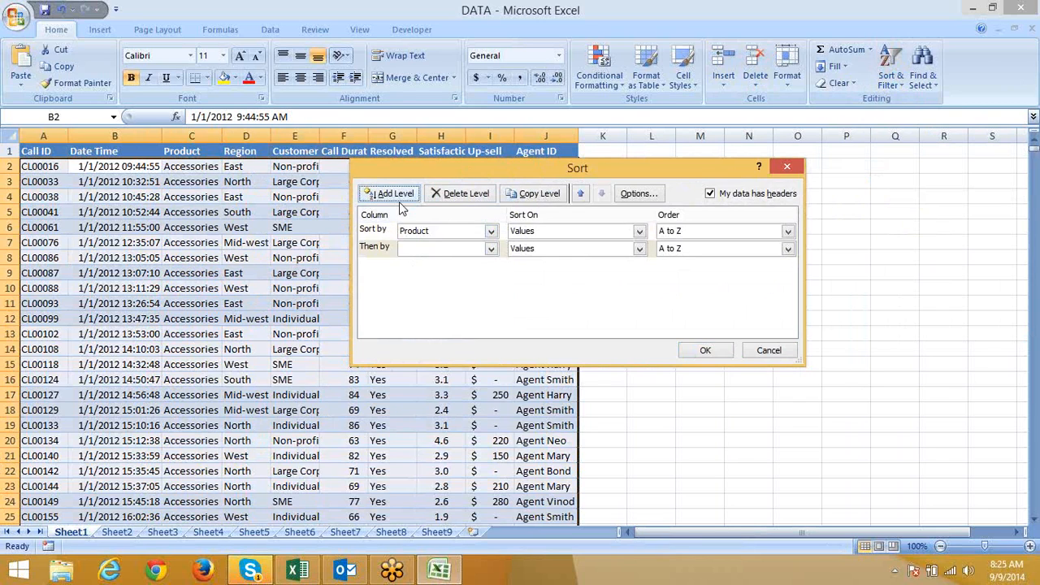
{"action": "left_click", "coordinate": [436, 249]}
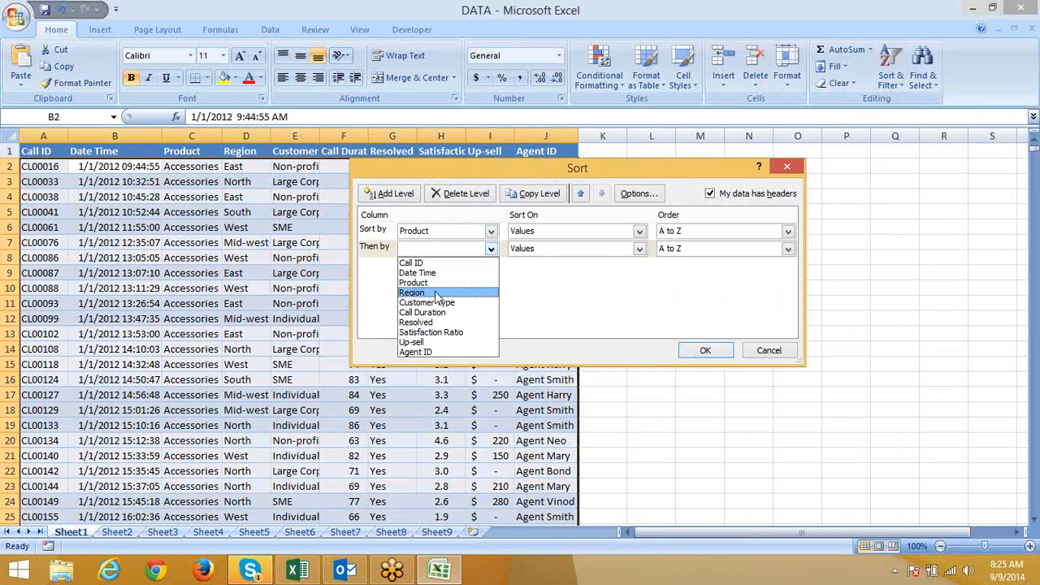
{"action": "left_click", "coordinate": [437, 293]}
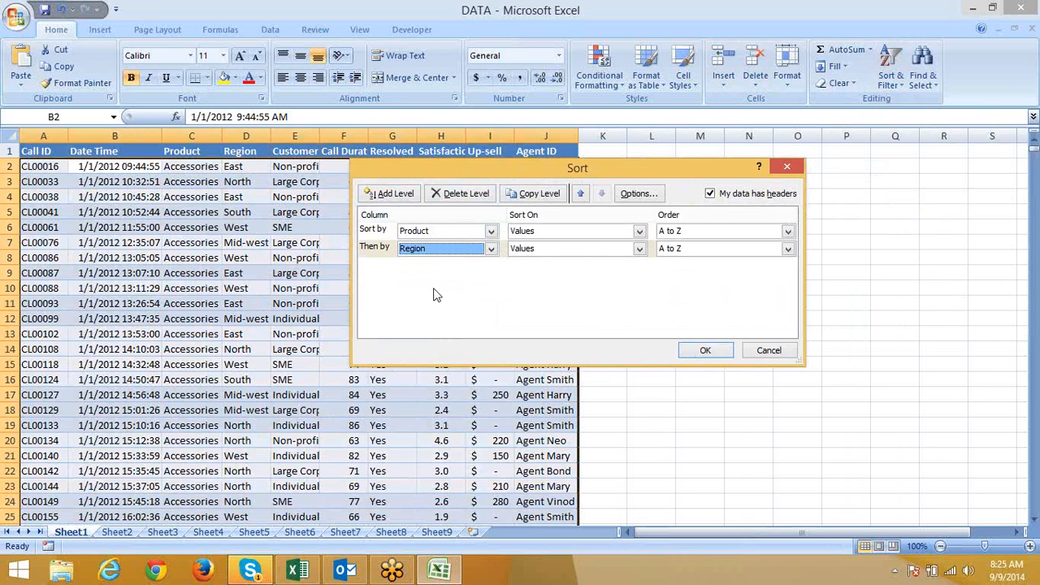
{"action": "left_click", "coordinate": [706, 352]}
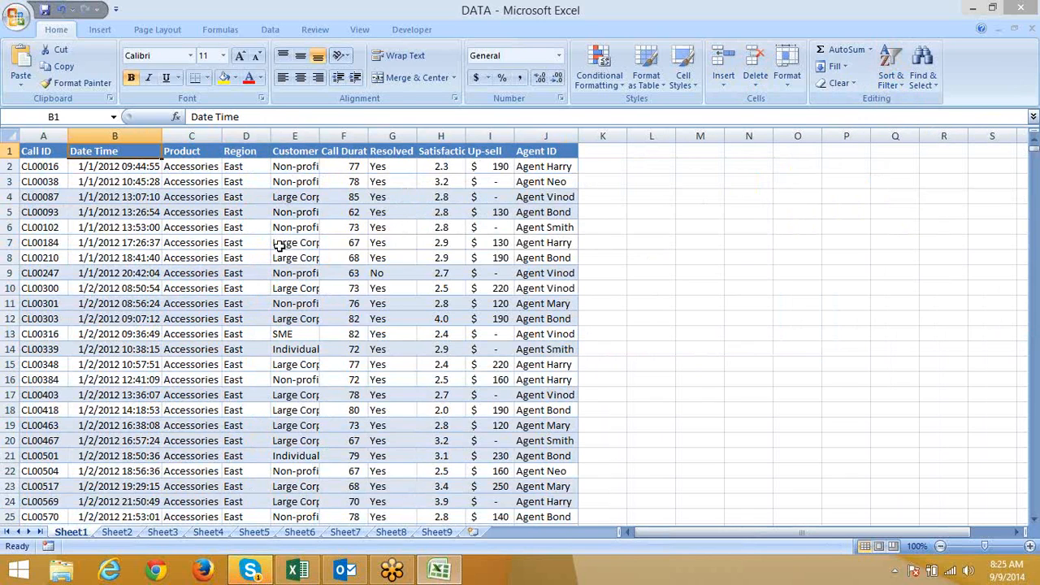
Widen the Customer Type column to fit its entries.
{"action": "left_click", "coordinate": [195, 213]}
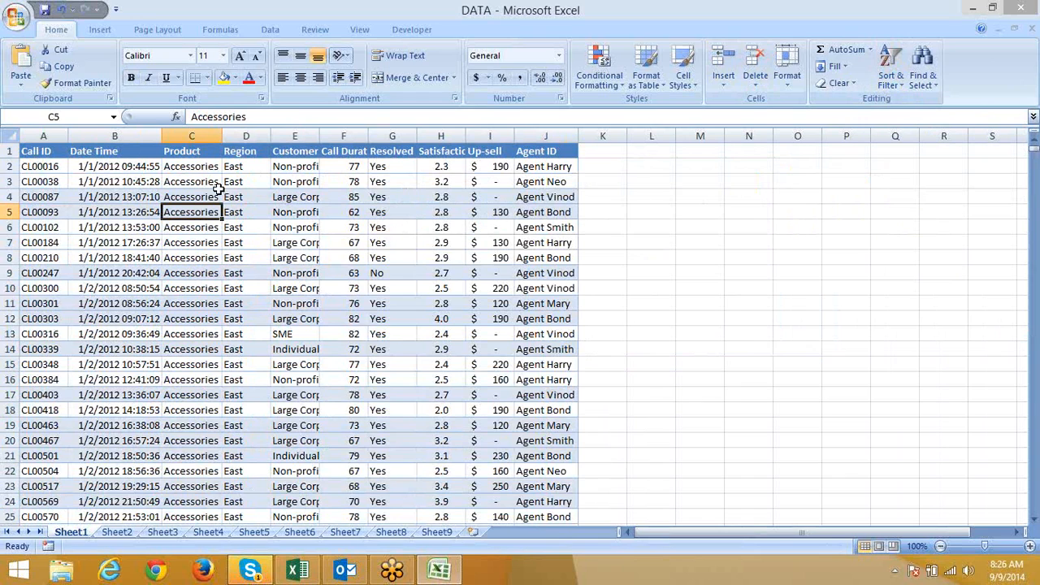
{"action": "left_click", "coordinate": [243, 152]}
{"action": "left_click", "coordinate": [252, 198]}
{"action": "left_click", "coordinate": [284, 210]}
{"action": "left_click", "coordinate": [298, 168]}
{"action": "double_click", "coordinate": [320, 136]}
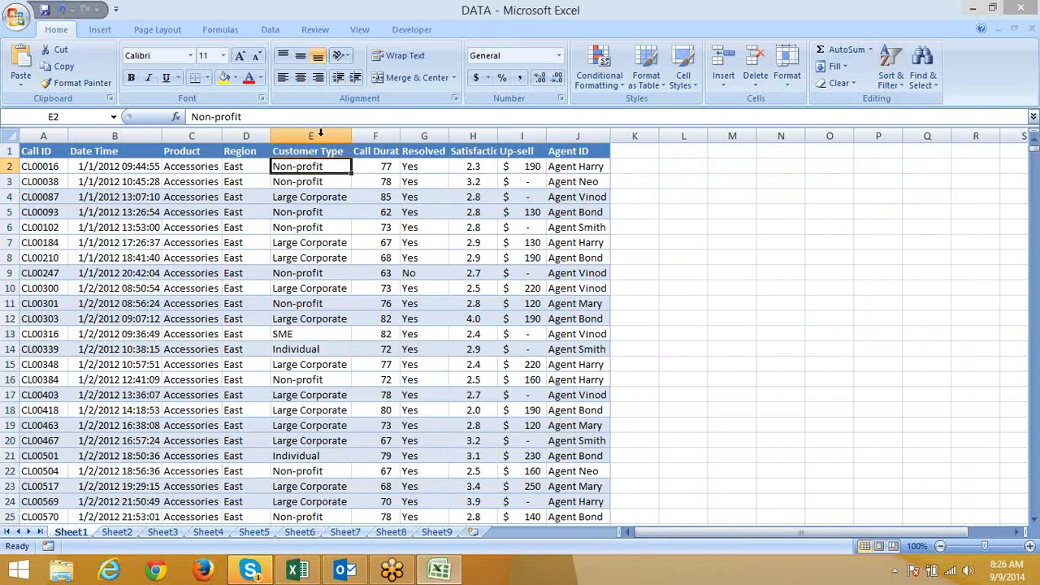
{"action": "left_click", "coordinate": [231, 169]}
{"action": "left_click", "coordinate": [213, 169]}
{"action": "left_click", "coordinate": [199, 153]}
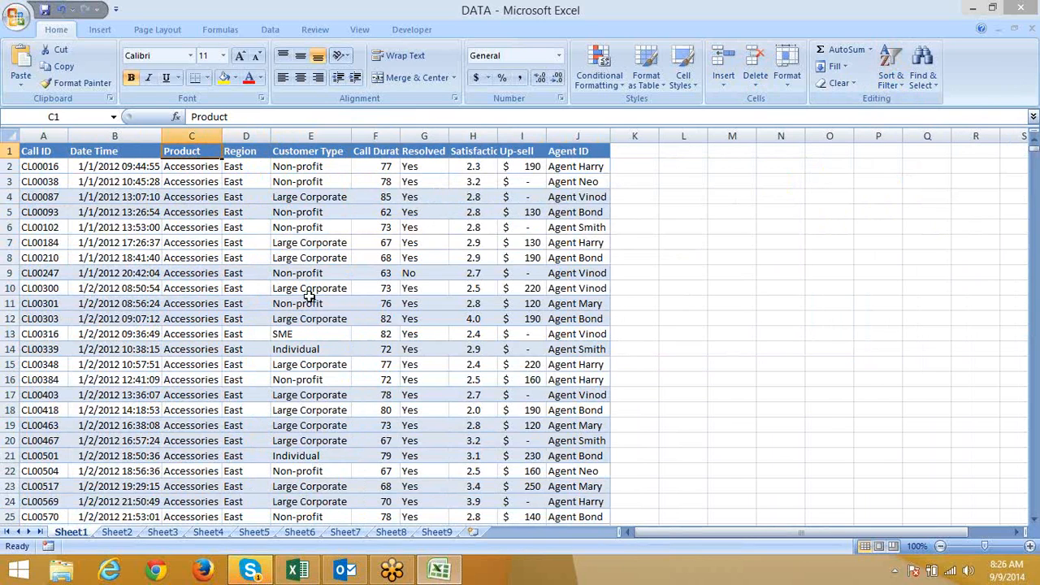
{"action": "left_click_drag", "start_coordinate": [207, 165], "coordinate": [210, 421]}
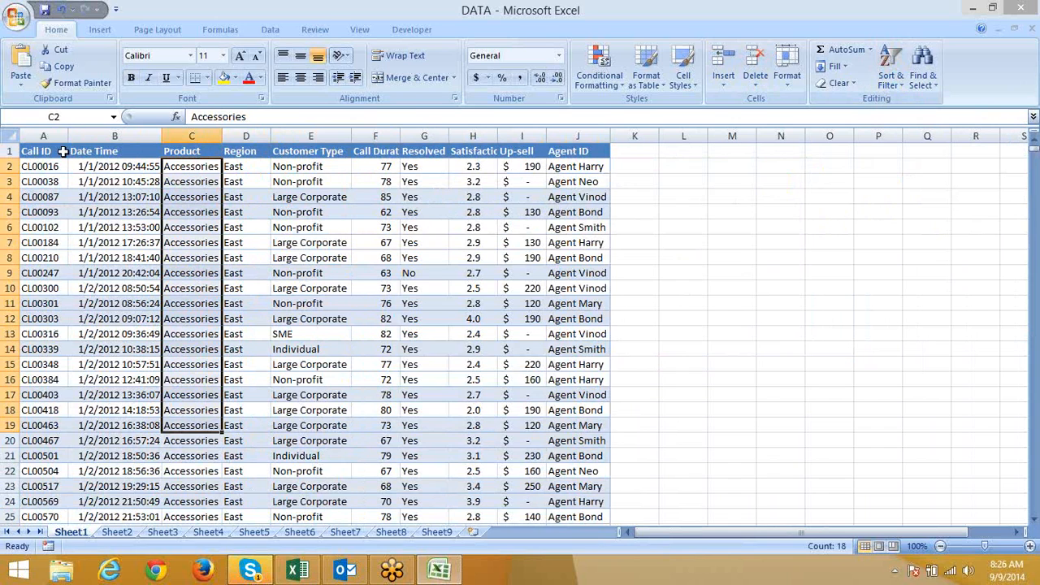
{"action": "left_click", "coordinate": [37, 151]}
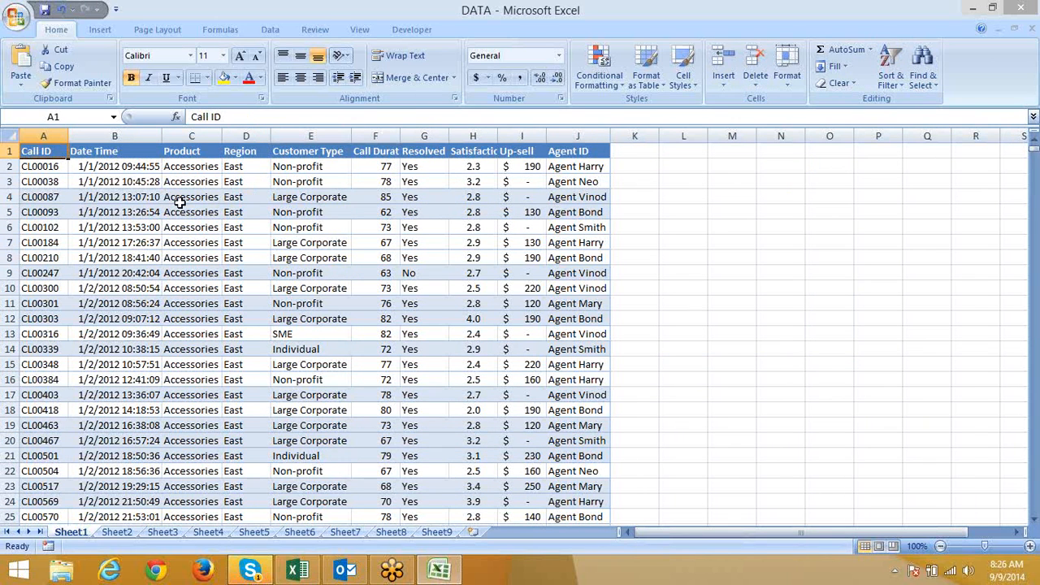
{"action": "left_click", "coordinate": [47, 272]}
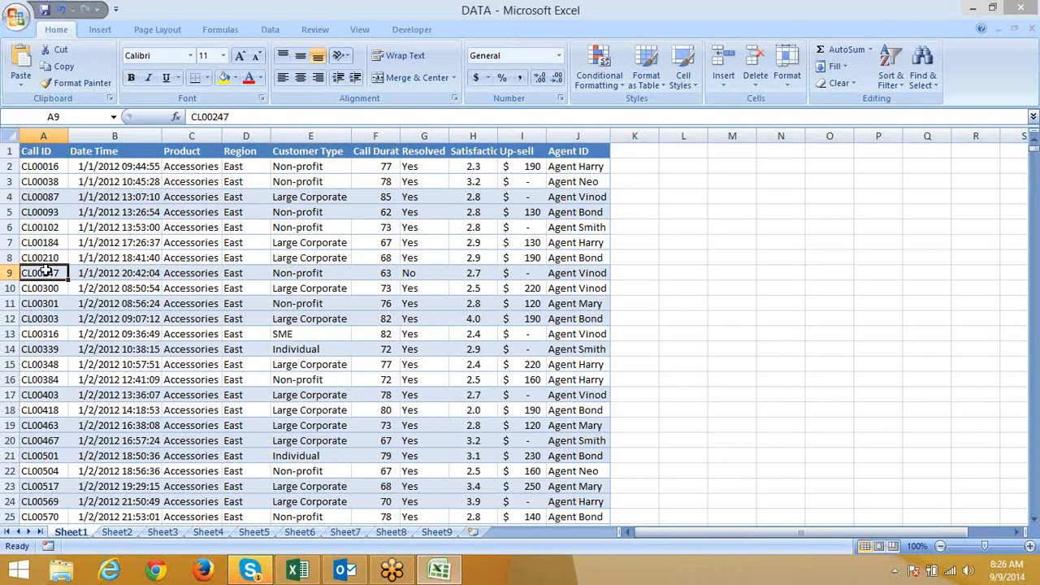
Remove the fill colour from all cells of the sheet and undo a trial font colour change.
{"action": "left_click", "coordinate": [7, 142]}
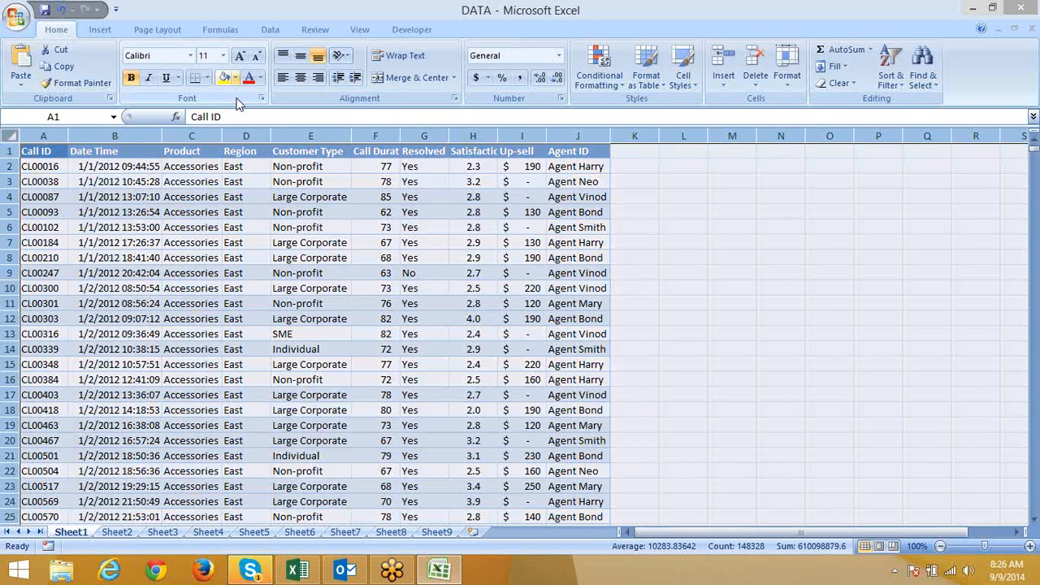
{"action": "left_click", "coordinate": [235, 77]}
{"action": "left_click", "coordinate": [253, 209]}
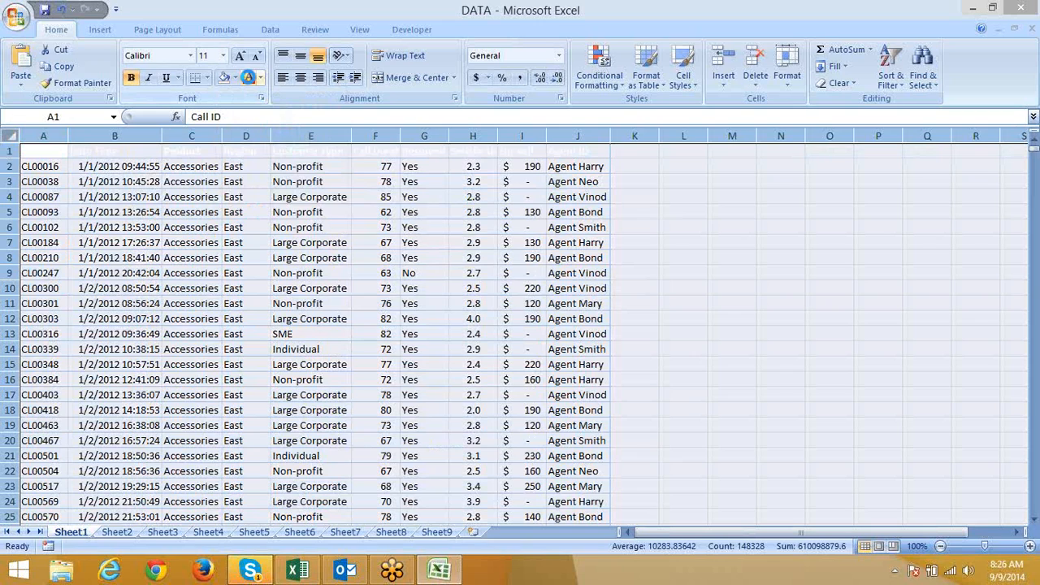
{"action": "left_click", "coordinate": [249, 78]}
{"action": "key", "text": "ctrl+z"}
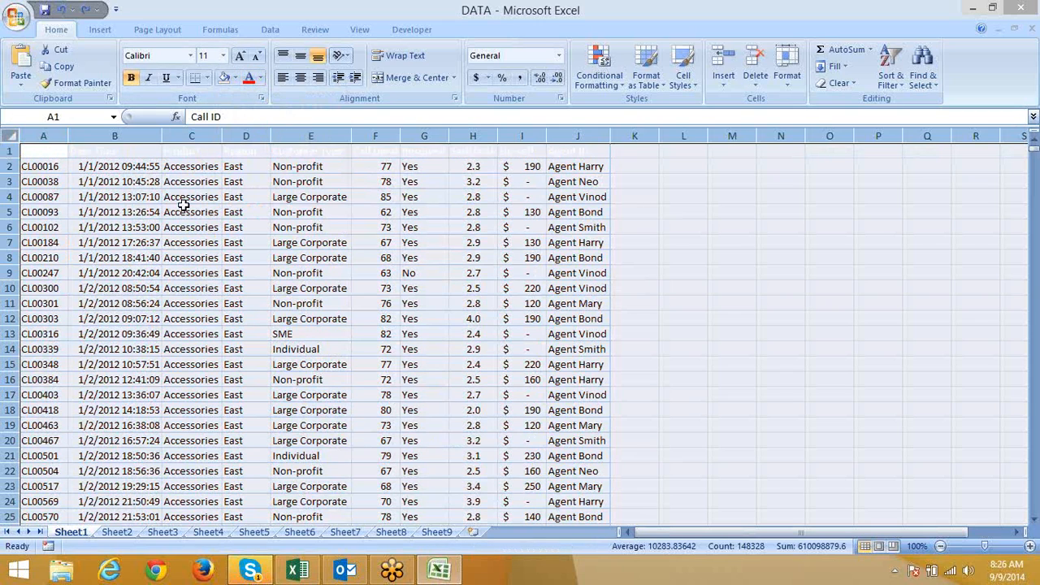
Set the font colour of the header cells A1:J1 to Automatic.
{"action": "left_click", "coordinate": [111, 197]}
{"action": "left_click_drag", "start_coordinate": [57, 150], "coordinate": [593, 152]}
{"action": "left_click", "coordinate": [260, 78]}
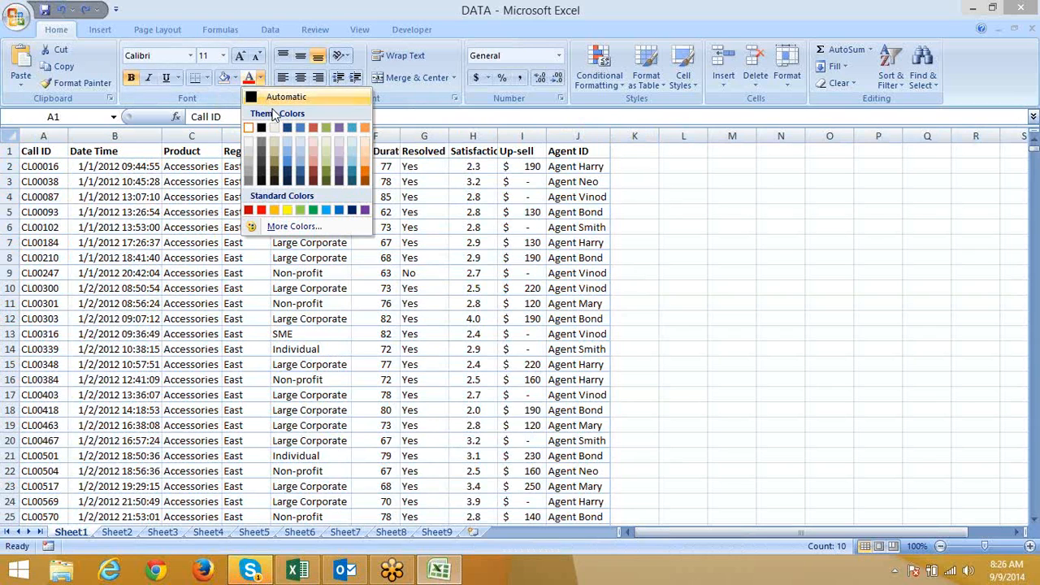
{"action": "left_click", "coordinate": [273, 99]}
{"action": "left_click", "coordinate": [159, 213]}
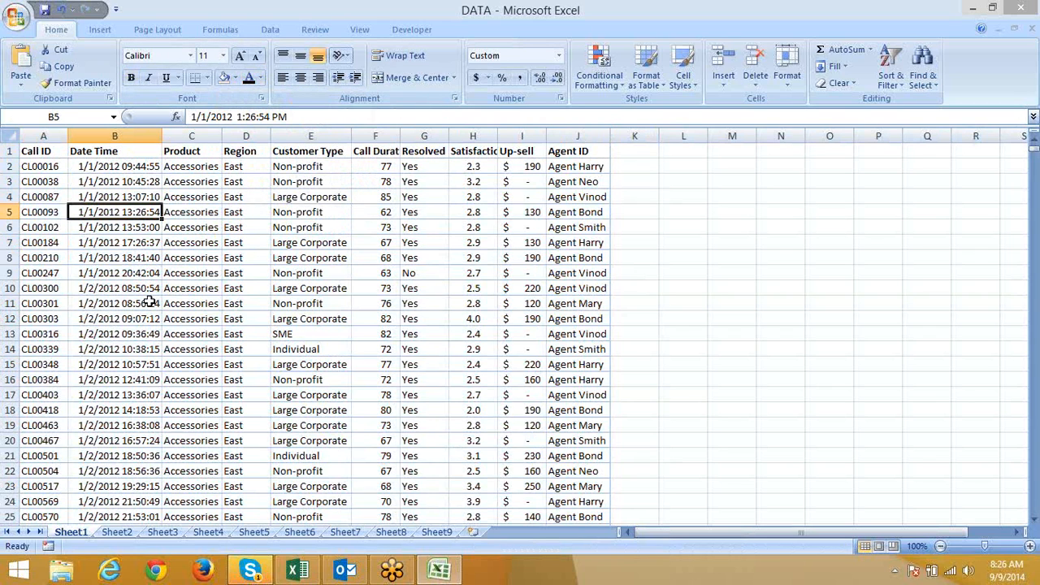
Fill the Call ID cells A11 and A16 with yellow.
{"action": "left_click", "coordinate": [44, 299]}
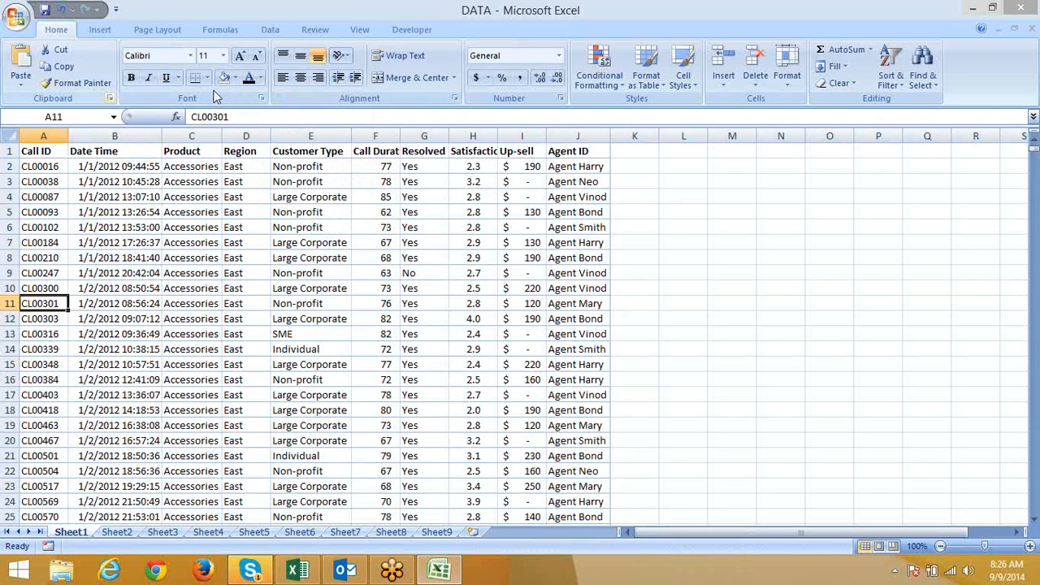
{"action": "left_click", "coordinate": [235, 78]}
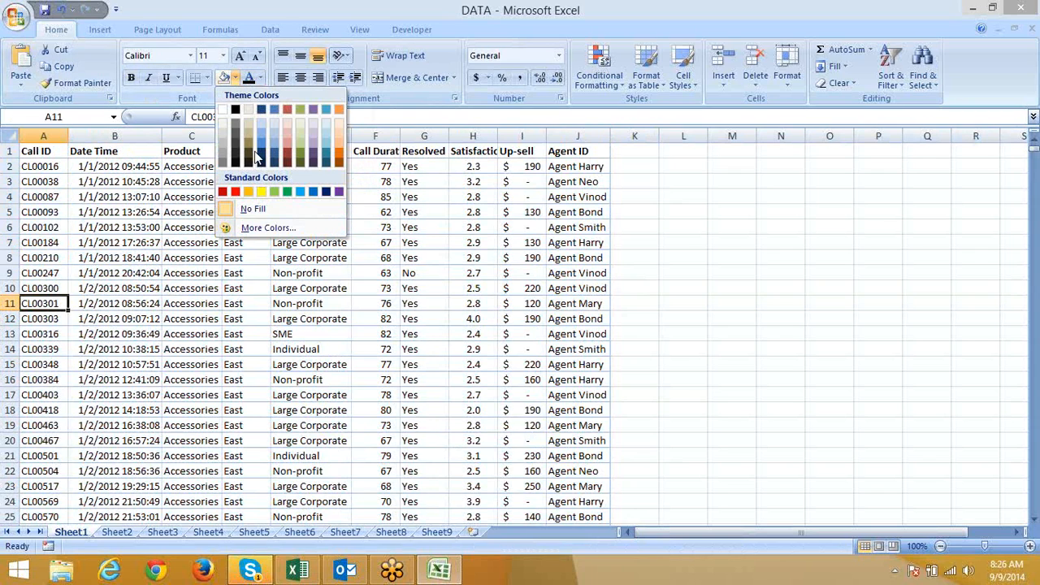
{"action": "left_click", "coordinate": [261, 192]}
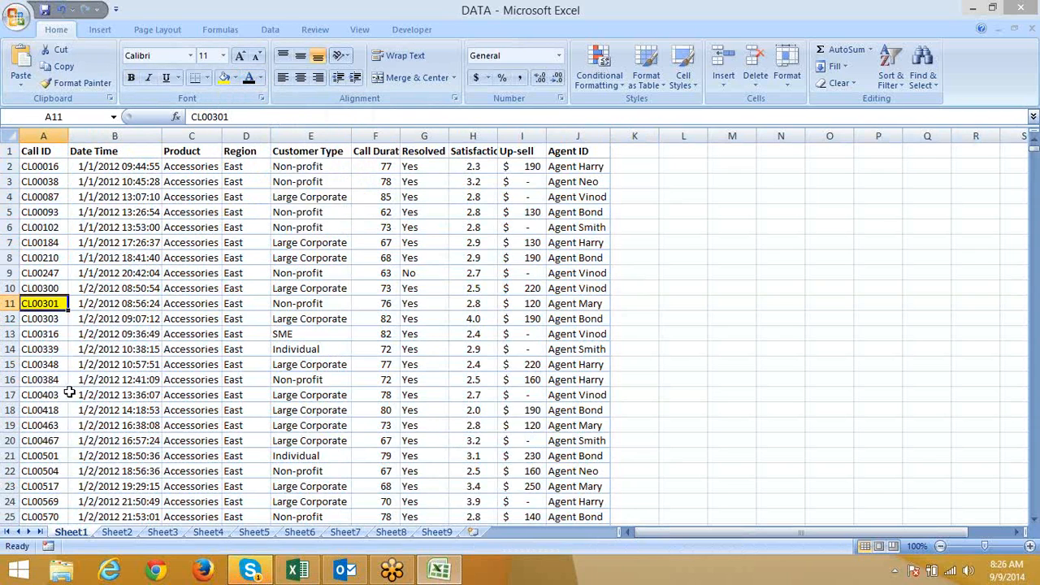
{"action": "left_click", "coordinate": [43, 380]}
{"action": "left_click", "coordinate": [223, 78]}
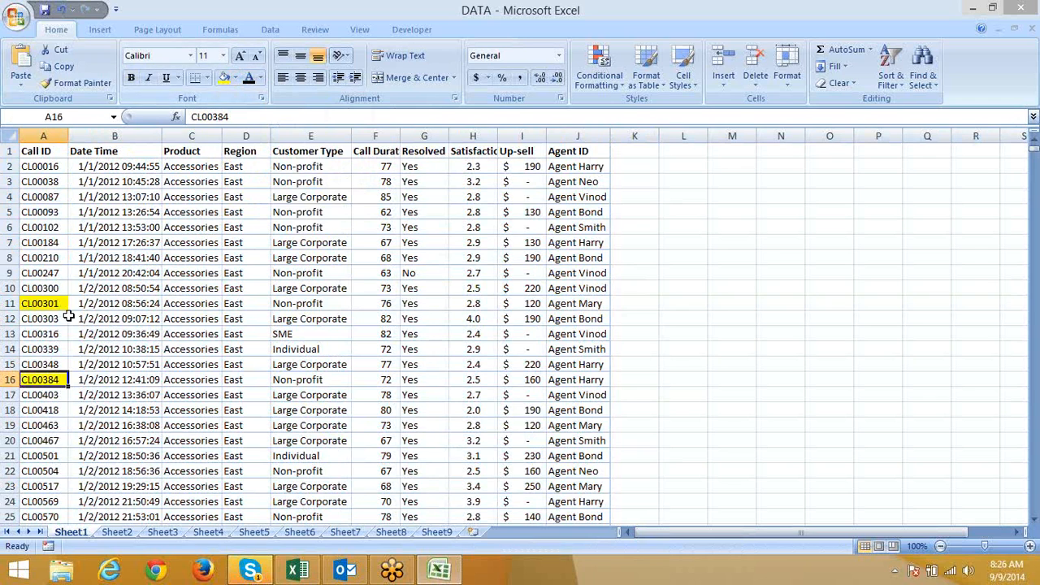
Fill the Call ID cells A29, A43 and A63 with the same yellow.
{"action": "scroll", "coordinate": [44, 349], "scroll_direction": "down", "scroll_amount": 5}
{"action": "left_click", "coordinate": [44, 348]}
{"action": "left_click", "coordinate": [224, 79]}
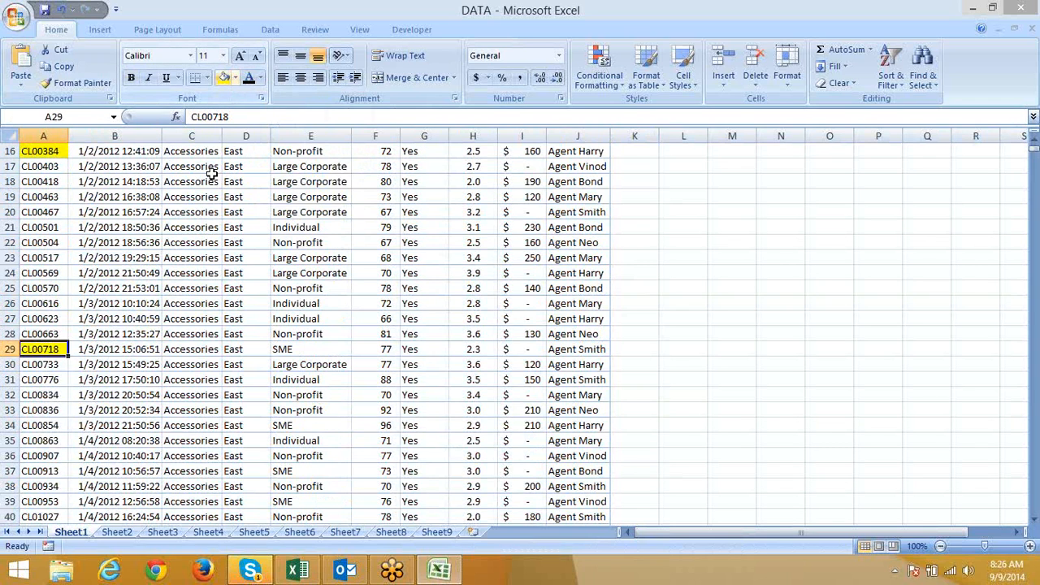
{"action": "scroll", "coordinate": [155, 400], "scroll_direction": "down", "scroll_amount": 3}
{"action": "left_click", "coordinate": [44, 425]}
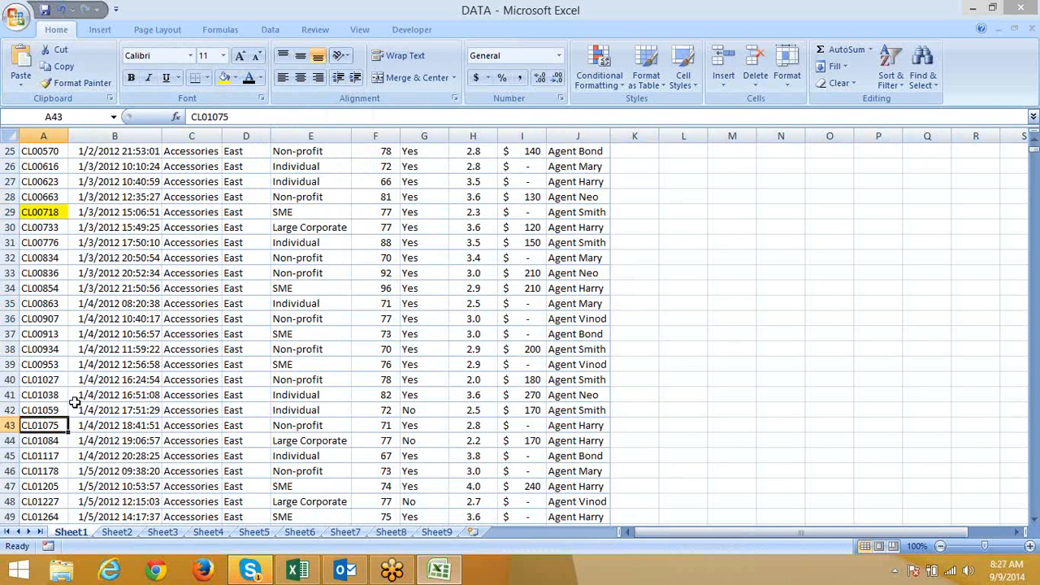
{"action": "left_click", "coordinate": [224, 78]}
{"action": "scroll", "coordinate": [148, 471], "scroll_direction": "down", "scroll_amount": 7}
{"action": "left_click", "coordinate": [59, 411]}
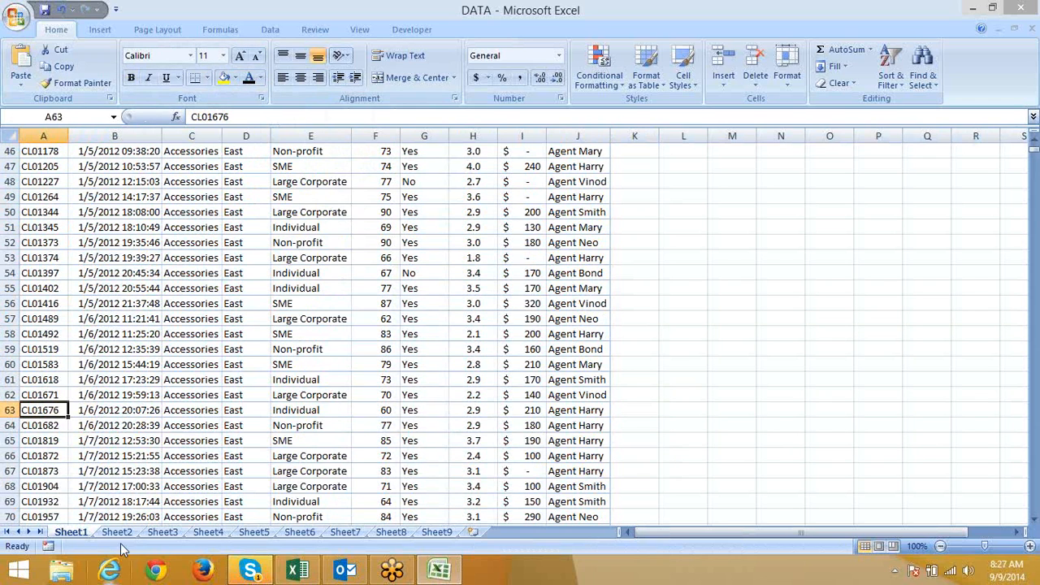
{"action": "left_click", "coordinate": [224, 78]}
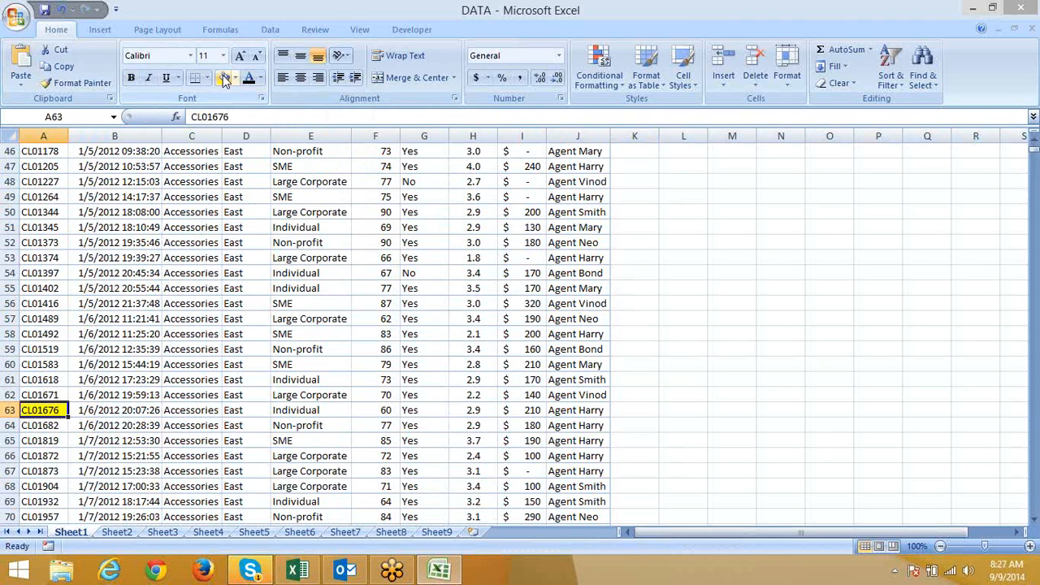
Review where the yellow Call ID cells sit relative to the first rows of the data.
{"action": "left_click", "coordinate": [63, 182]}
{"action": "scroll", "coordinate": [69, 187], "scroll_direction": "up", "scroll_amount": 8}
{"action": "scroll", "coordinate": [68, 188], "scroll_direction": "up", "scroll_amount": 7}
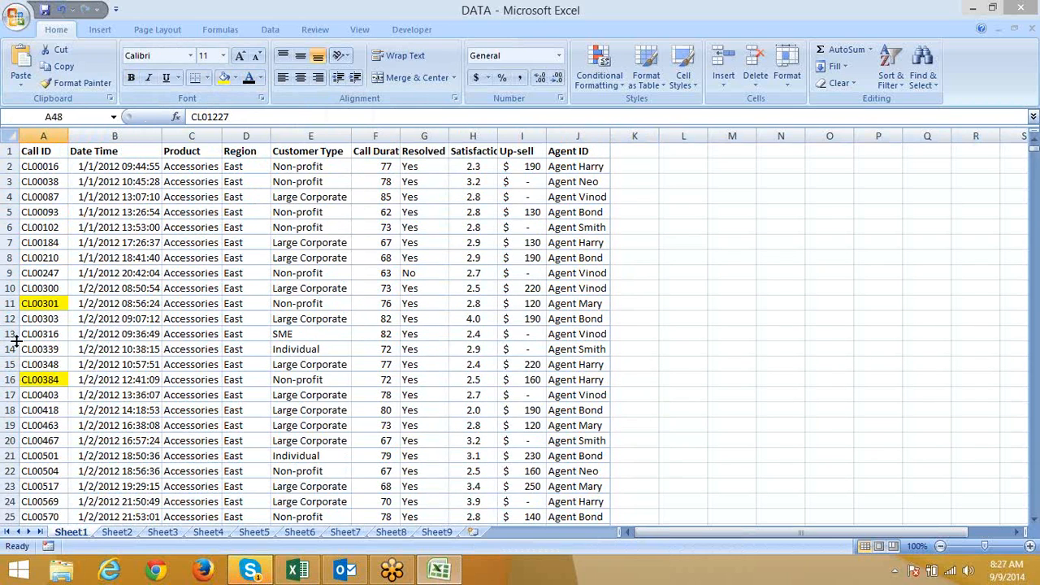
{"action": "left_click", "coordinate": [80, 285]}
{"action": "left_click_drag", "start_coordinate": [41, 273], "coordinate": [38, 379]}
{"action": "left_click_drag", "start_coordinate": [7, 166], "coordinate": [7, 212]}
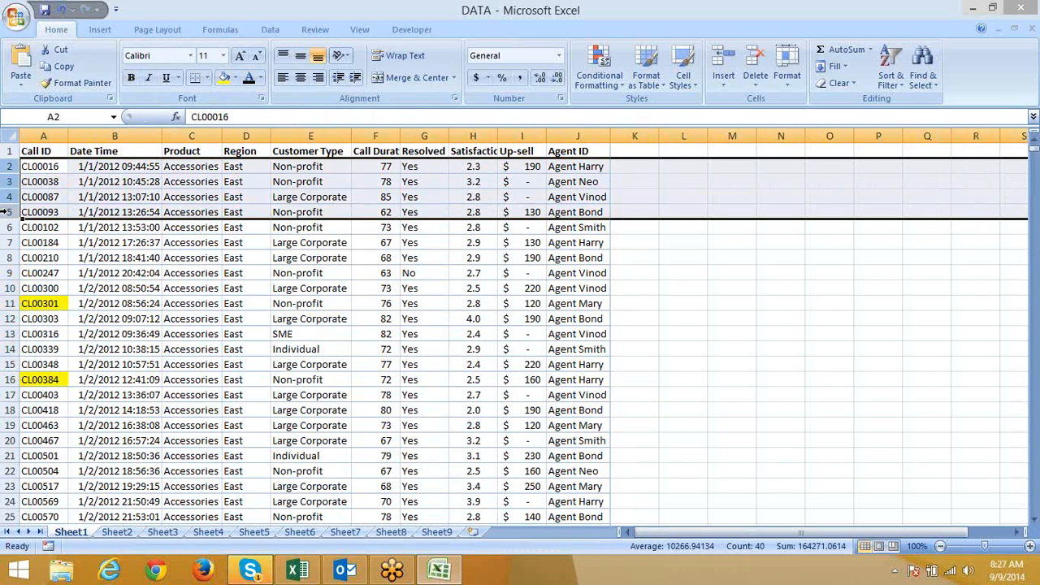
Start a custom sort of the call data from A1 and delete its Region level.
{"action": "left_click", "coordinate": [45, 156]}
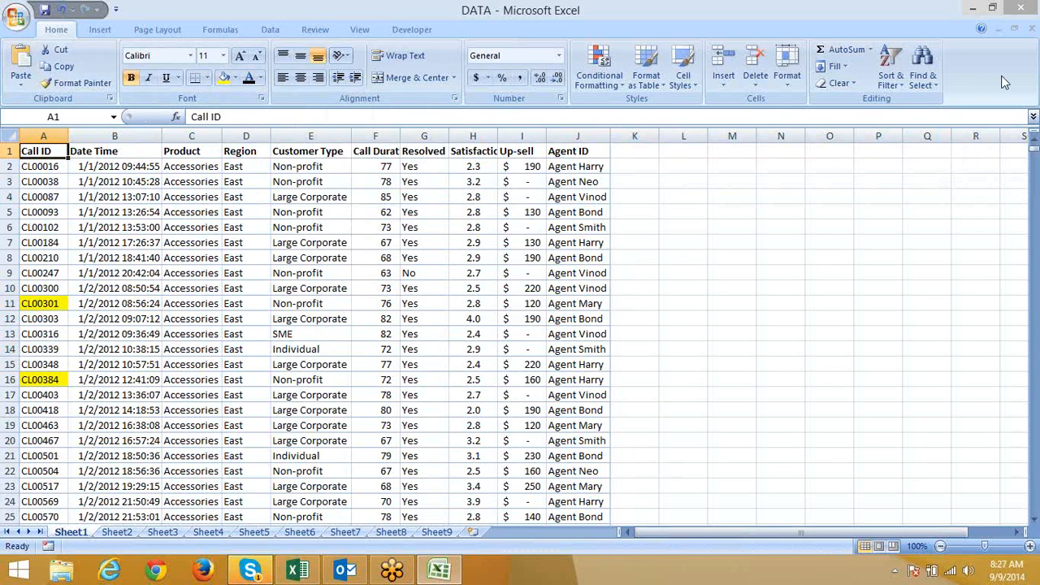
{"action": "left_click", "coordinate": [891, 75]}
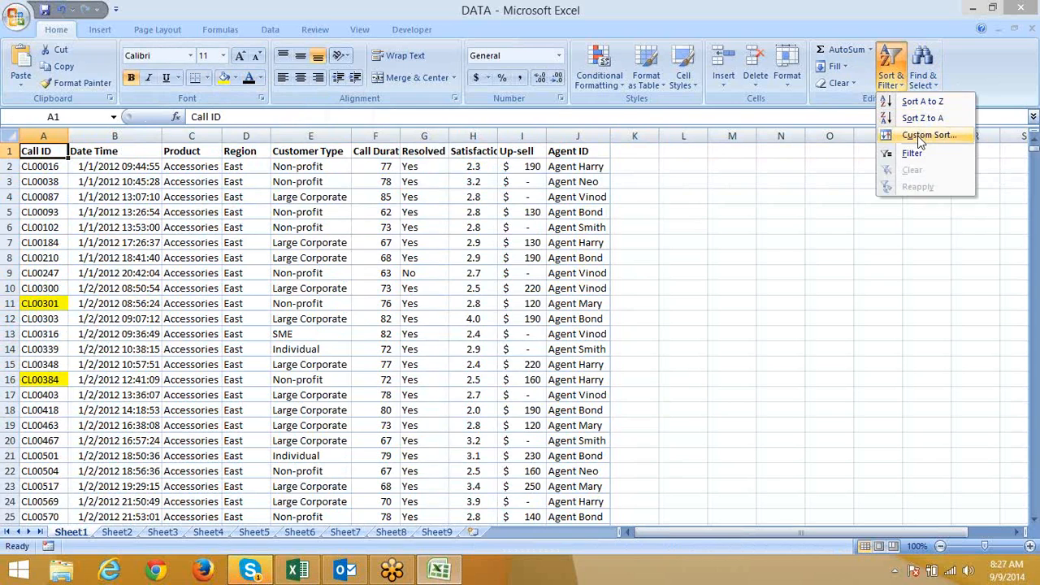
{"action": "left_click", "coordinate": [923, 135]}
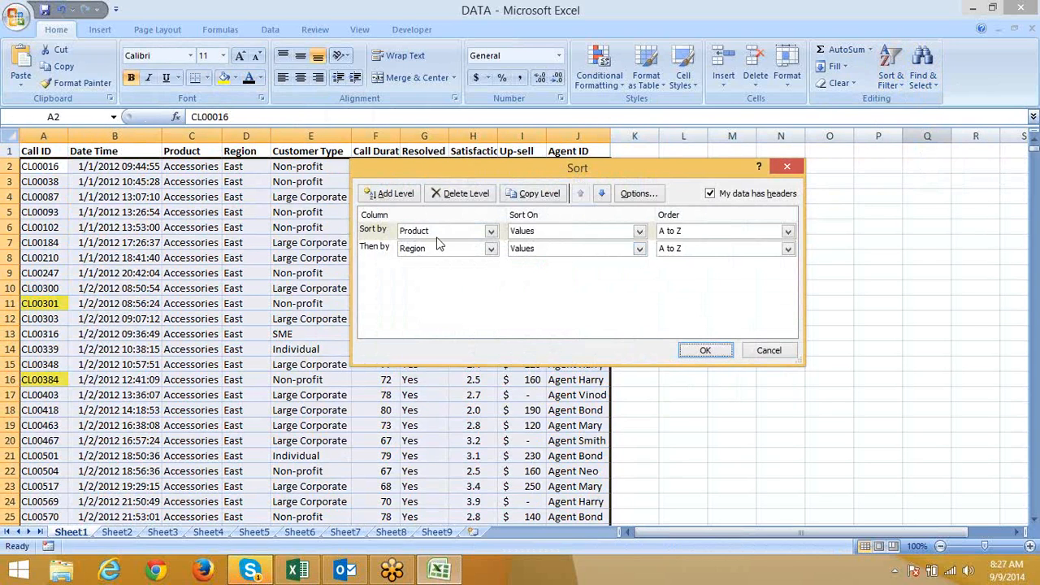
{"action": "left_click", "coordinate": [384, 248]}
{"action": "left_click", "coordinate": [459, 195]}
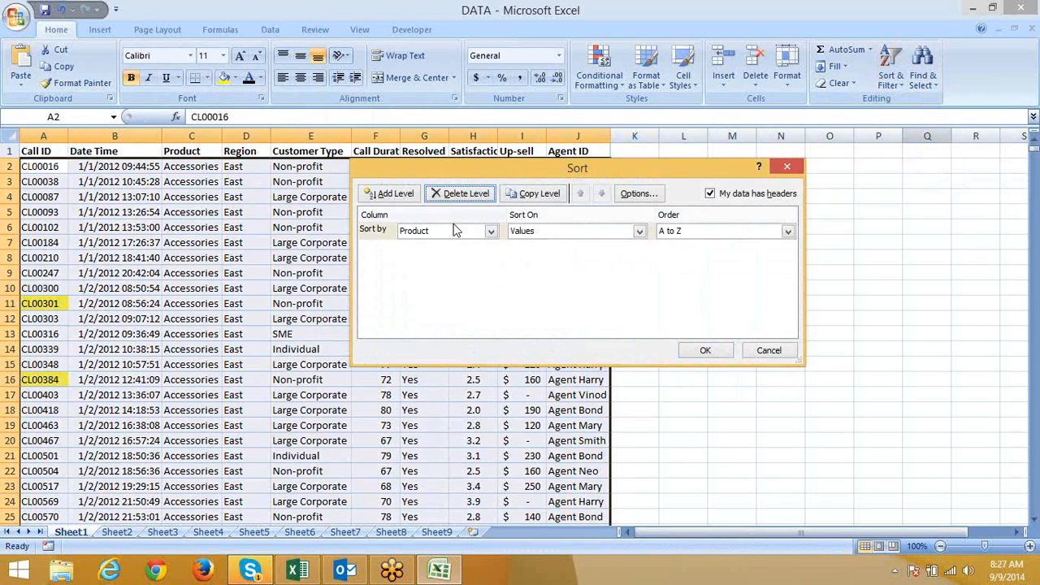
Set the remaining sort level to sort the Call ID column on Cell Color.
{"action": "left_click", "coordinate": [451, 232]}
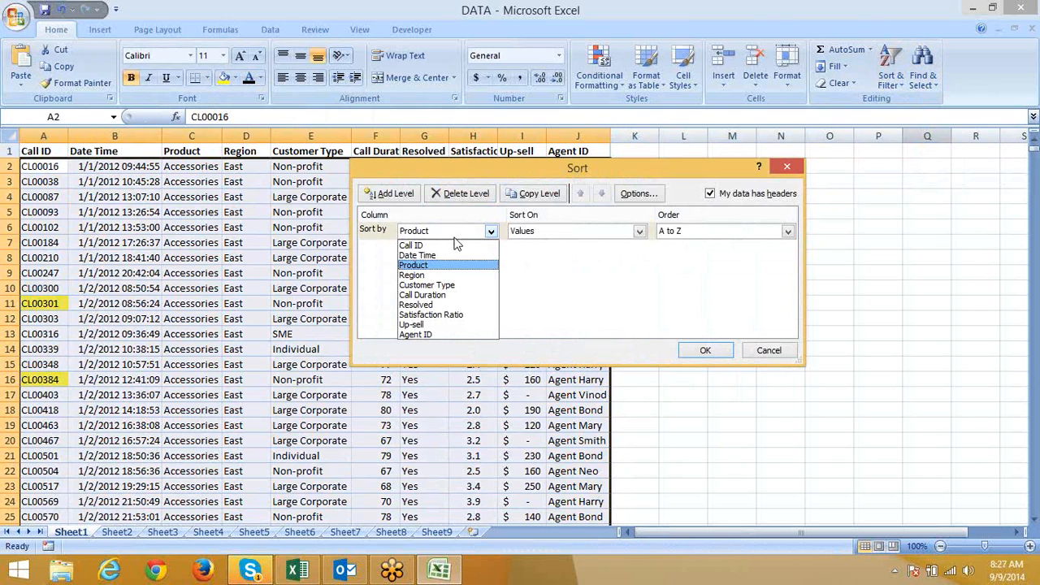
{"action": "left_click", "coordinate": [444, 245]}
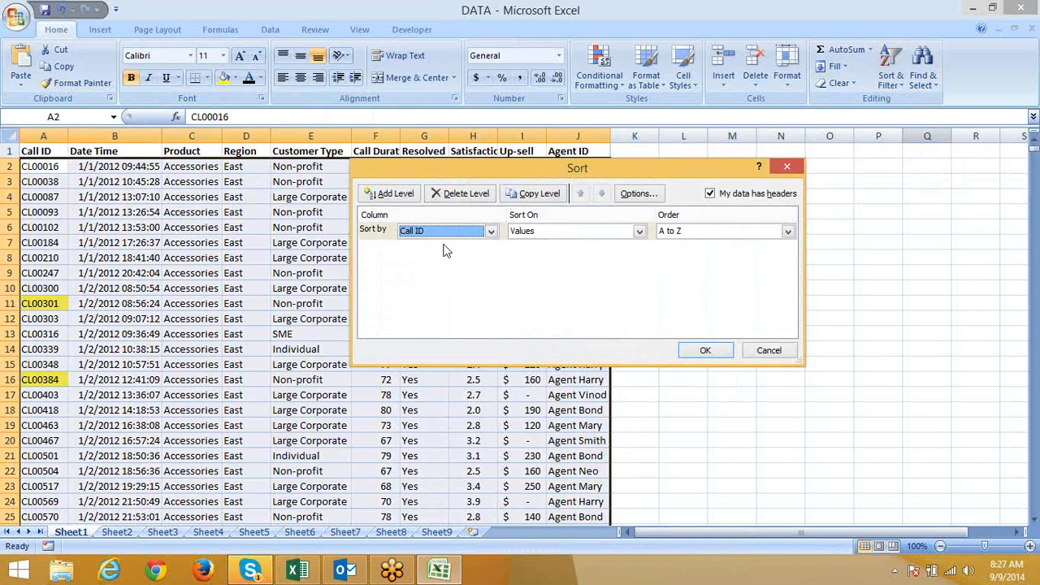
{"action": "left_click", "coordinate": [596, 230]}
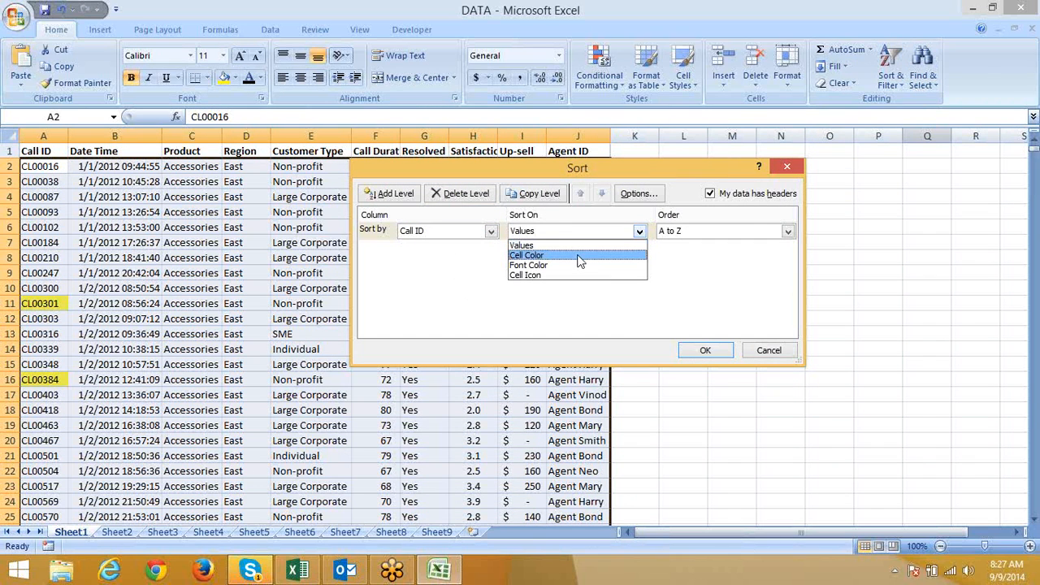
{"action": "left_click", "coordinate": [581, 258]}
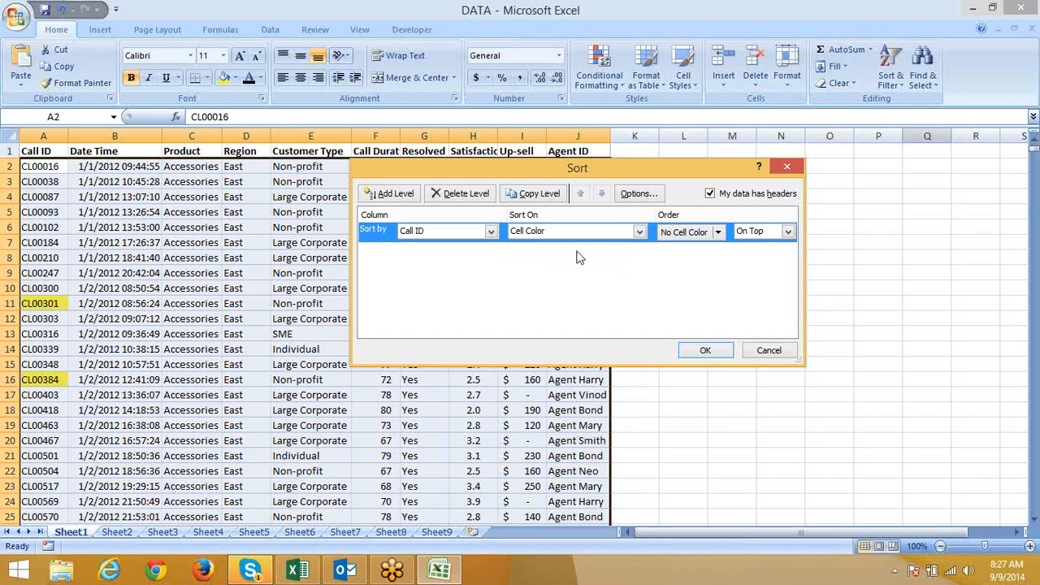
Choose yellow with On Top as the order, run the sort and select the yellow Call ID cells A2:A6.
{"action": "left_click", "coordinate": [718, 232]}
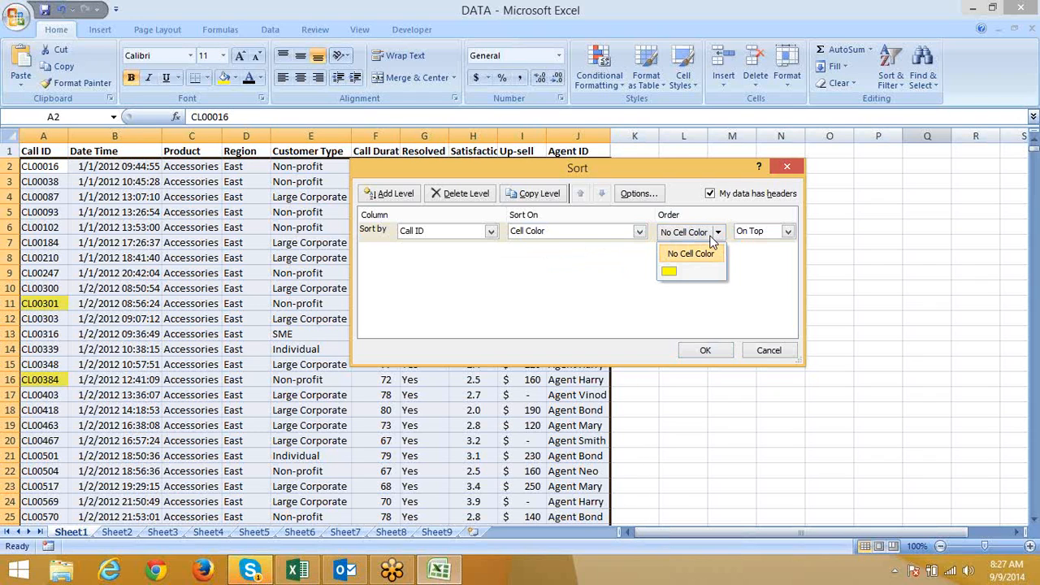
{"action": "left_click", "coordinate": [669, 273]}
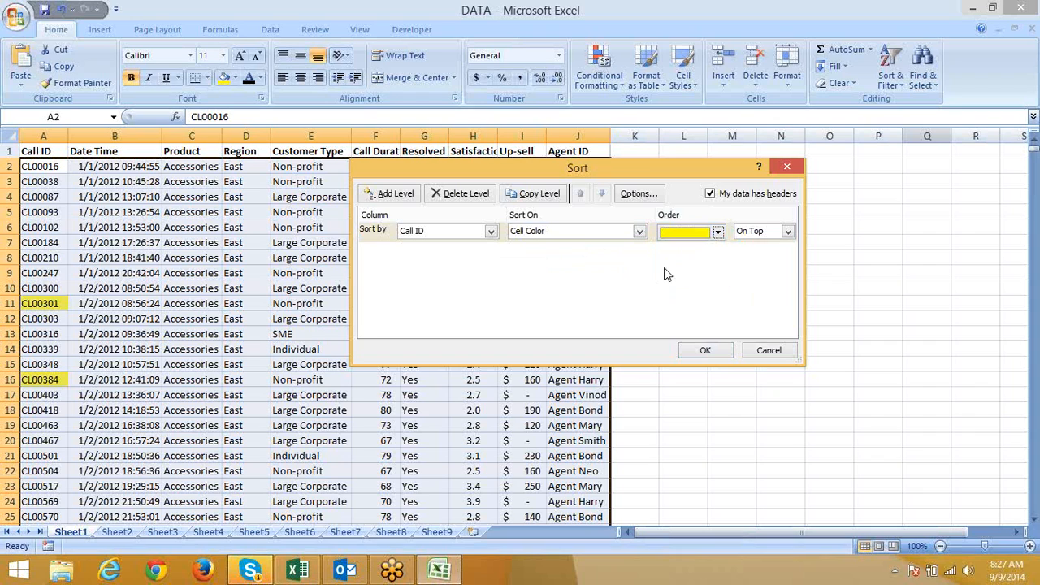
{"action": "left_click", "coordinate": [701, 350]}
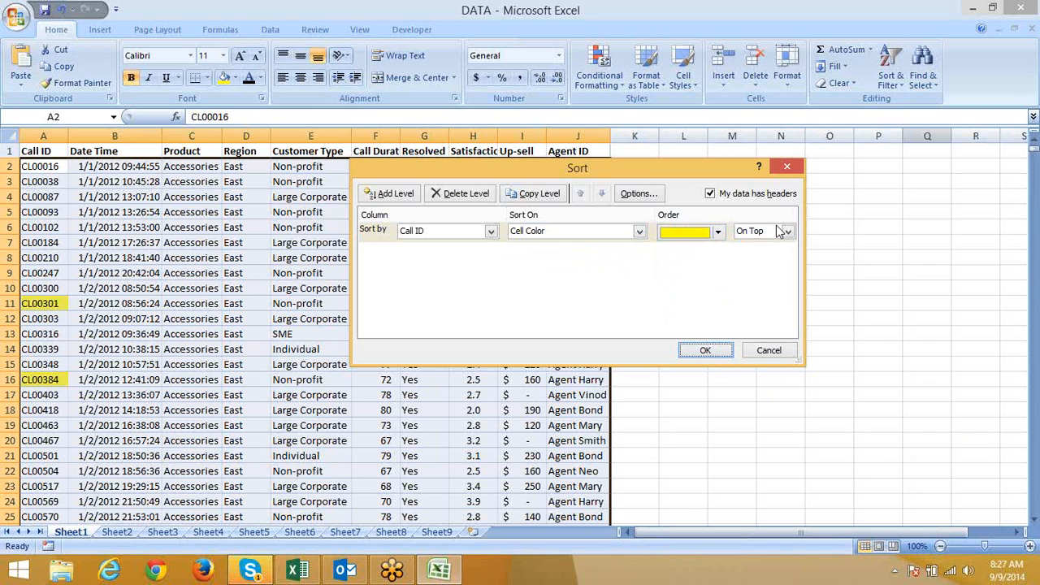
{"action": "left_click", "coordinate": [760, 233]}
{"action": "left_click", "coordinate": [682, 283]}
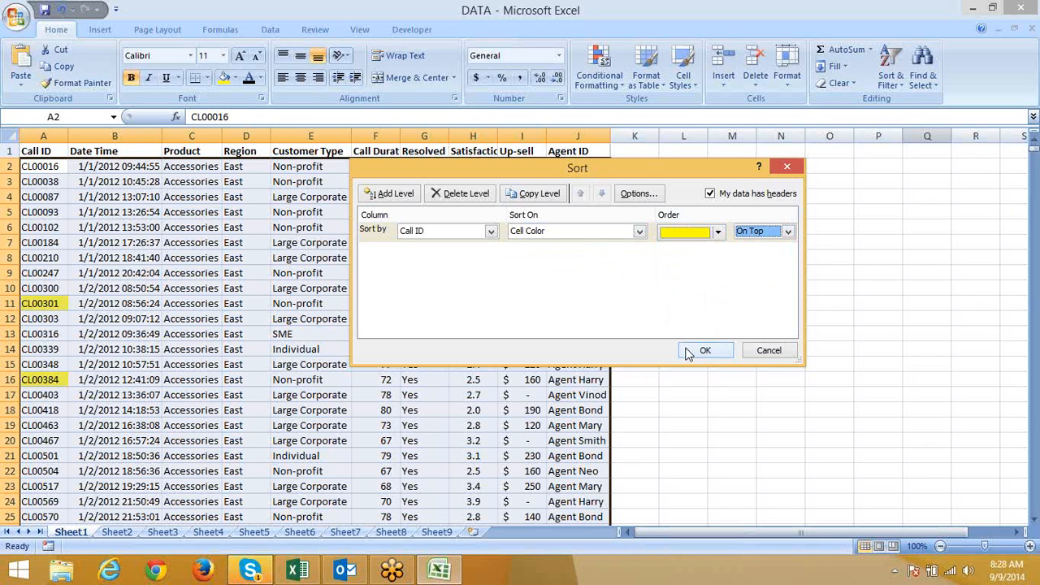
{"action": "left_click", "coordinate": [704, 350]}
{"action": "left_click_drag", "start_coordinate": [51, 230], "coordinate": [47, 165]}
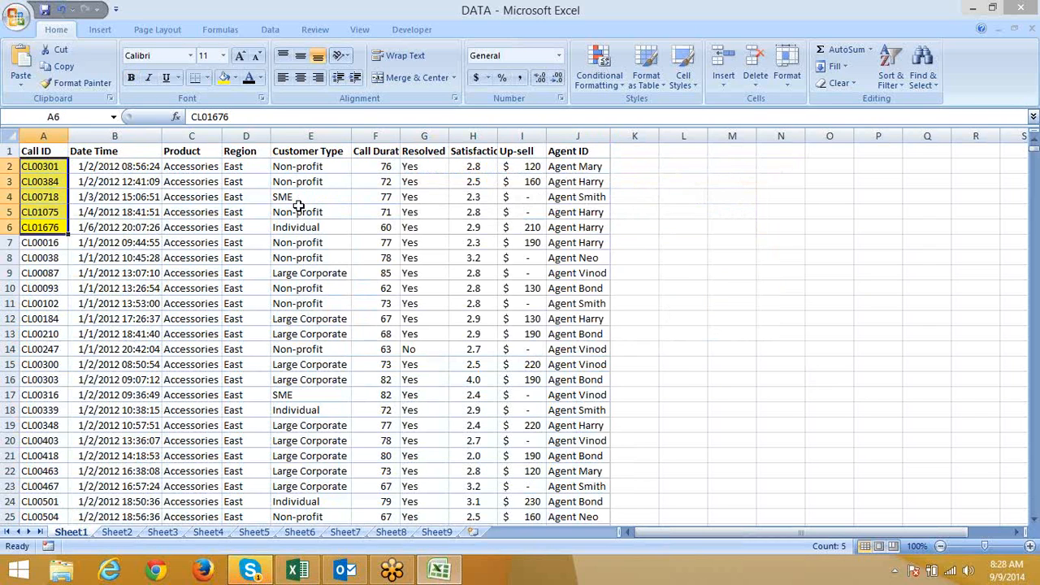
Apply the coloured three-arrow icon set as conditional formatting to the whole Call Duration column.
{"action": "left_click", "coordinate": [376, 137]}
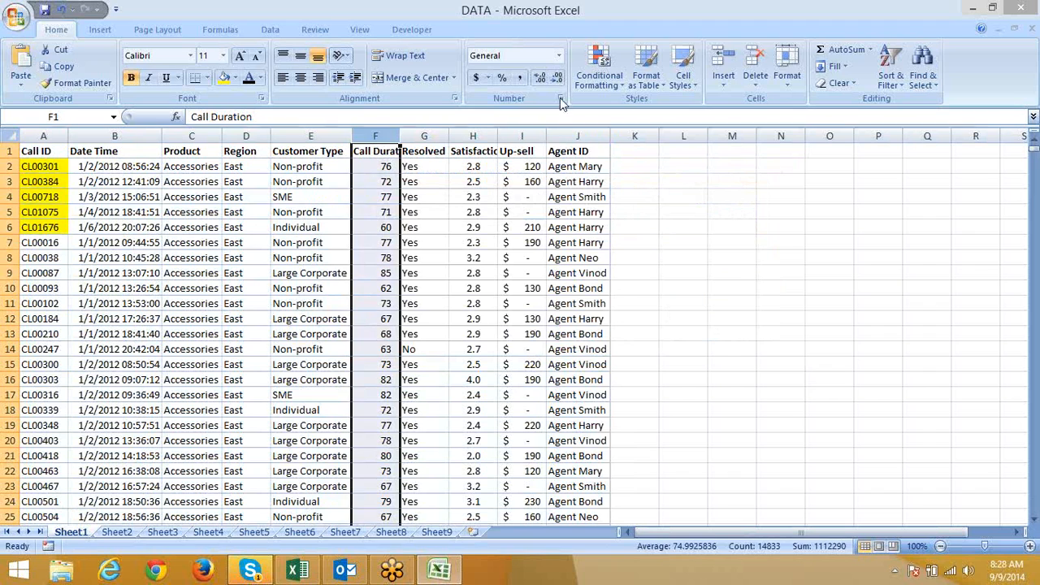
{"action": "left_click", "coordinate": [600, 72]}
{"action": "mouse_move", "coordinate": [610, 247]}
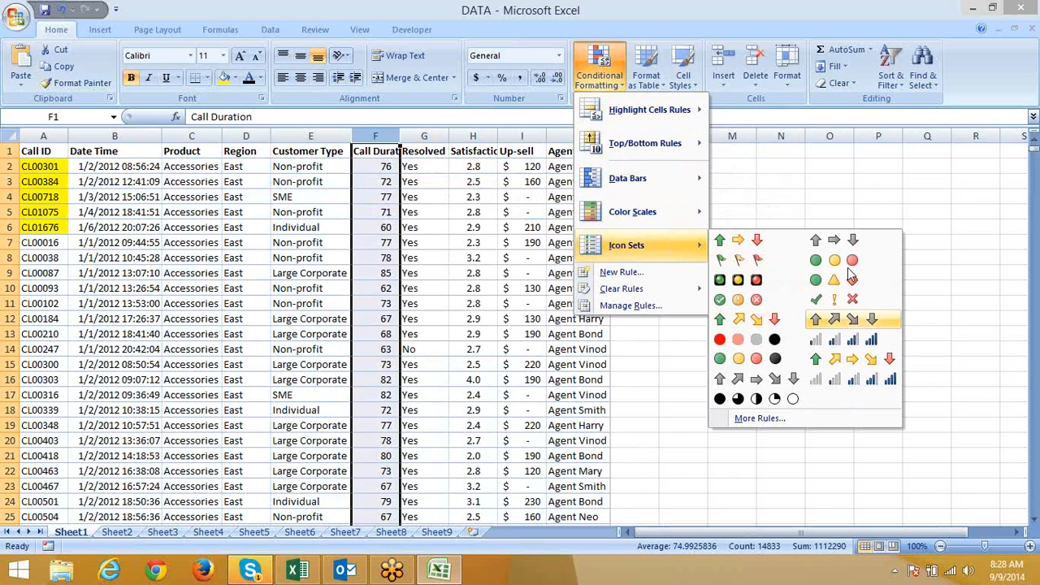
{"action": "left_click", "coordinate": [755, 238]}
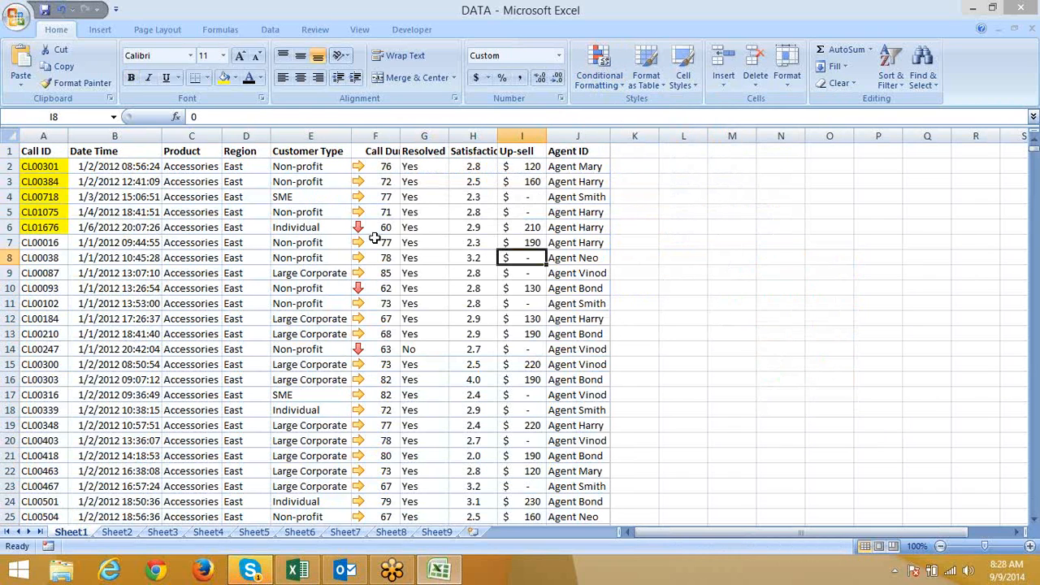
Set up a custom sort of the data by Call Duration, sorting on Cell Icon.
{"action": "left_click", "coordinate": [57, 148]}
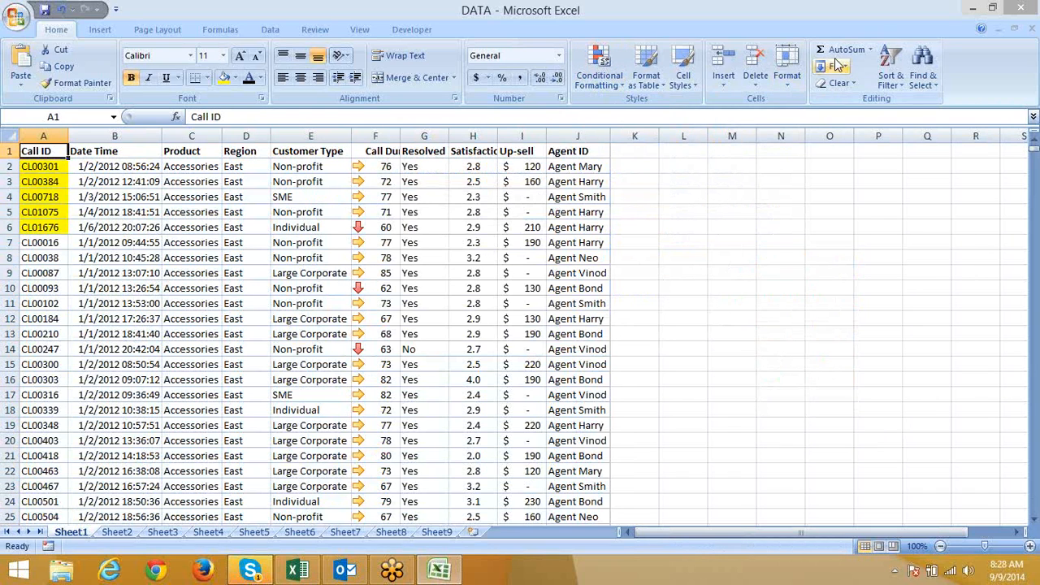
{"action": "left_click", "coordinate": [889, 80]}
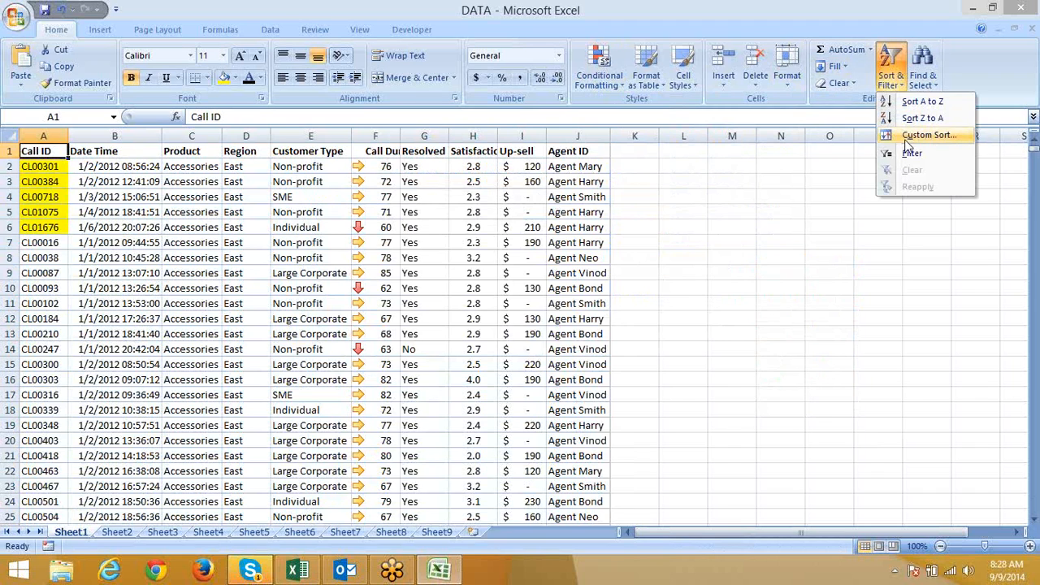
{"action": "left_click", "coordinate": [909, 138]}
{"action": "left_click", "coordinate": [456, 233]}
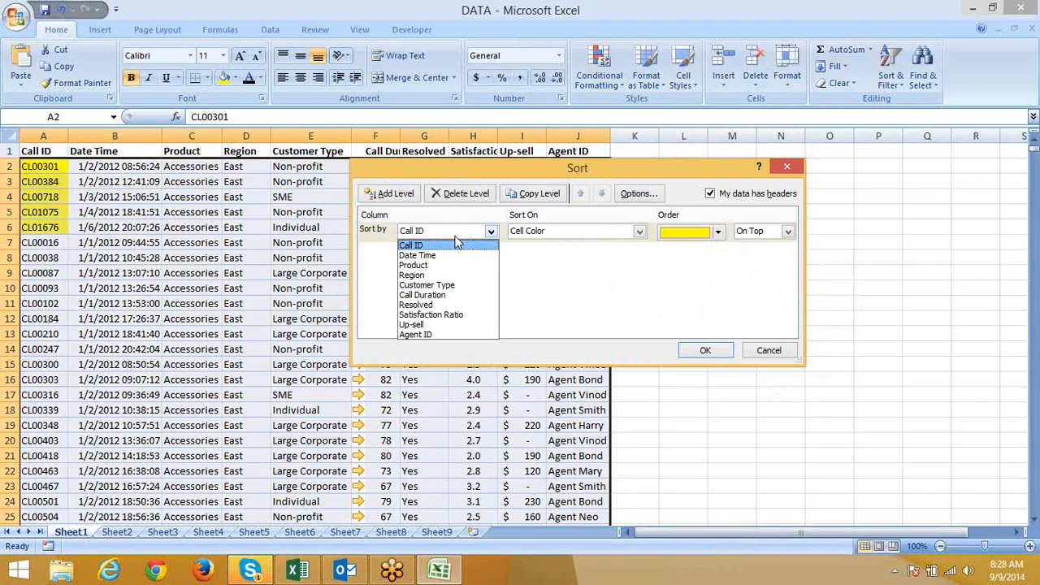
{"action": "left_click", "coordinate": [439, 295]}
{"action": "left_click", "coordinate": [640, 231]}
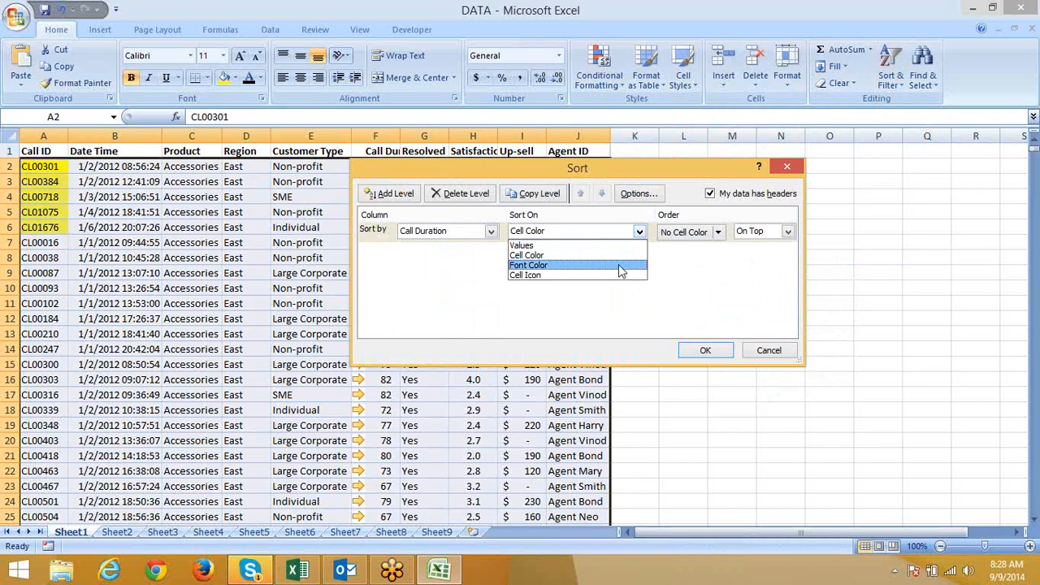
{"action": "left_click", "coordinate": [618, 274]}
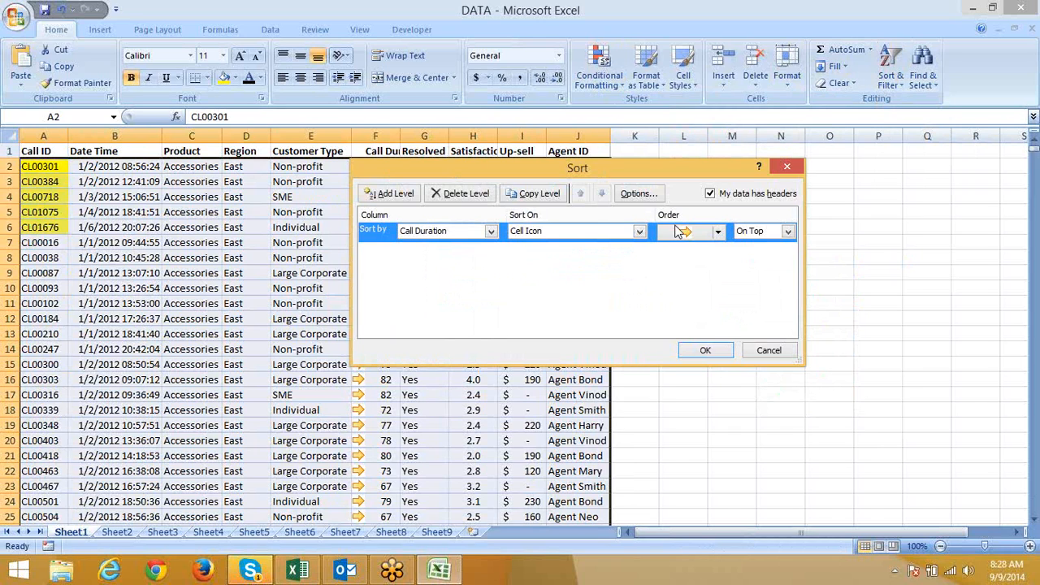
Place the green up arrow on top, run the sort and select the Call Duration cells F2:F12 to check them.
{"action": "left_click", "coordinate": [719, 236]}
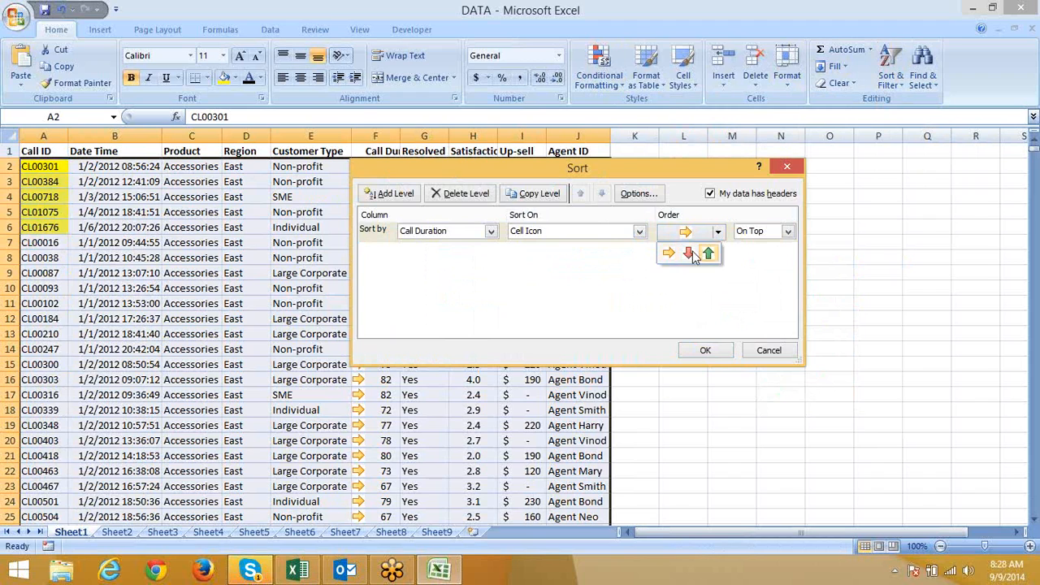
{"action": "left_click", "coordinate": [710, 255]}
{"action": "left_click", "coordinate": [705, 351]}
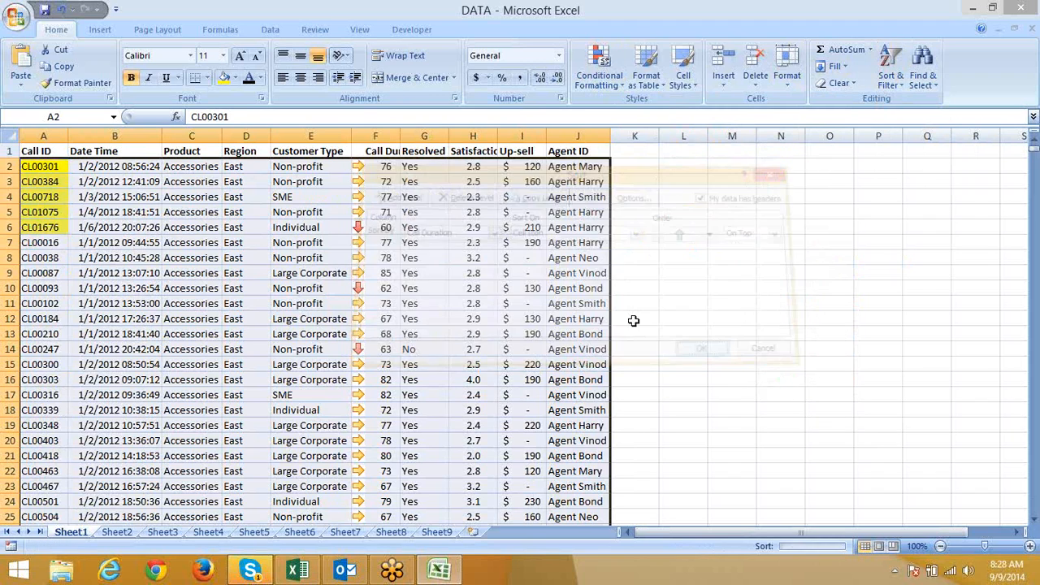
{"action": "left_click_drag", "start_coordinate": [389, 166], "coordinate": [401, 325]}
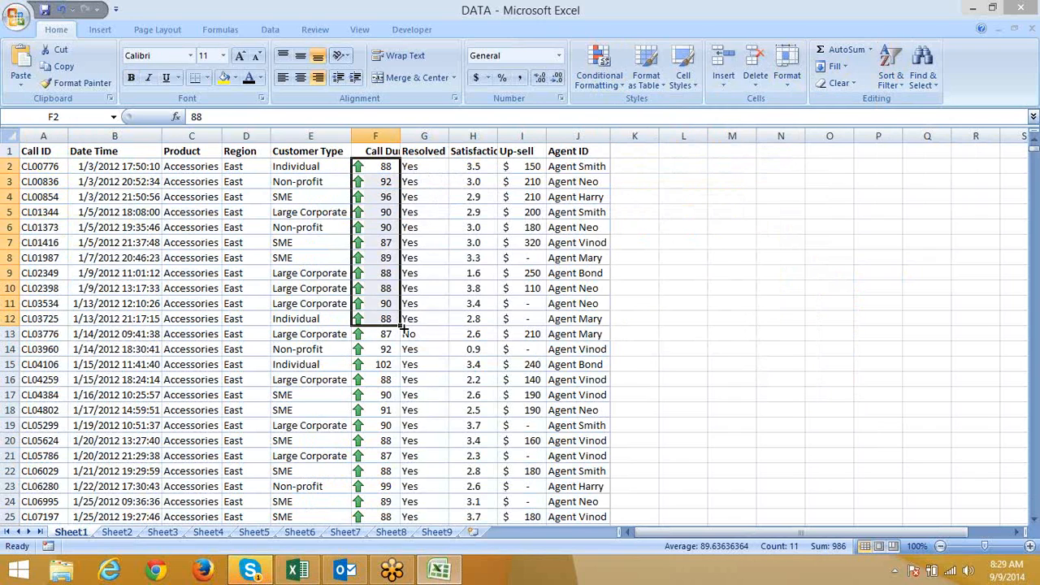
{"action": "left_click", "coordinate": [168, 182]}
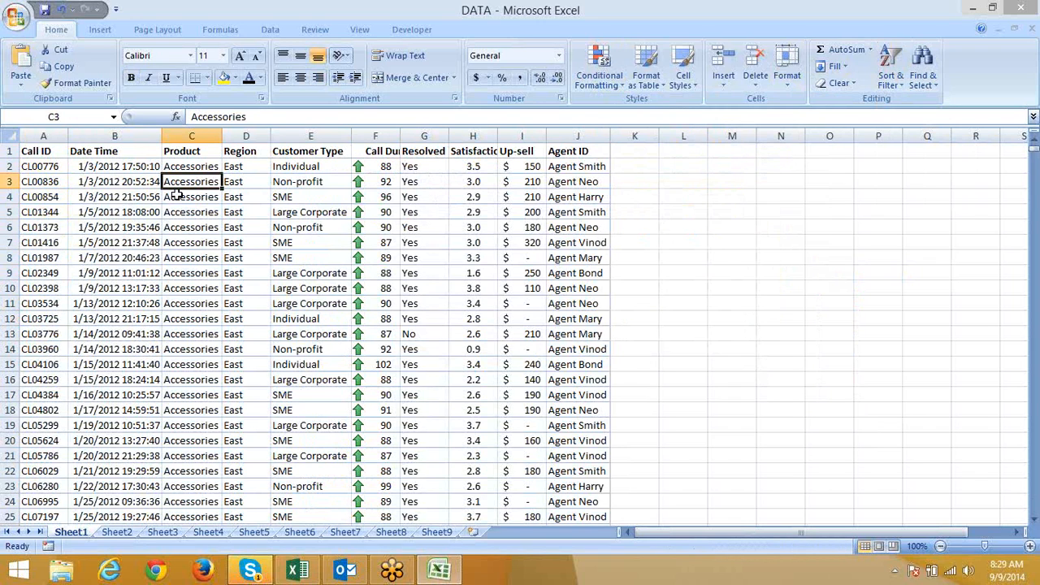
Enter the header Month in K1, beside the Agent ID column.
{"action": "left_click", "coordinate": [626, 148]}
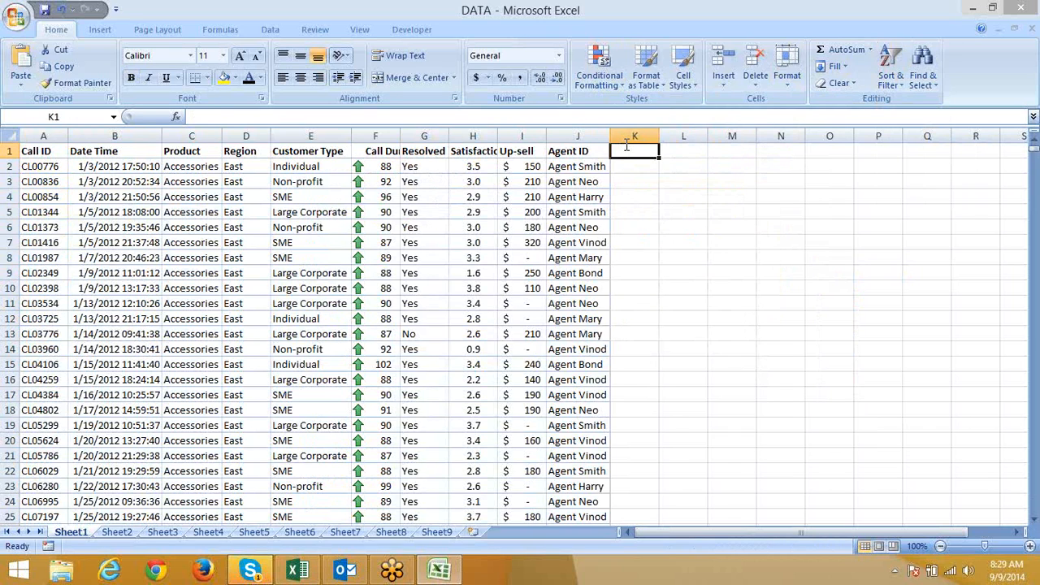
{"action": "type", "text": "Month\\"}
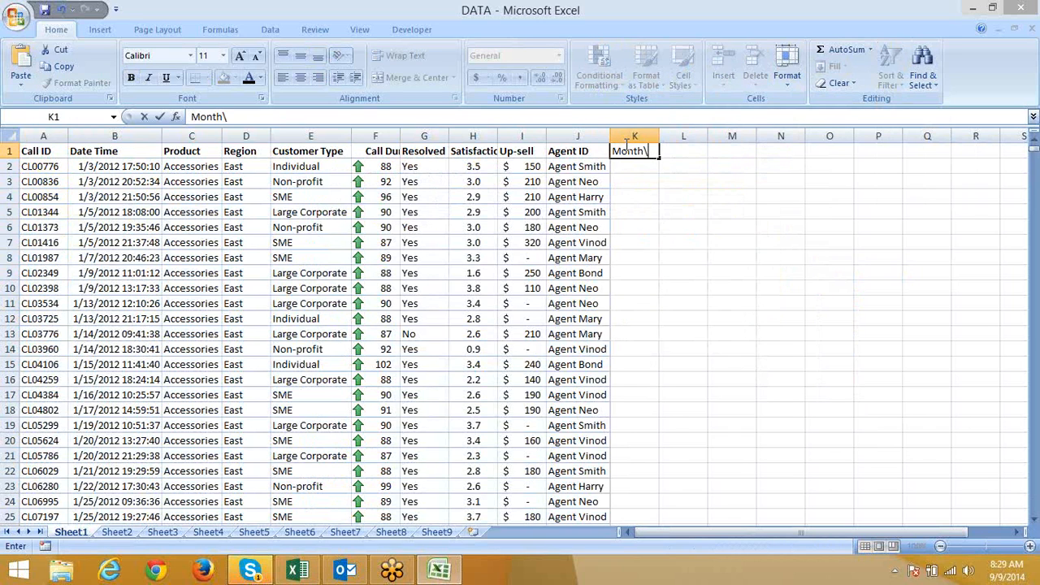
{"action": "key", "text": "BackSpace"}
{"action": "key", "text": "Return"}
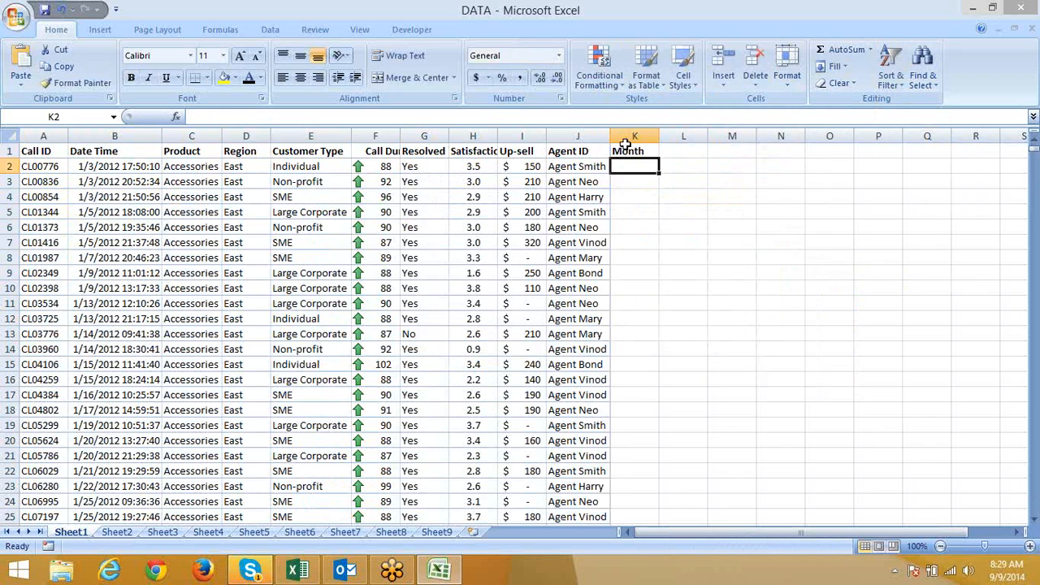
Enter Jan in K2 and autofill the month series down the full length of the data.
{"action": "type", "text": "Jan"}
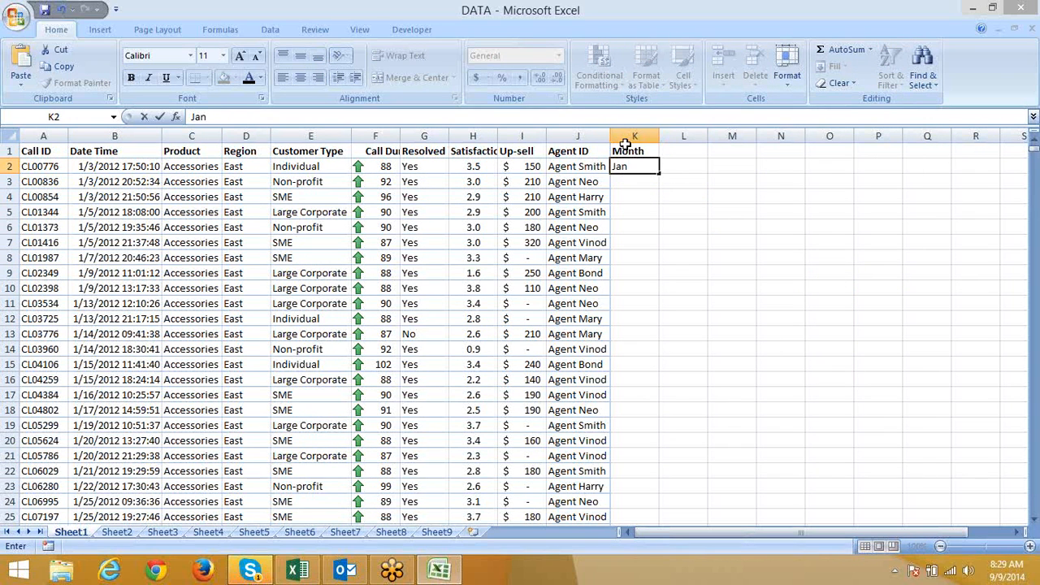
{"action": "left_click", "coordinate": [745, 255]}
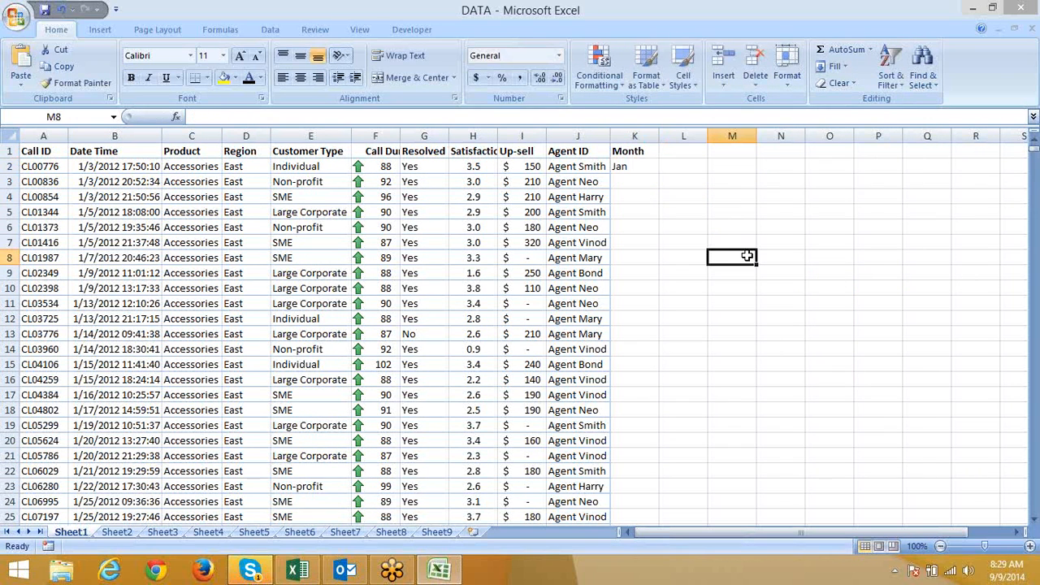
{"action": "left_click", "coordinate": [643, 164]}
{"action": "double_click", "coordinate": [662, 173]}
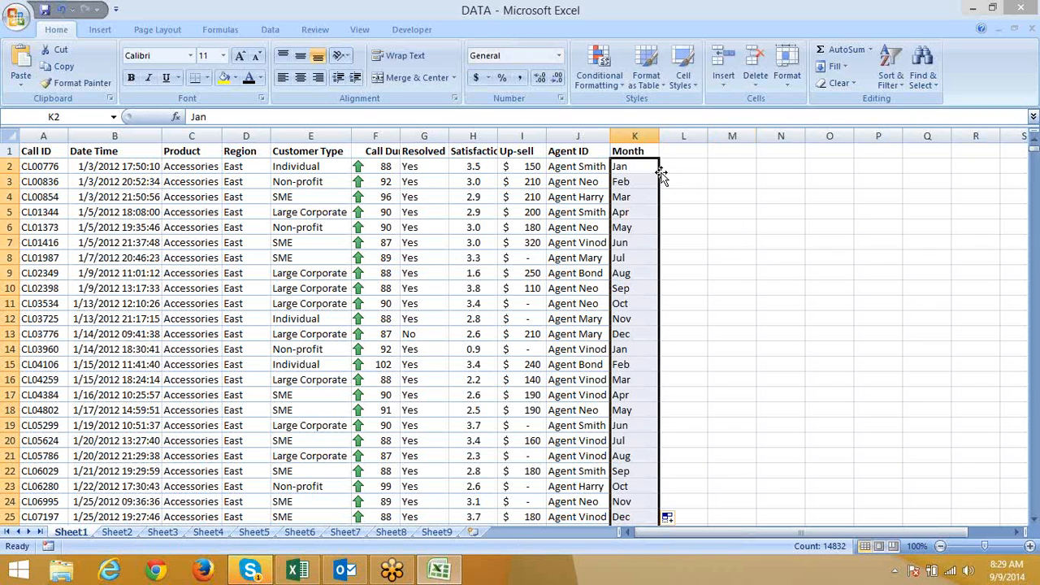
Set up a custom sort of the data by Month, sorting on Values.
{"action": "left_click", "coordinate": [55, 156]}
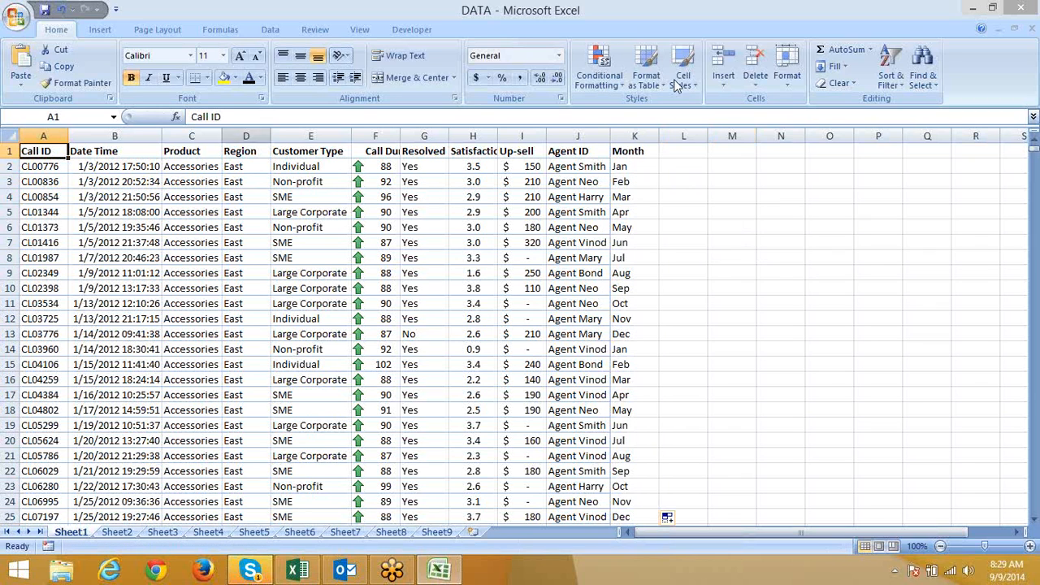
{"action": "left_click", "coordinate": [891, 72]}
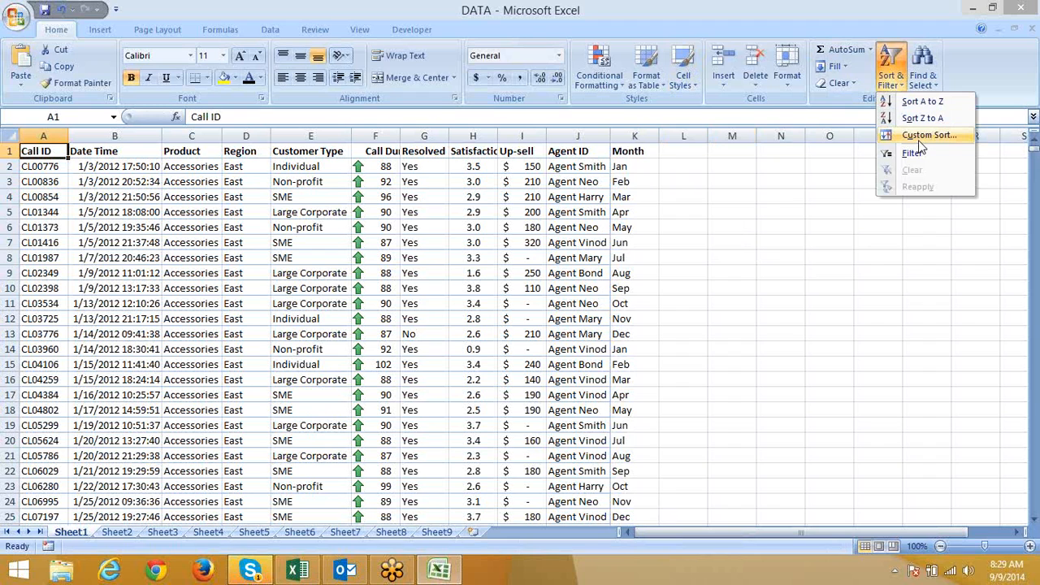
{"action": "left_click", "coordinate": [925, 136]}
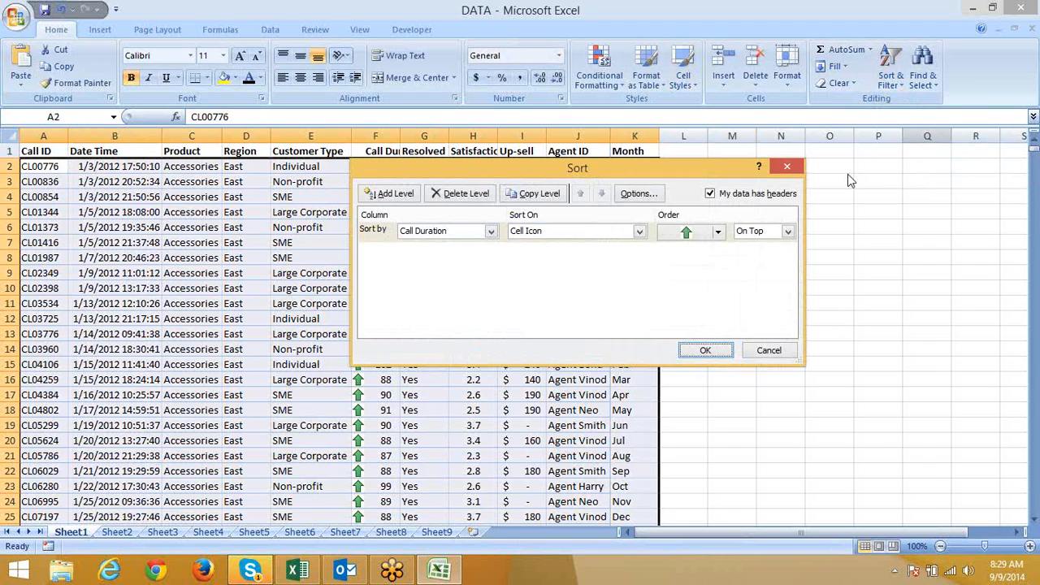
{"action": "left_click", "coordinate": [422, 233]}
{"action": "left_click", "coordinate": [412, 346]}
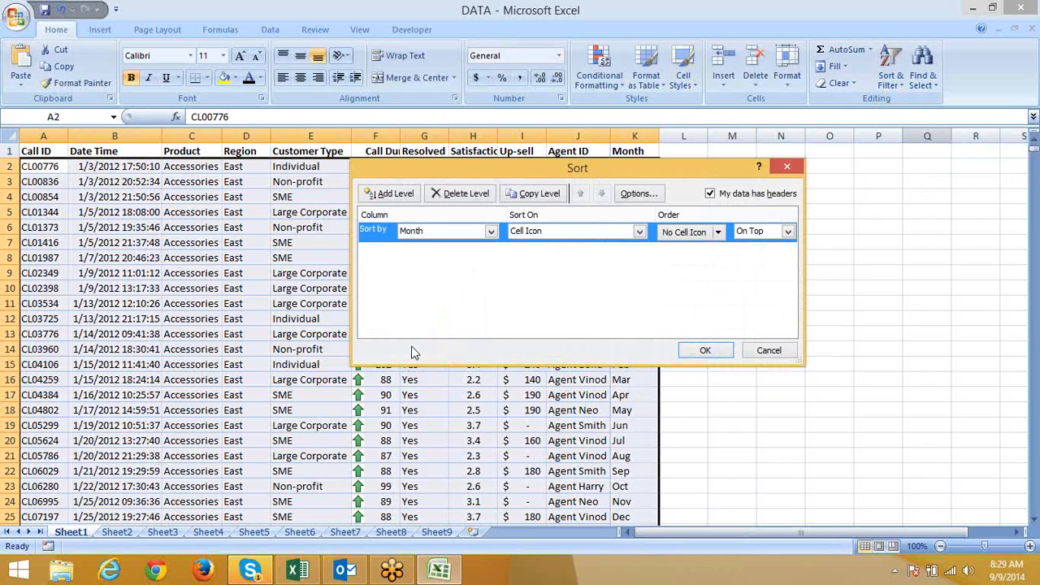
{"action": "left_click", "coordinate": [582, 234]}
{"action": "left_click", "coordinate": [569, 254]}
{"action": "left_click", "coordinate": [557, 234]}
{"action": "left_click", "coordinate": [556, 245]}
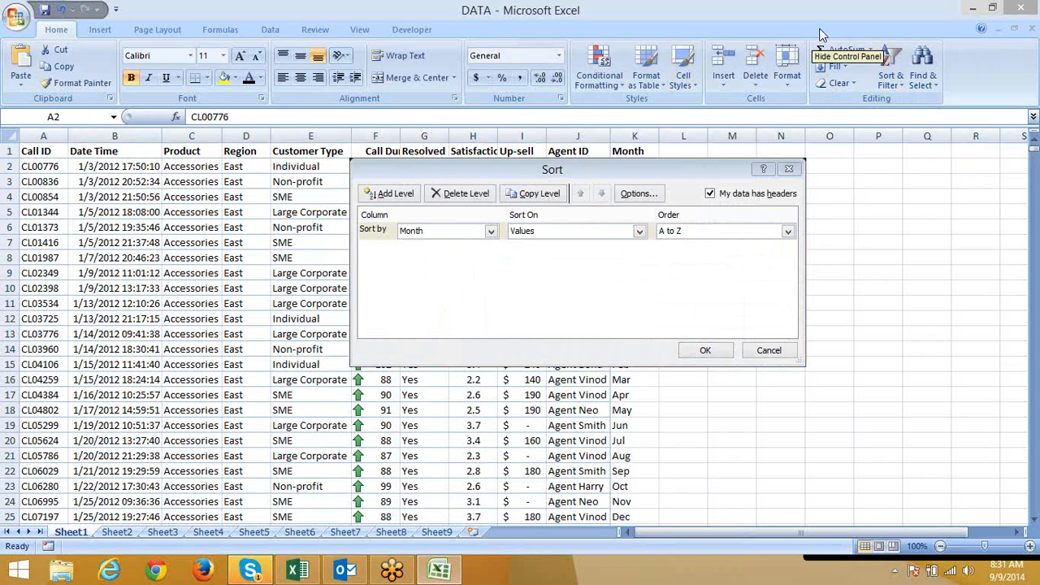
Order the Month sort by the custom list Jan, Feb, Mar, run it and select K2:K13 to check the months.
{"action": "left_click", "coordinate": [732, 231]}
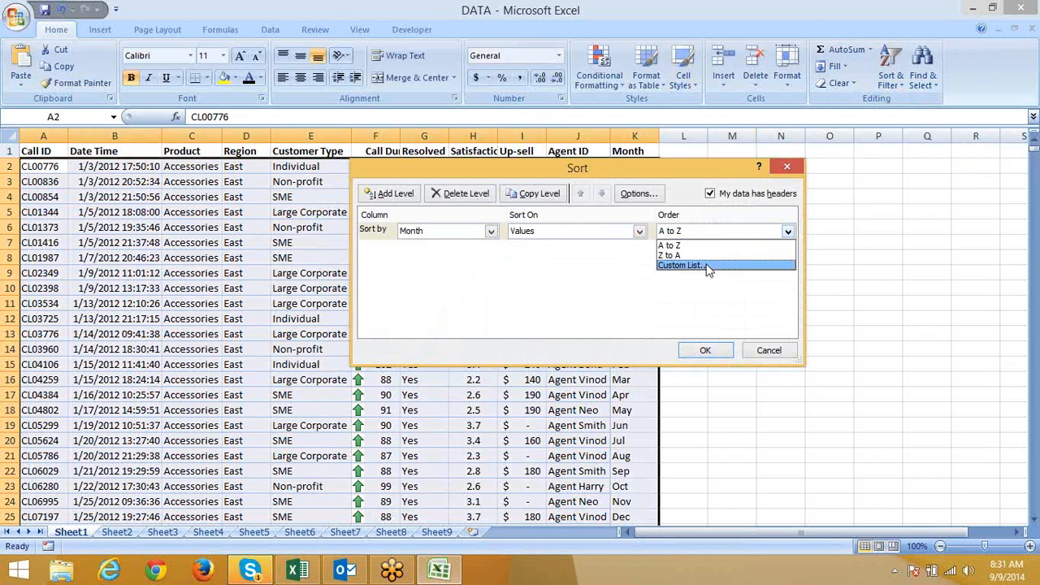
{"action": "left_click", "coordinate": [707, 267]}
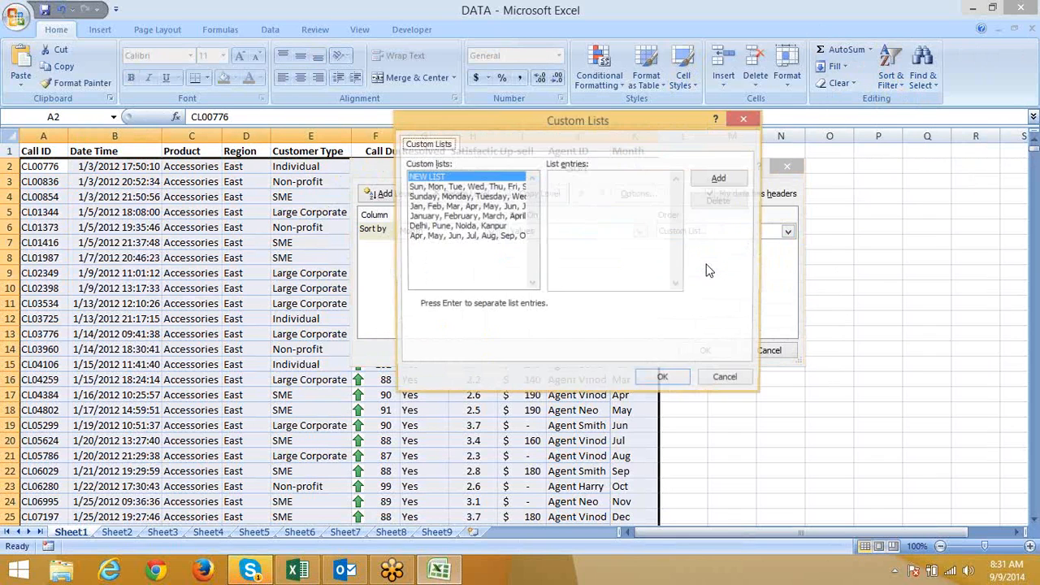
{"action": "left_click", "coordinate": [447, 237]}
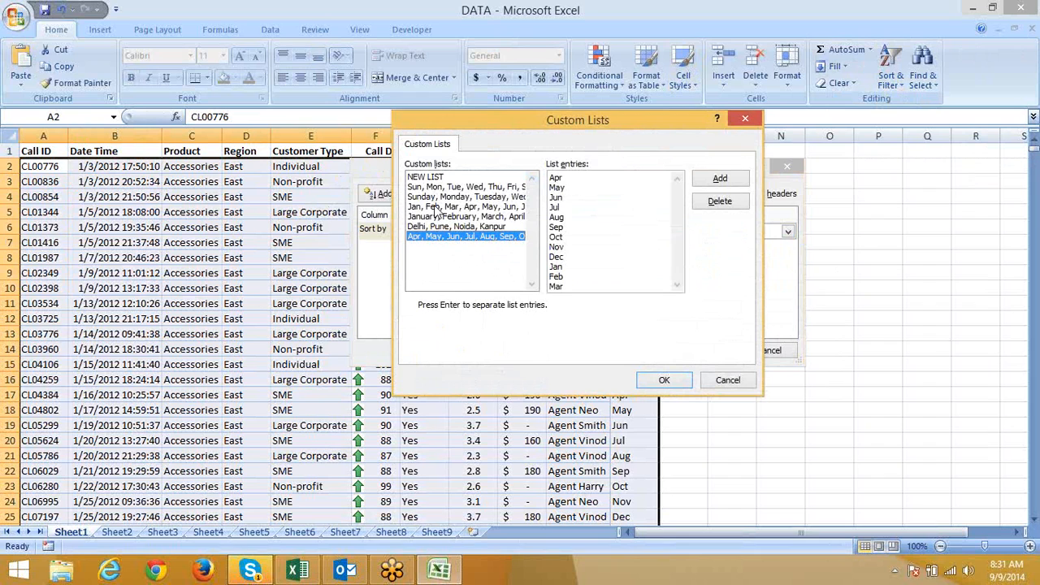
{"action": "left_click", "coordinate": [431, 208]}
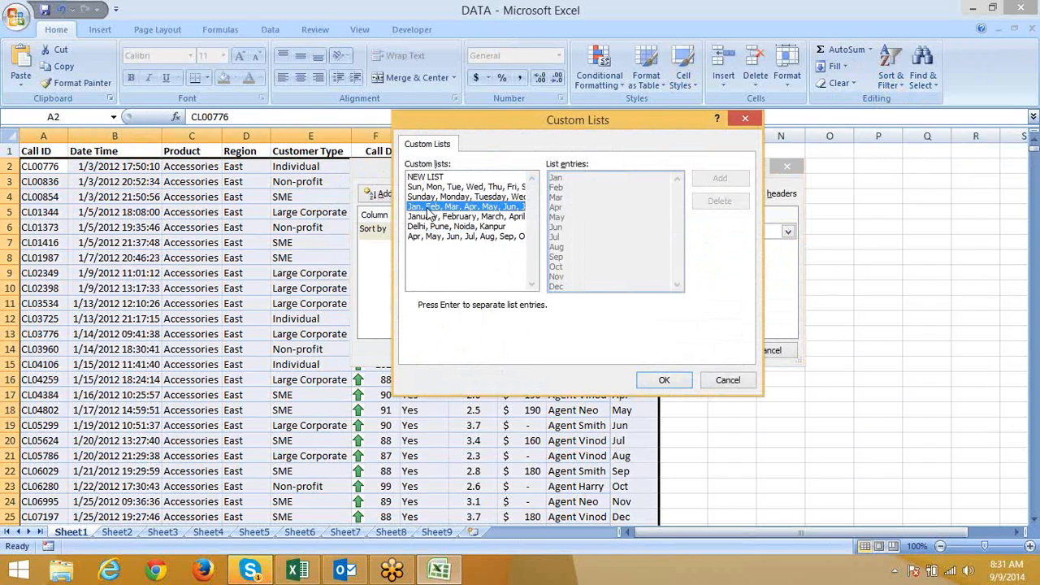
{"action": "left_click", "coordinate": [664, 381]}
{"action": "left_click", "coordinate": [704, 351]}
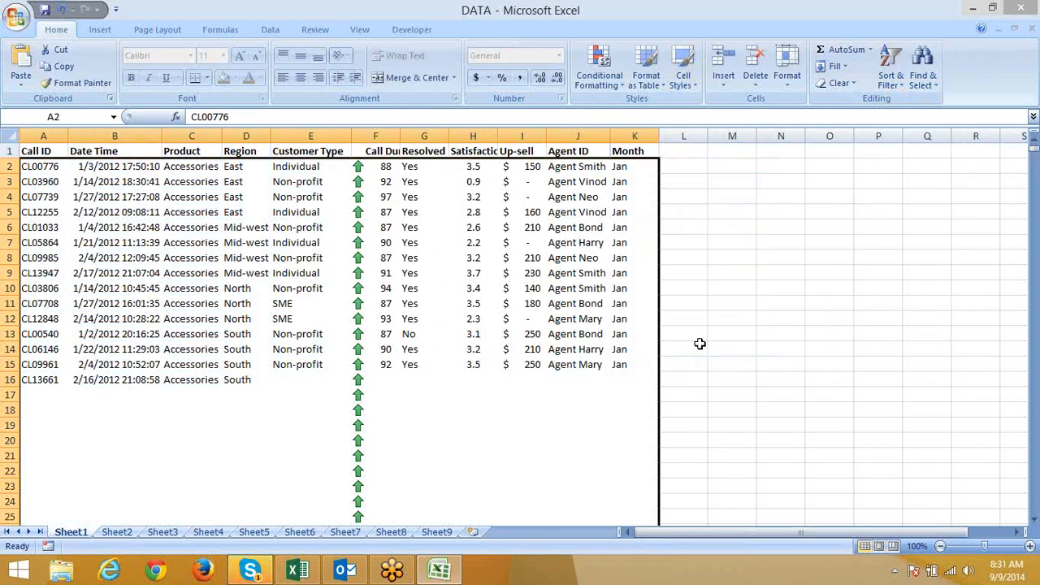
{"action": "left_click_drag", "start_coordinate": [620, 166], "coordinate": [627, 333]}
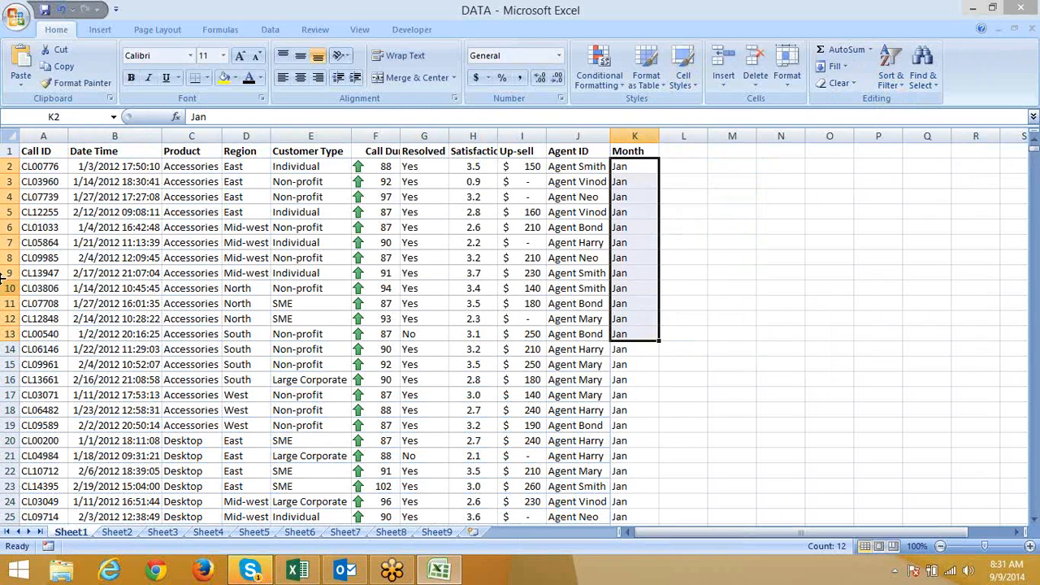
Reopen the custom sort by Month and bring up the custom lists available for its order.
{"action": "left_click", "coordinate": [27, 152]}
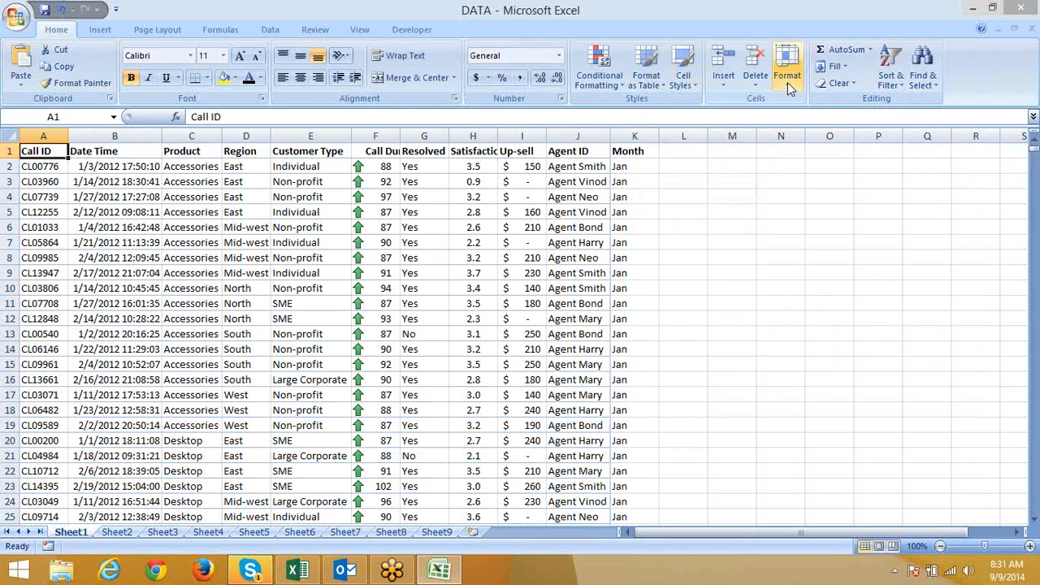
{"action": "left_click", "coordinate": [890, 72]}
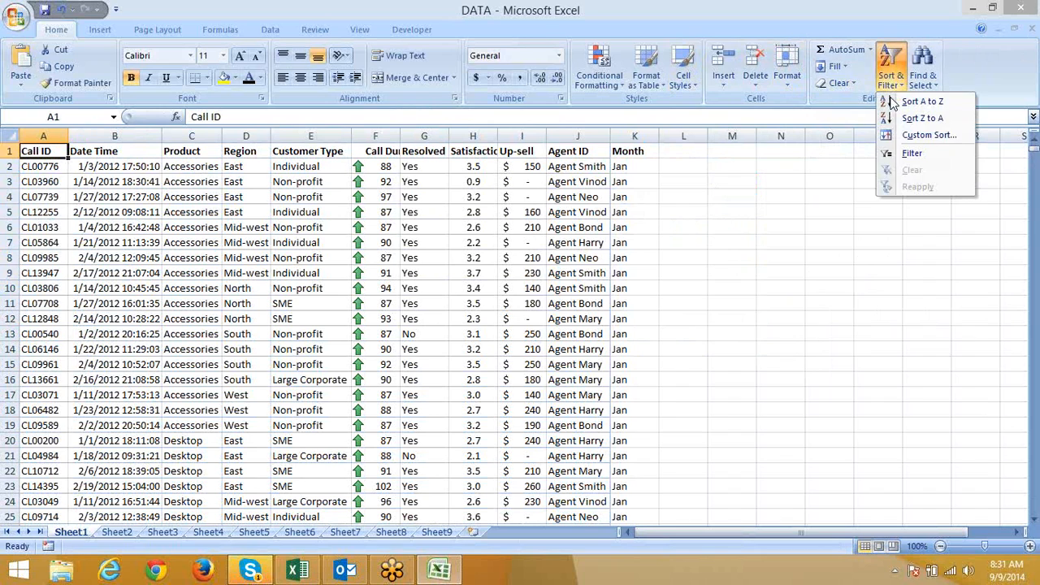
{"action": "left_click", "coordinate": [891, 138]}
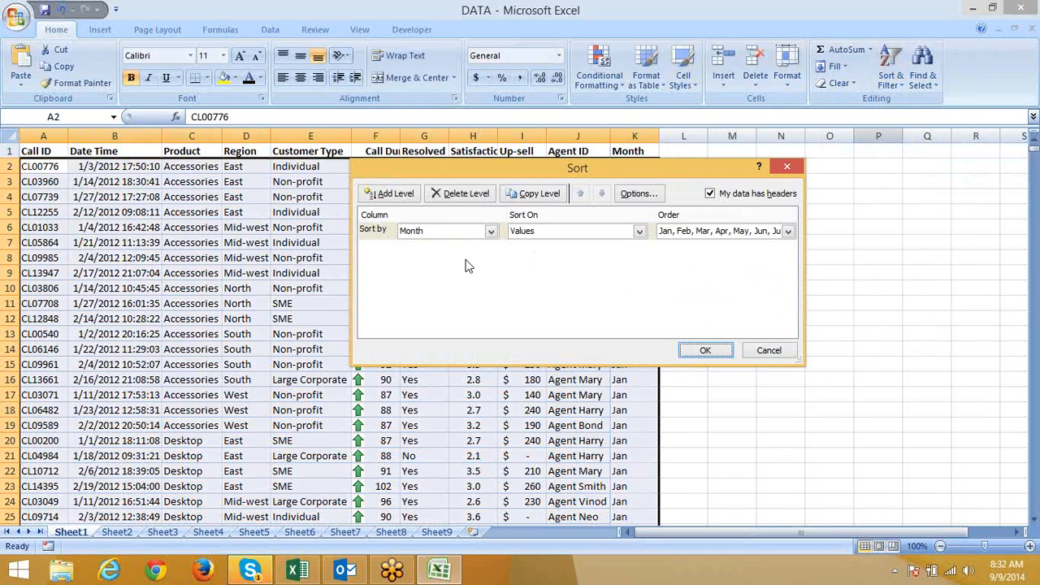
{"action": "left_click", "coordinate": [737, 232]}
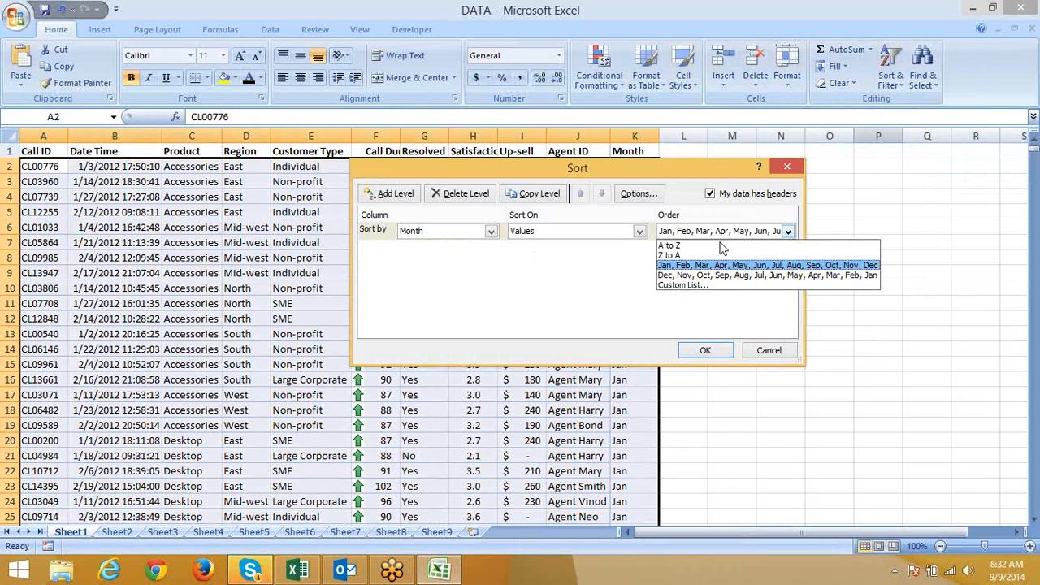
{"action": "left_click", "coordinate": [666, 288]}
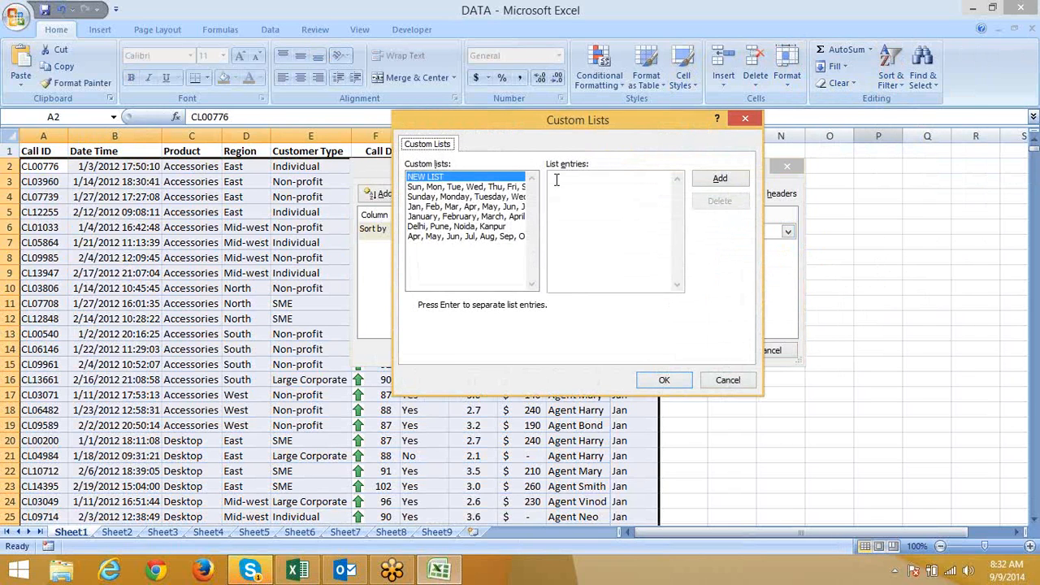
{"action": "left_click", "coordinate": [563, 181]}
Review the entries of the city, month and weekday custom lists, then leave the sort without applying changes.
{"action": "left_click", "coordinate": [488, 227]}
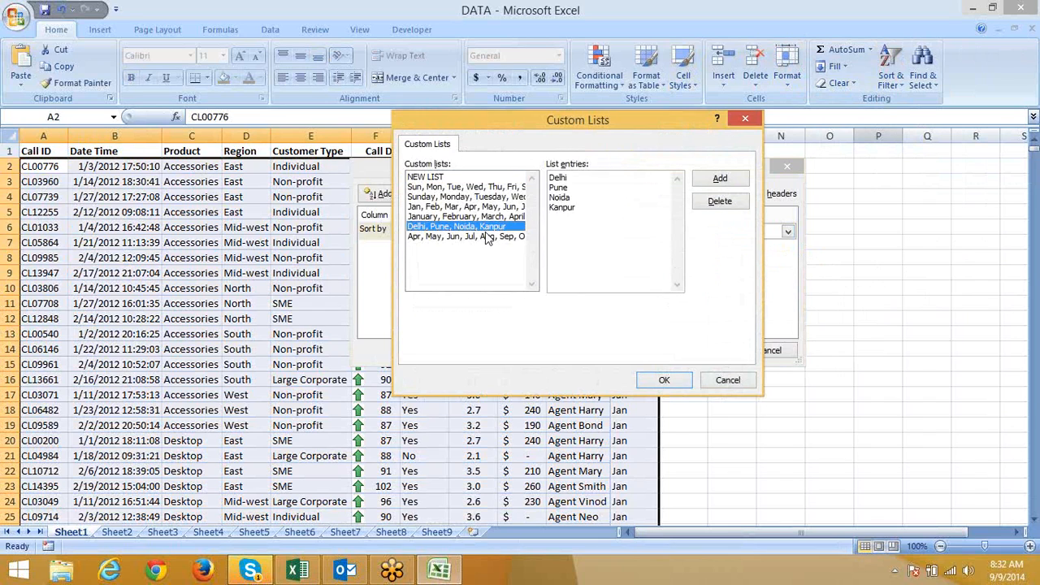
{"action": "left_click", "coordinate": [483, 236]}
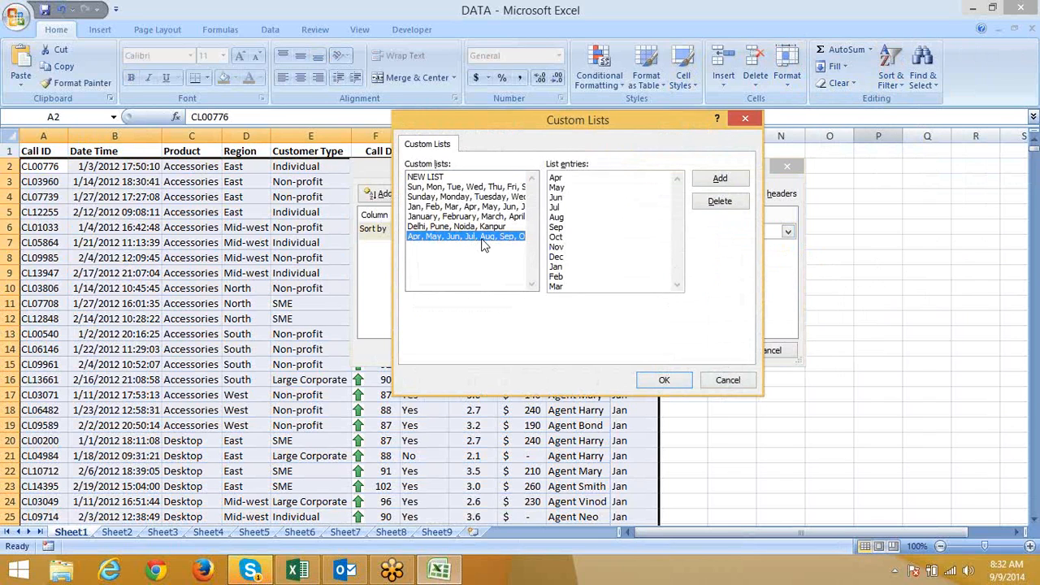
{"action": "left_click", "coordinate": [482, 225]}
{"action": "left_click", "coordinate": [484, 217]}
{"action": "left_click", "coordinate": [488, 208]}
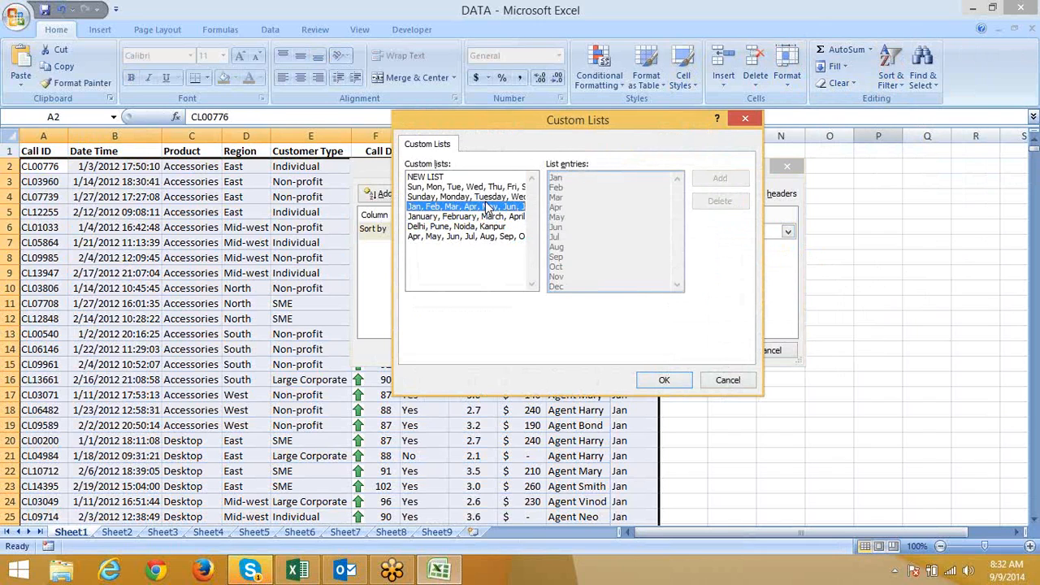
{"action": "left_click", "coordinate": [488, 198]}
{"action": "left_click", "coordinate": [480, 185]}
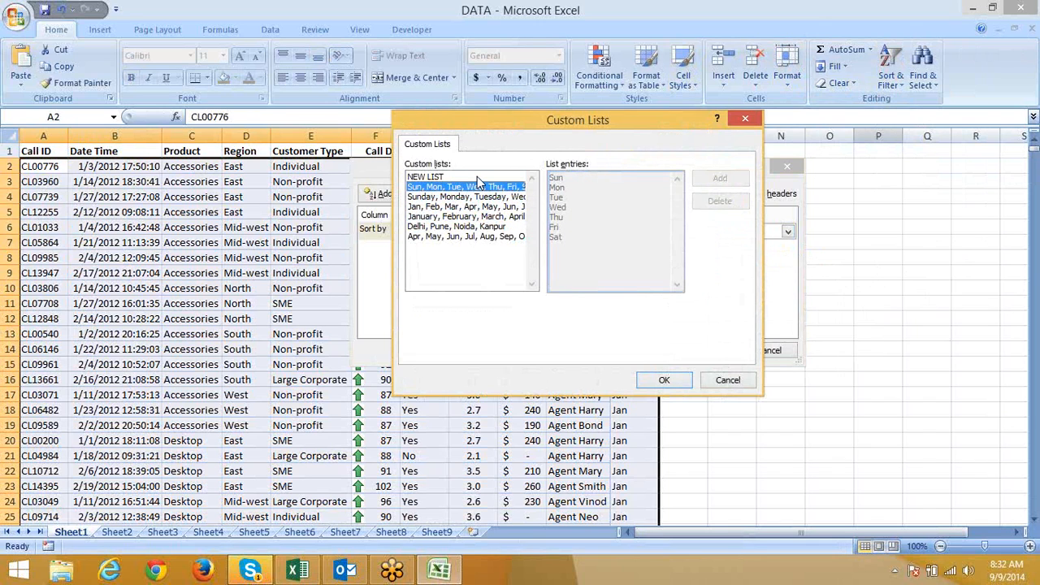
{"action": "left_click", "coordinate": [753, 121]}
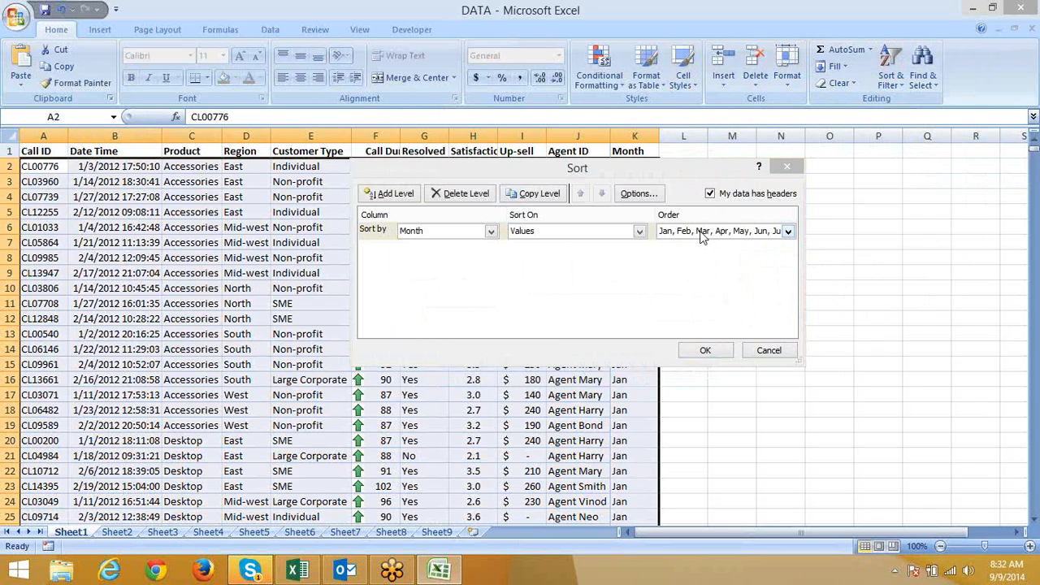
{"action": "left_click", "coordinate": [788, 168]}
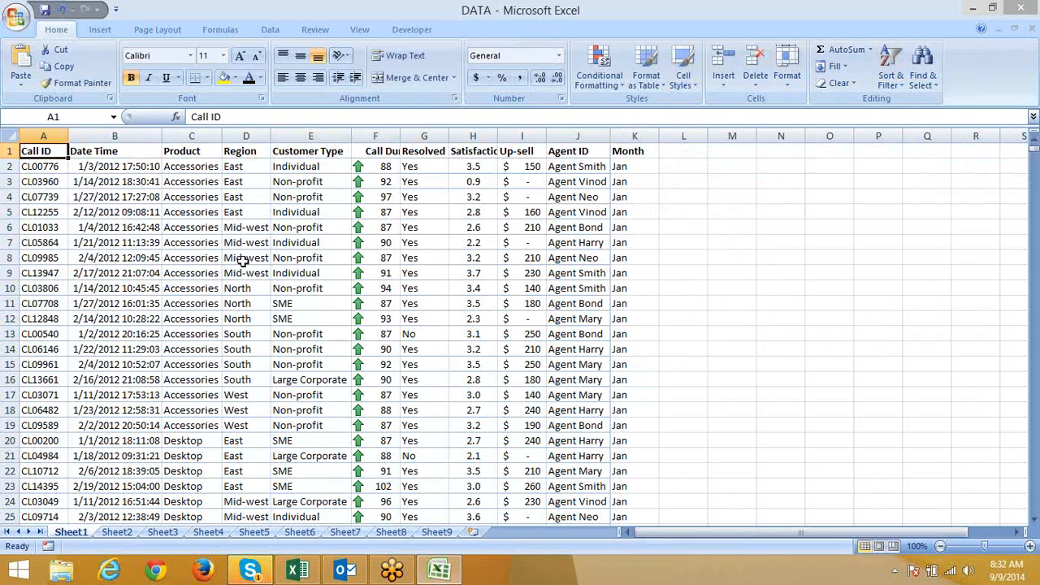
Change the Region entry in D5 to uppercase EAST.
{"action": "left_click", "coordinate": [244, 212]}
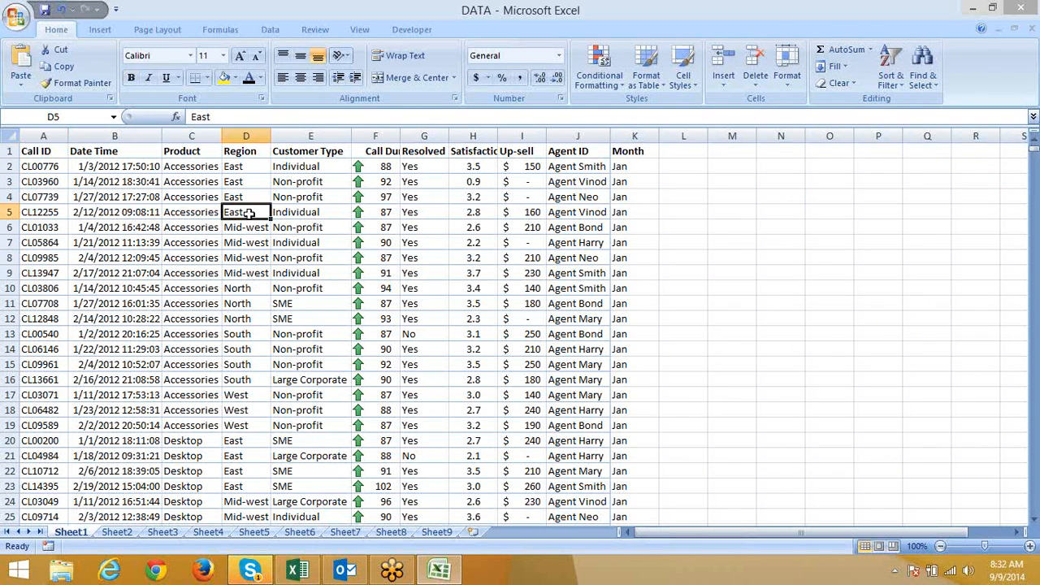
{"action": "double_click", "coordinate": [249, 212]}
{"action": "type", "text": "EAST"}
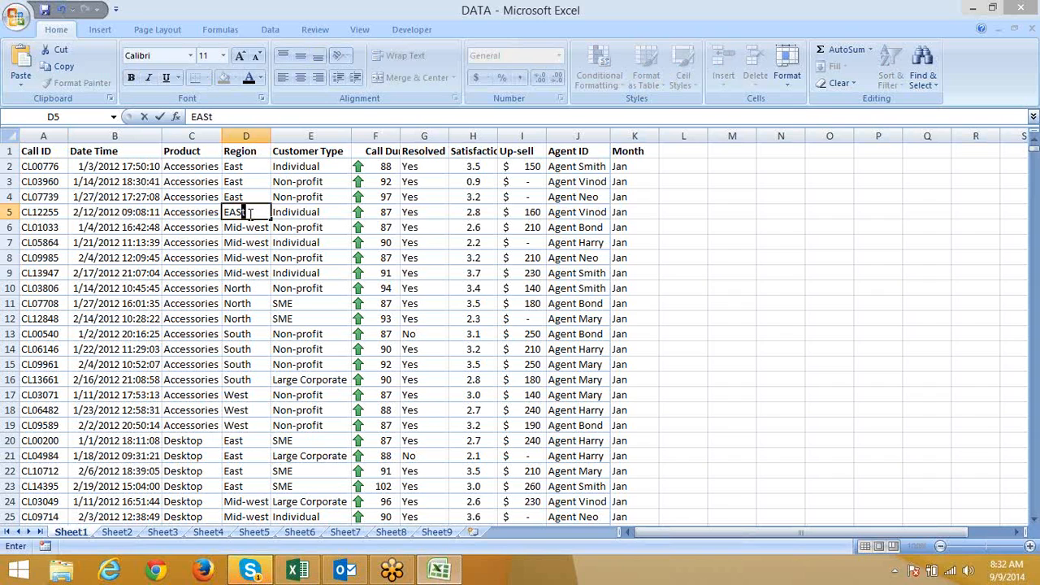
{"action": "key", "text": "Return"}
Copy EAST from D5 into the Region cells D11 and D16.
{"action": "left_click", "coordinate": [250, 212]}
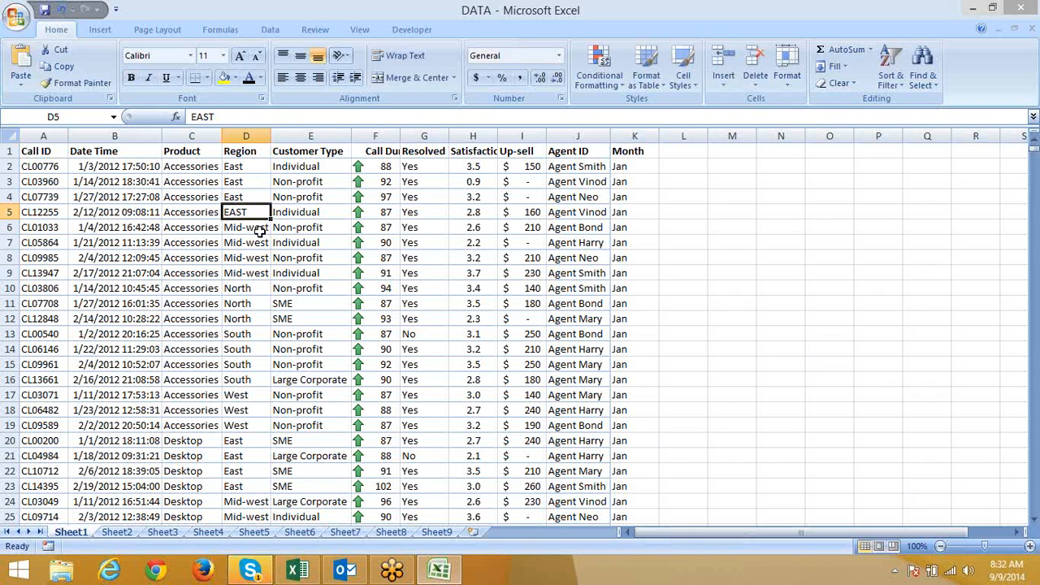
{"action": "key", "text": "ctrl+c"}
{"action": "left_click", "coordinate": [234, 302]}
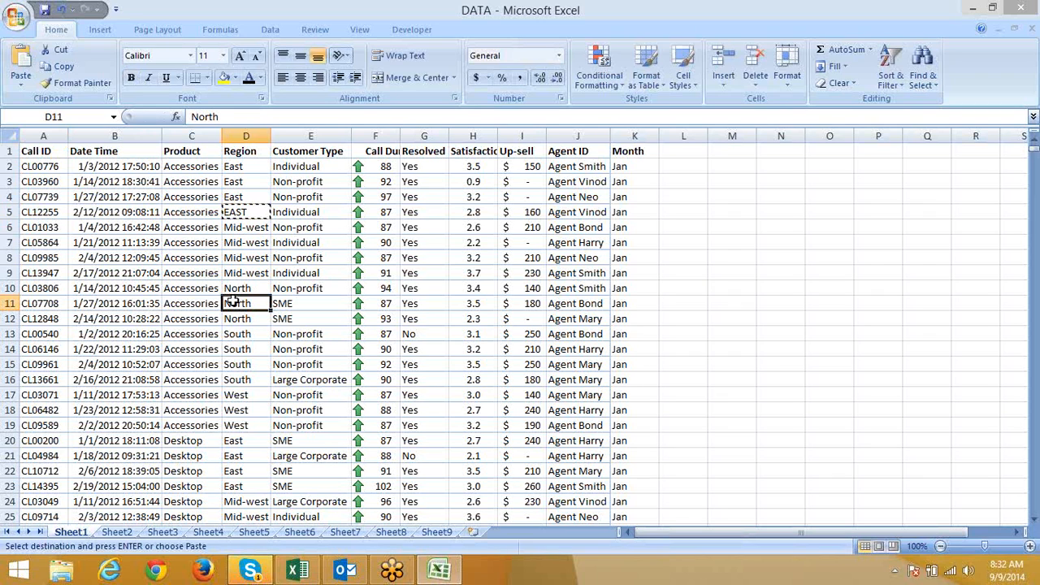
{"action": "key", "text": "ctrl+v"}
{"action": "left_click", "coordinate": [235, 378]}
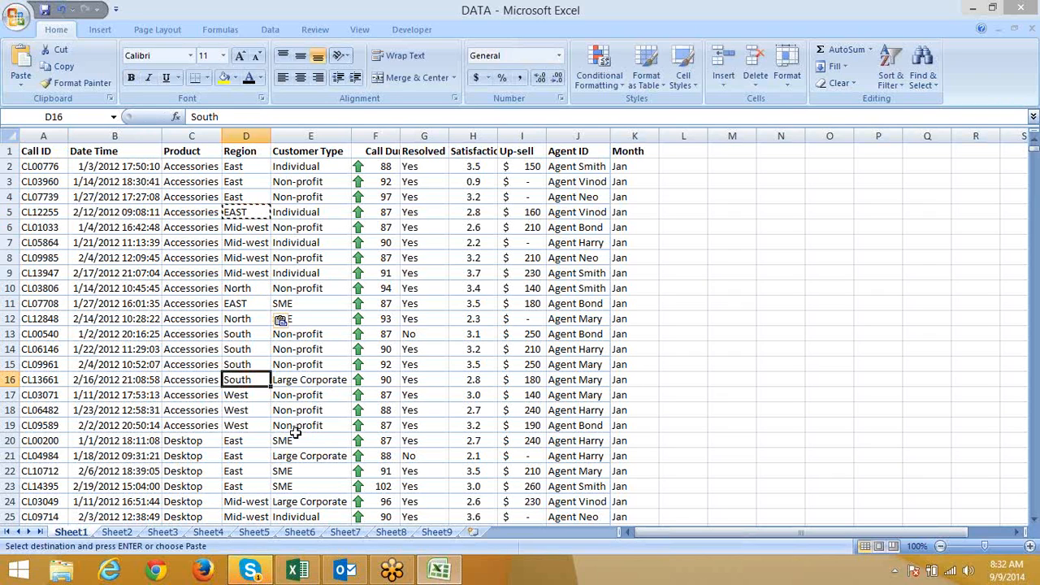
{"action": "key", "text": "ctrl+v"}
Paste the copied EAST into the Region cells D21, D33 and D45 as well.
{"action": "left_click_drag", "start_coordinate": [263, 481], "coordinate": [260, 478]}
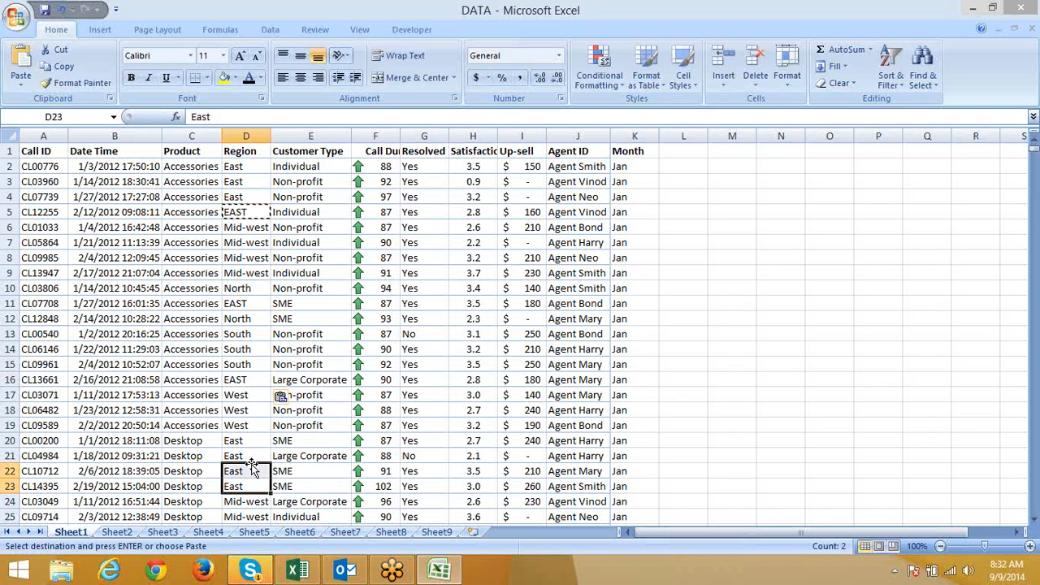
{"action": "left_click", "coordinate": [250, 458]}
{"action": "key", "text": "ctrl+v"}
{"action": "scroll", "coordinate": [247, 457], "scroll_direction": "down", "scroll_amount": 4}
{"action": "left_click", "coordinate": [247, 457]}
{"action": "key", "text": "ctrl+v"}
{"action": "scroll", "coordinate": [246, 458], "scroll_direction": "down", "scroll_amount": 4}
{"action": "left_click", "coordinate": [246, 456]}
{"action": "key", "text": "ctrl+v"}
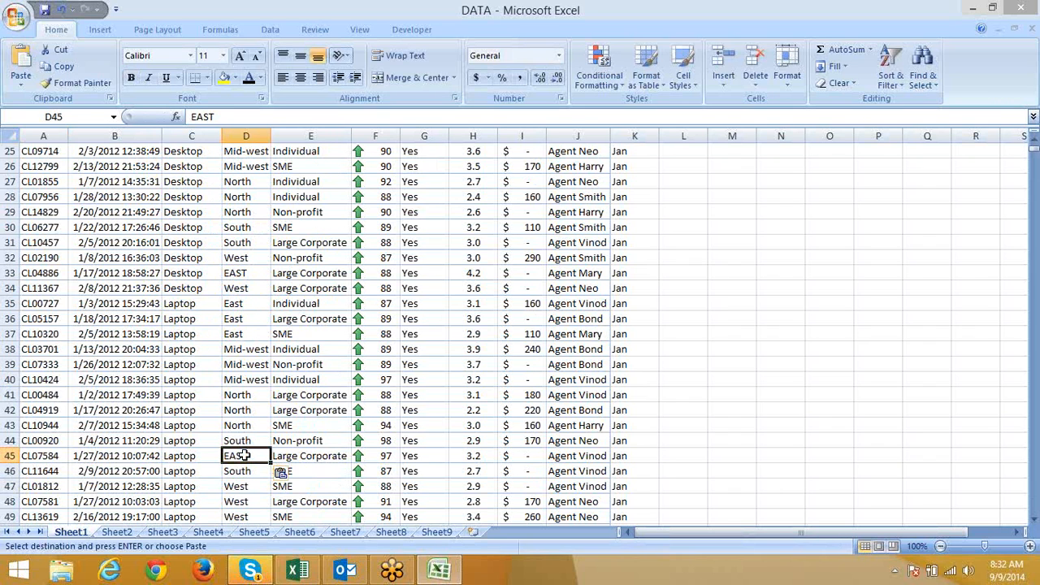
Open the custom sort settings for the call data starting from header cell A1.
{"action": "scroll", "coordinate": [245, 456], "scroll_direction": "up", "scroll_amount": 15}
{"action": "left_click", "coordinate": [45, 152]}
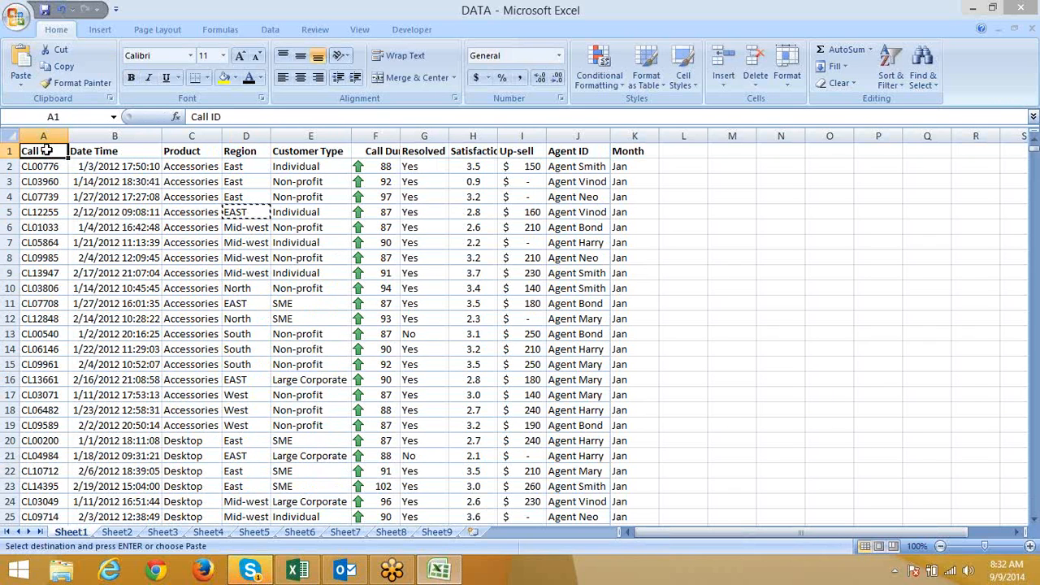
{"action": "left_click", "coordinate": [891, 65]}
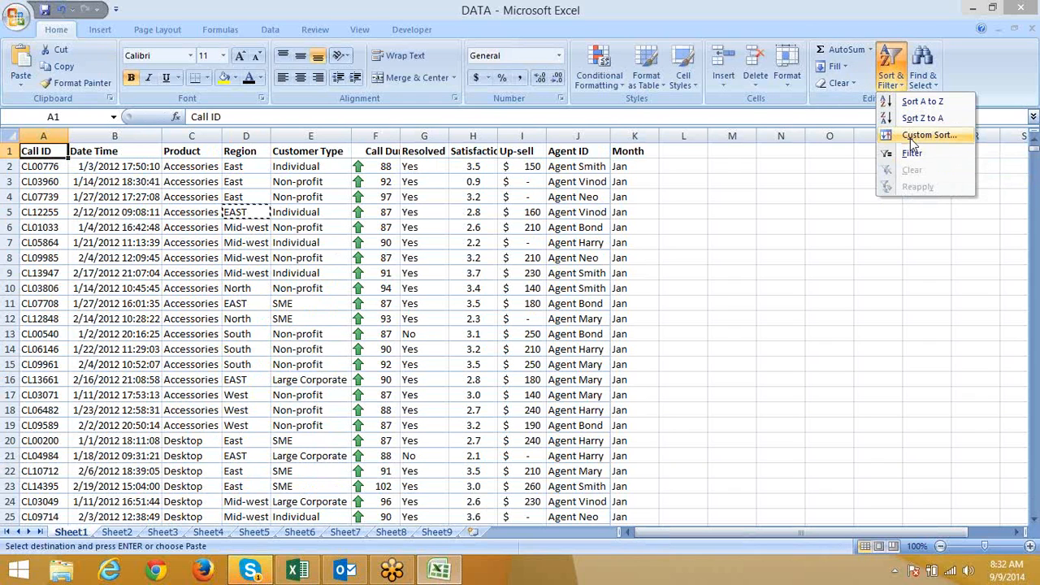
{"action": "left_click", "coordinate": [911, 138]}
{"action": "left_click", "coordinate": [698, 232]}
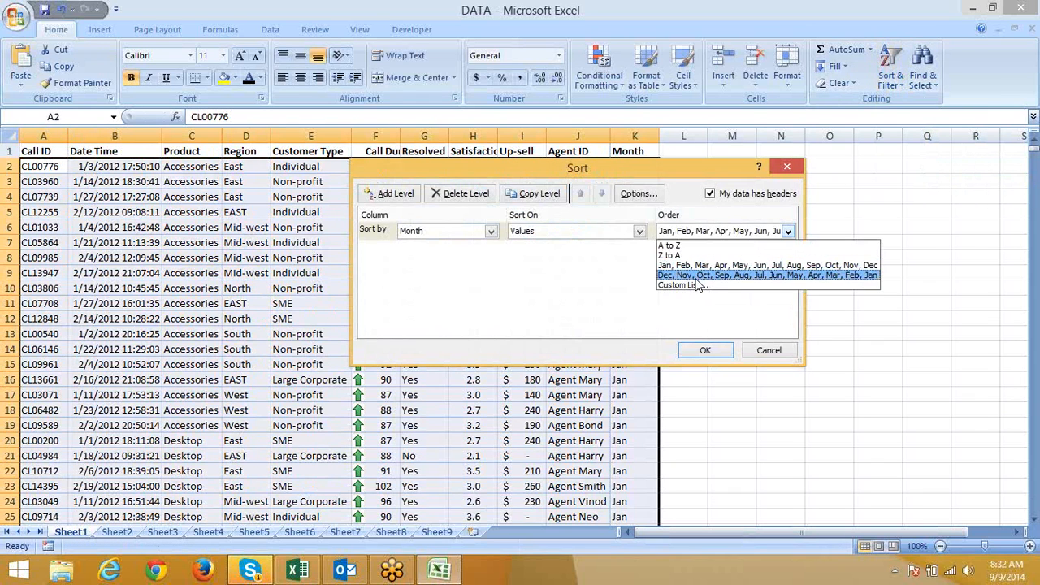
{"action": "left_click", "coordinate": [697, 285]}
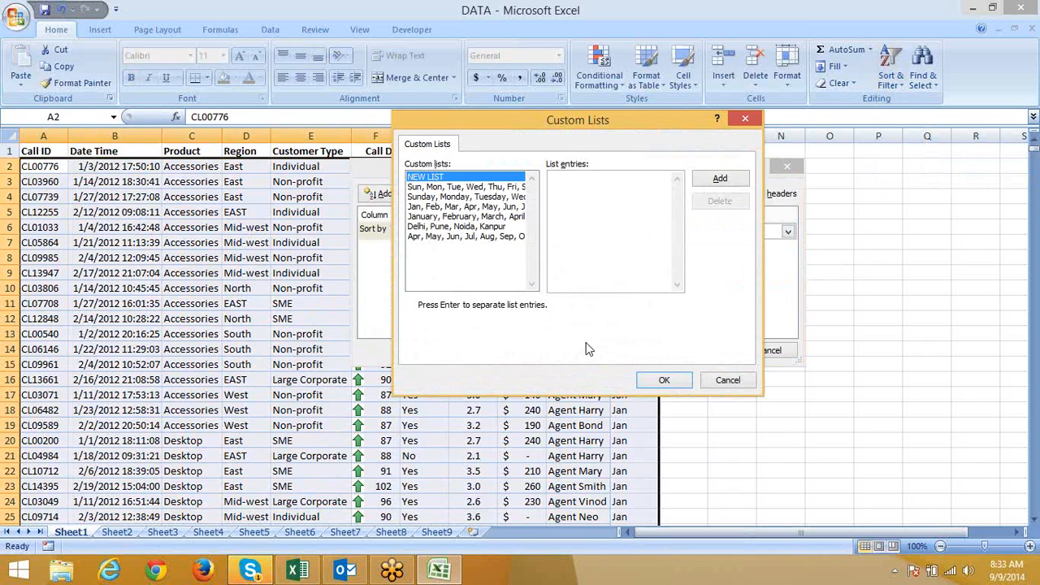
{"action": "left_click", "coordinate": [728, 380]}
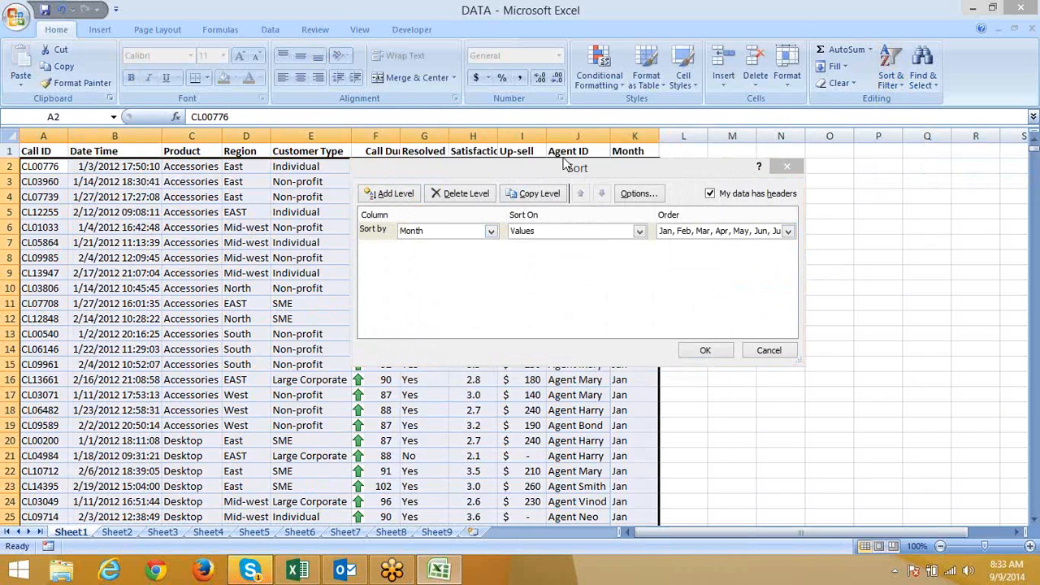
Sort the call data by Region values from A to Z and check the order of the East and EAST entries.
{"action": "left_click_drag", "start_coordinate": [560, 169], "coordinate": [598, 189]}
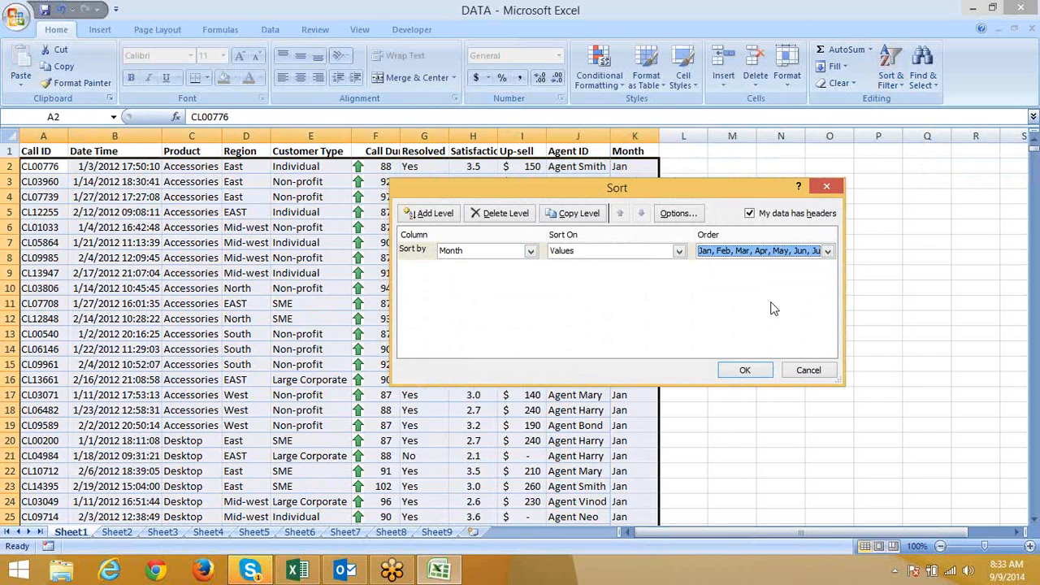
{"action": "left_click", "coordinate": [485, 253]}
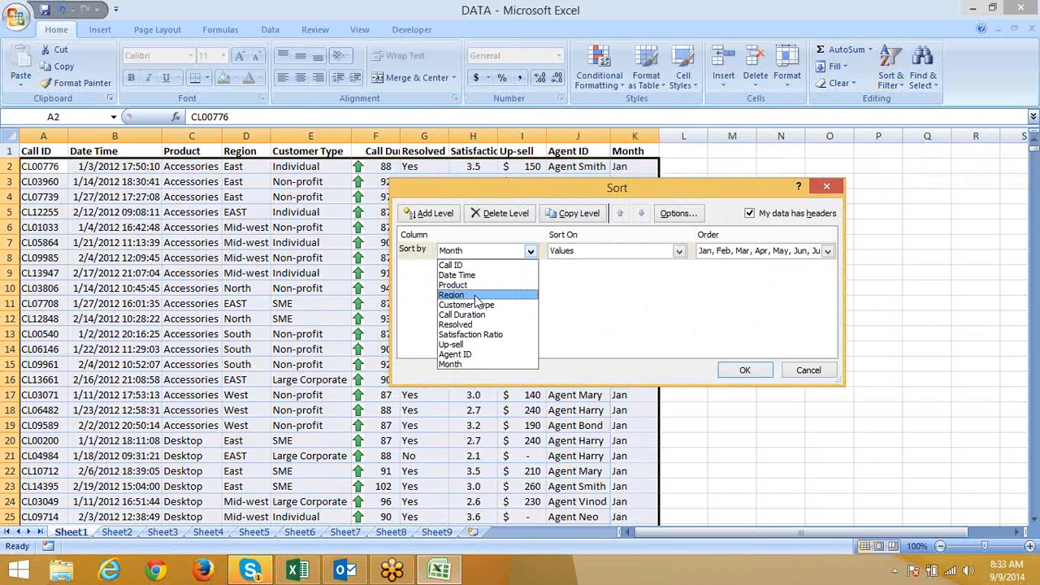
{"action": "left_click", "coordinate": [477, 301]}
{"action": "left_click", "coordinate": [756, 252]}
{"action": "left_click", "coordinate": [715, 264]}
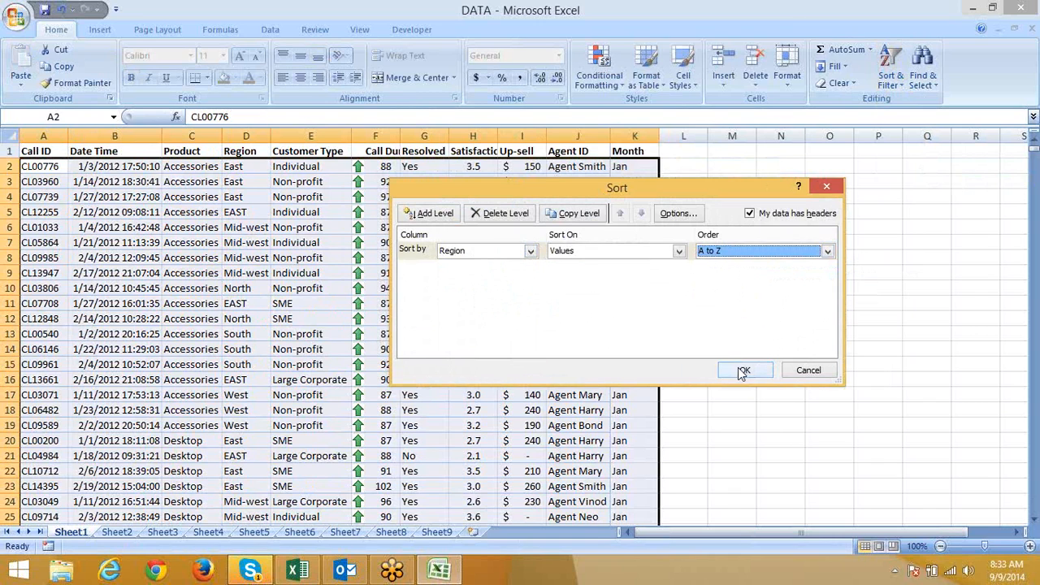
{"action": "left_click", "coordinate": [745, 371]}
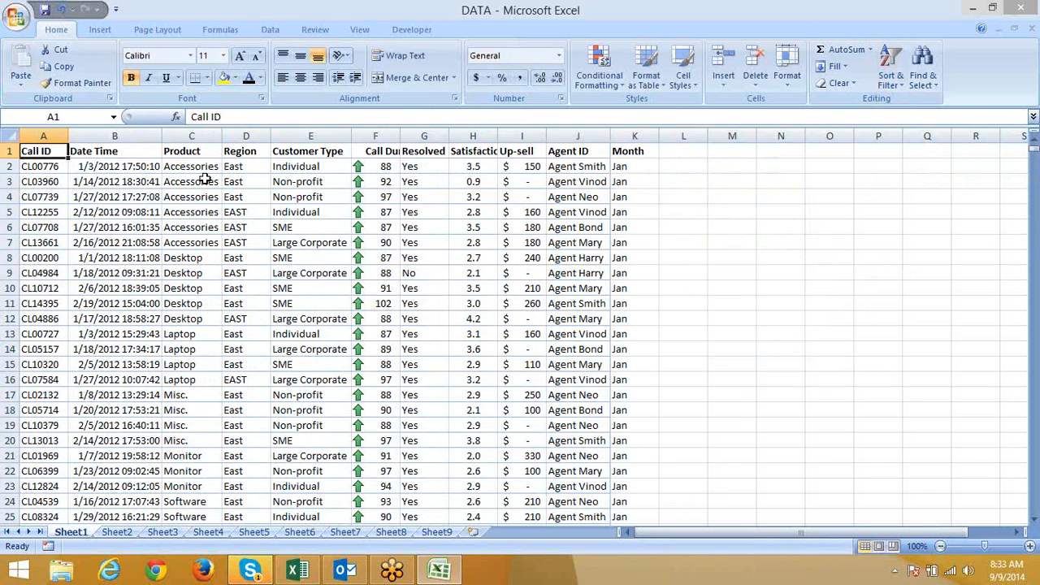
{"action": "mouse_move", "coordinate": [230, 168]}
{"action": "left_mouse_down"}
{"action": "mouse_move", "coordinate": [234, 201]}
{"action": "mouse_move", "coordinate": [231, 171]}
{"action": "left_mouse_up"}
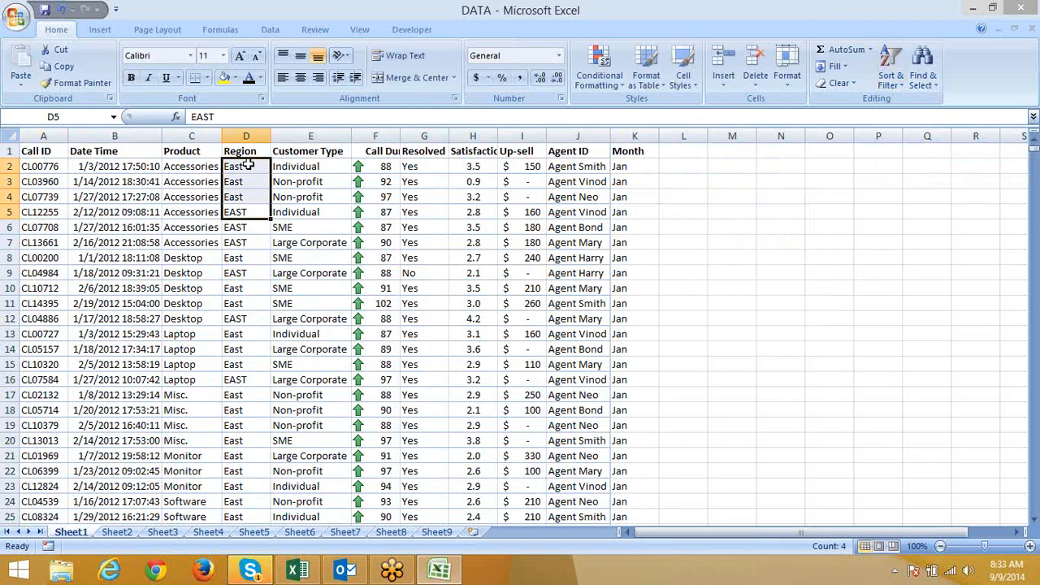
{"action": "scroll", "coordinate": [250, 200], "scroll_direction": "down", "scroll_amount": 3}
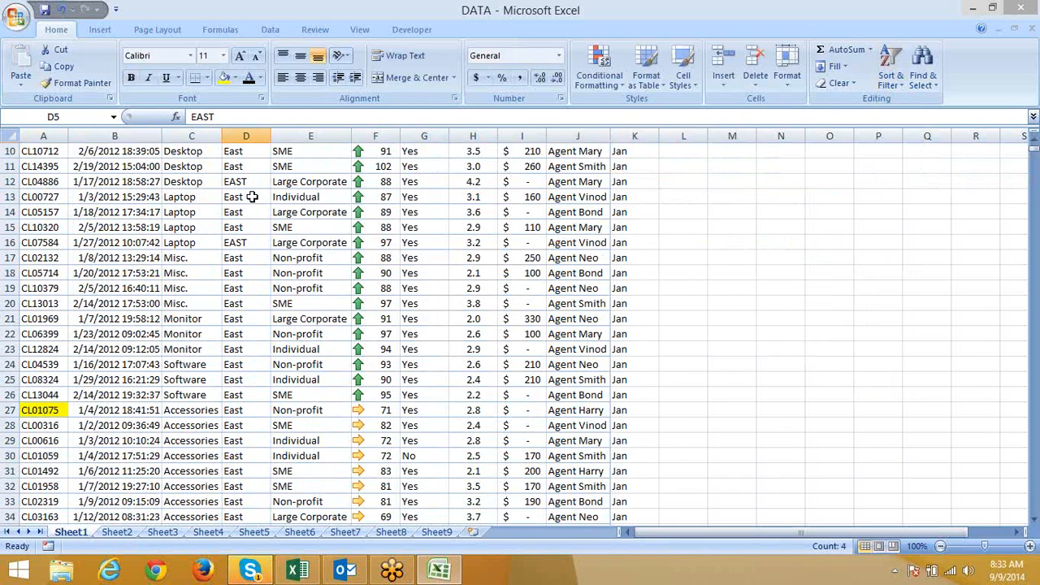
{"action": "scroll", "coordinate": [252, 198], "scroll_direction": "up", "scroll_amount": 3}
Sort the call data by Region from A to Z again with the case-sensitive option enabled.
{"action": "left_click", "coordinate": [26, 155]}
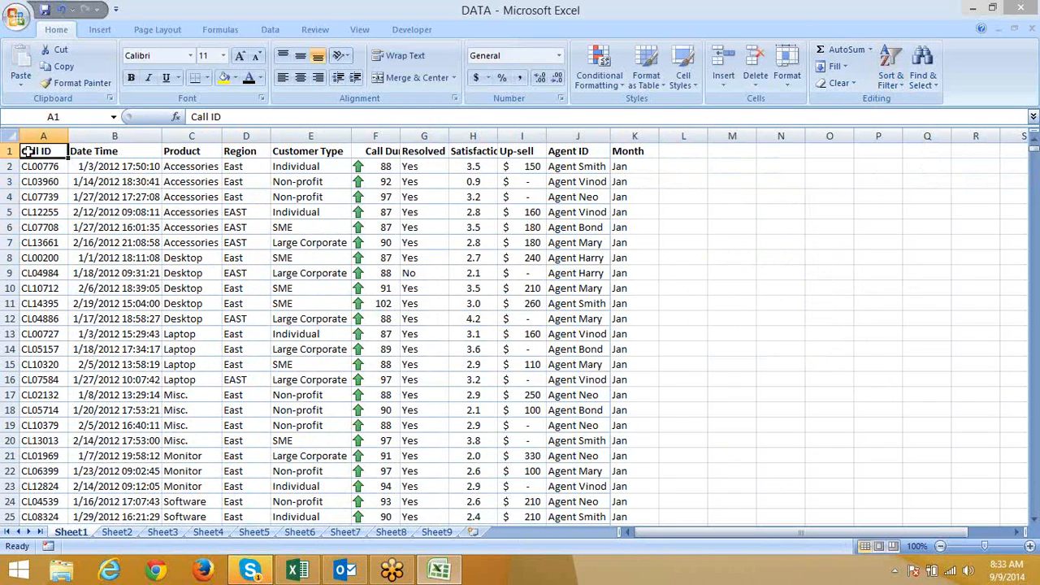
{"action": "left_click", "coordinate": [891, 70]}
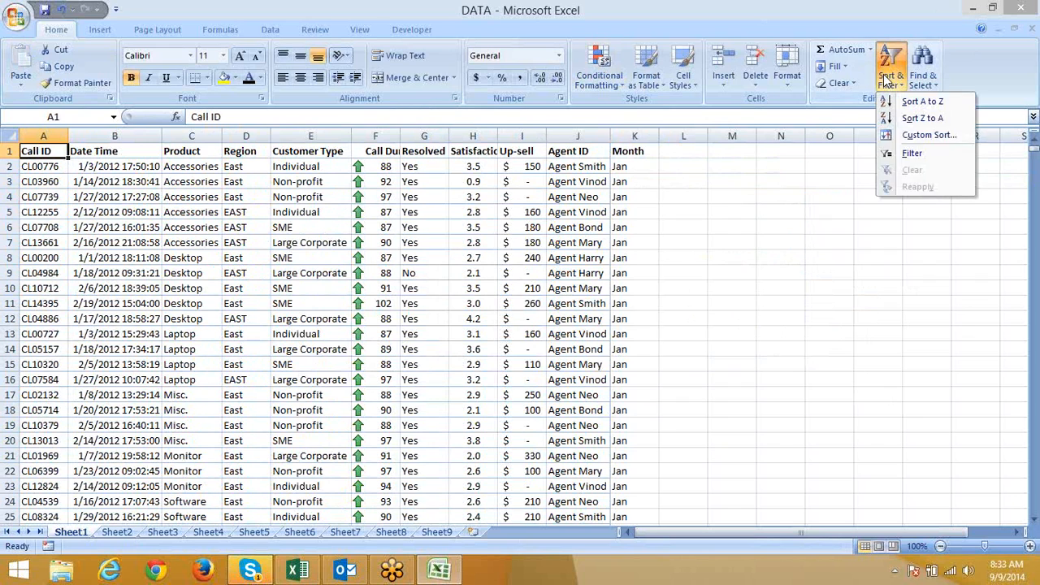
{"action": "left_click", "coordinate": [891, 136]}
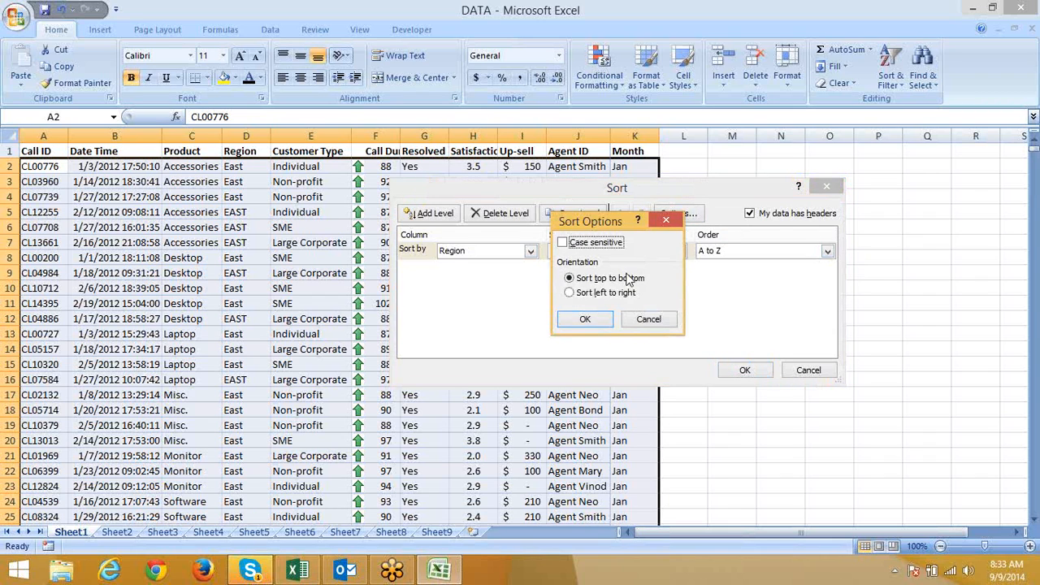
{"action": "left_click", "coordinate": [564, 243]}
{"action": "left_click", "coordinate": [585, 319]}
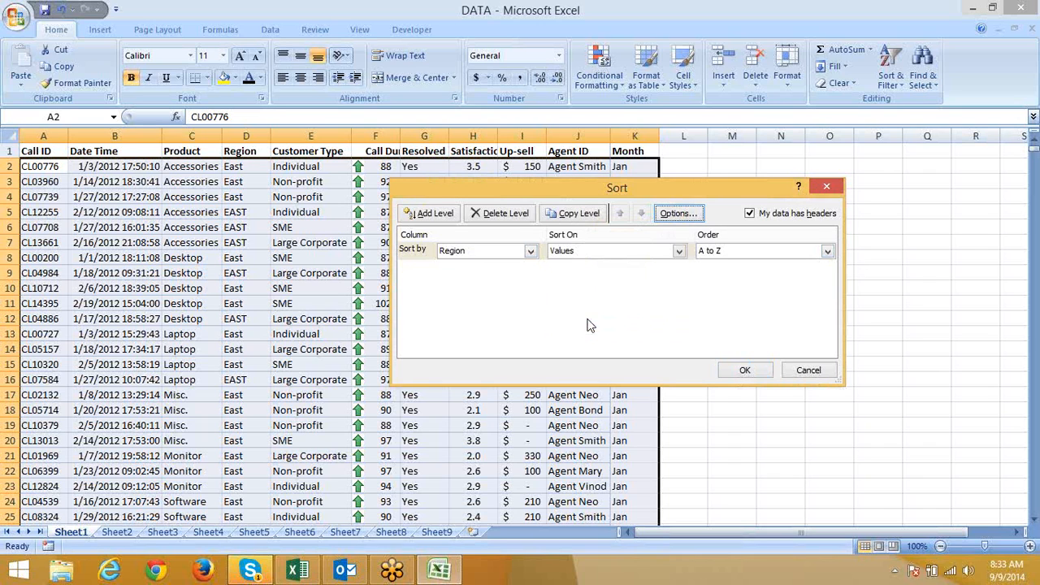
{"action": "left_click", "coordinate": [743, 372]}
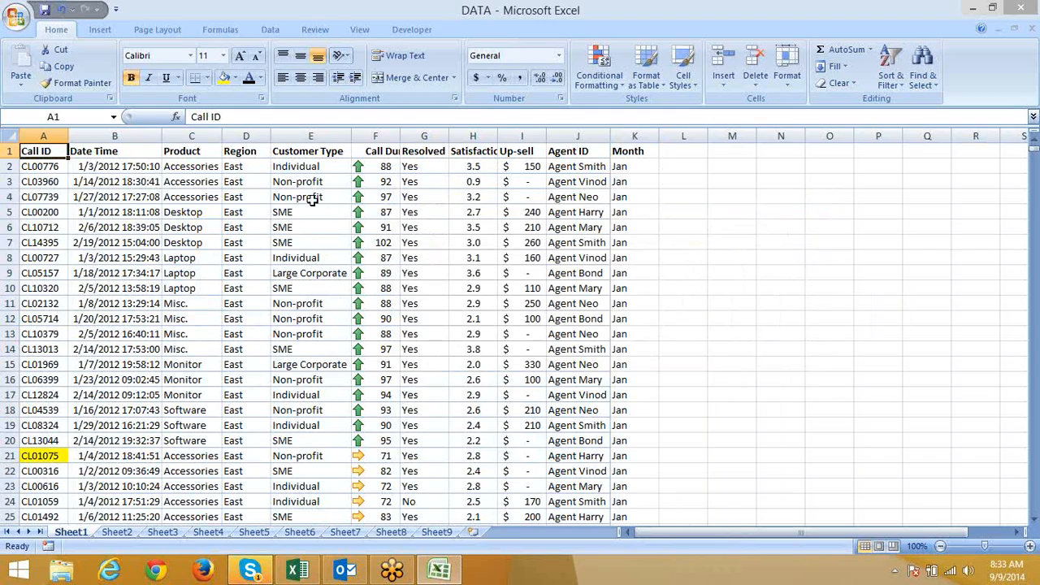
Look down the Region column of the sorted data for the uppercase EAST entries.
{"action": "left_click", "coordinate": [255, 186]}
{"action": "scroll", "coordinate": [256, 185], "scroll_direction": "down", "scroll_amount": 20}
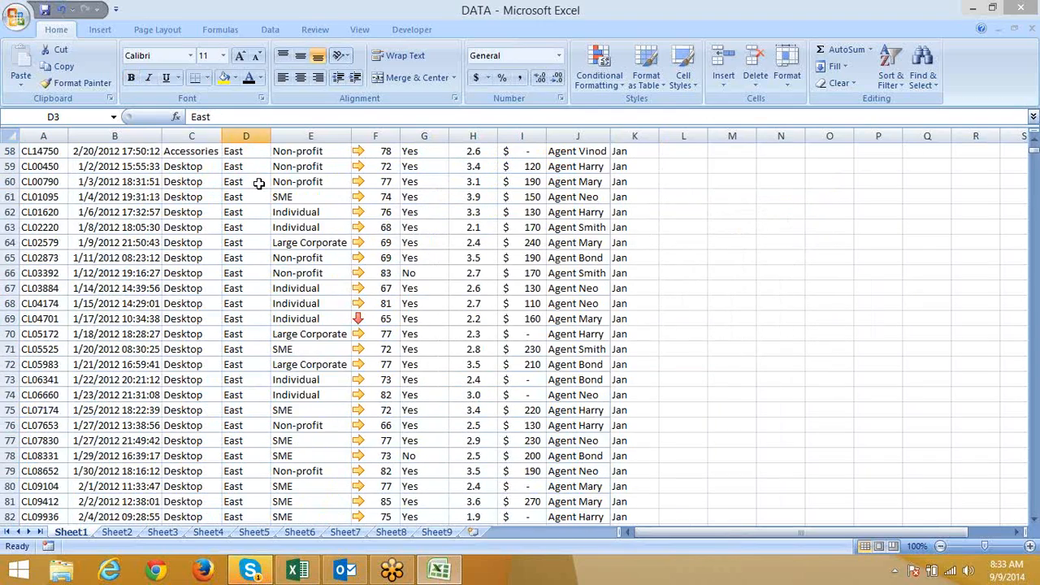
{"action": "scroll", "coordinate": [259, 184], "scroll_direction": "down", "scroll_amount": 20}
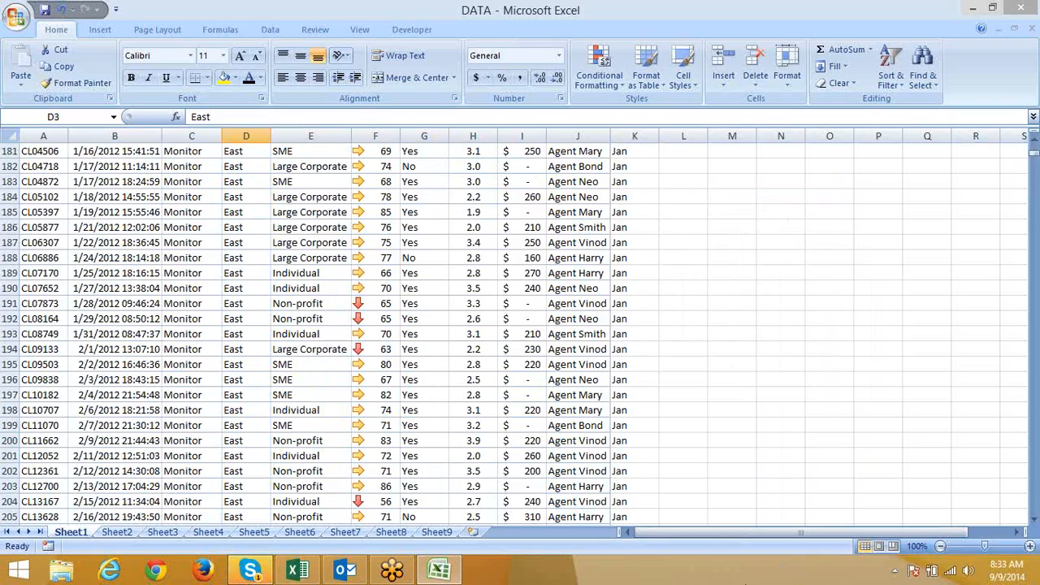
{"action": "scroll", "coordinate": [656, 556], "scroll_direction": "down", "scroll_amount": 20}
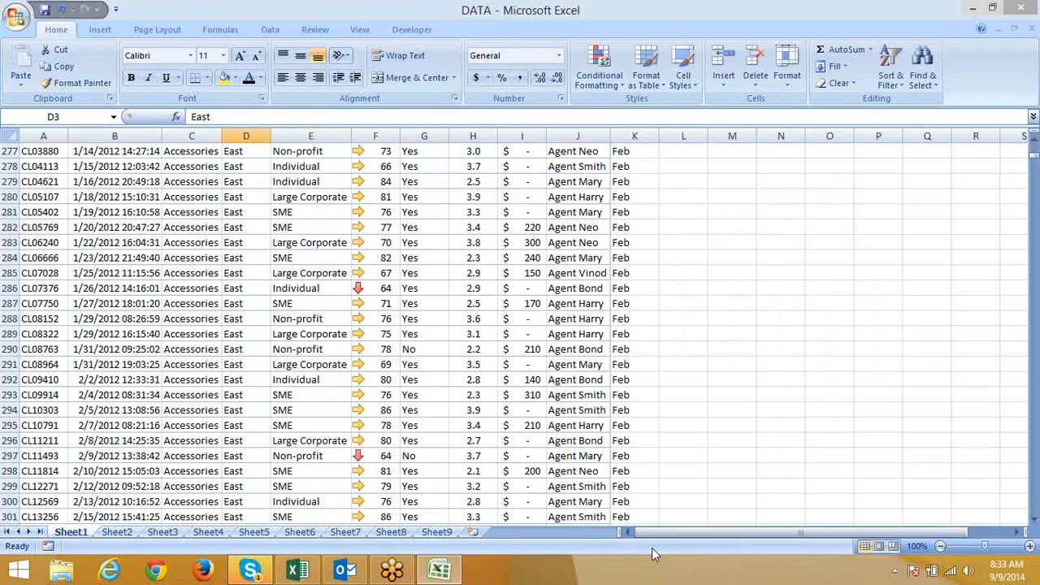
{"action": "scroll", "coordinate": [657, 556], "scroll_direction": "down", "scroll_amount": 20}
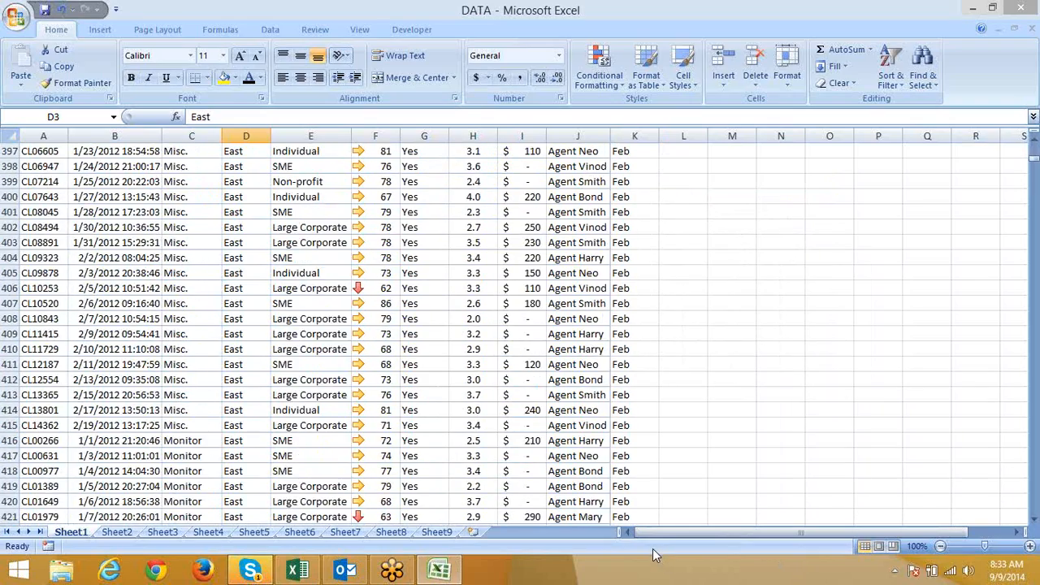
{"action": "scroll", "coordinate": [659, 573], "scroll_direction": "down", "scroll_amount": 20}
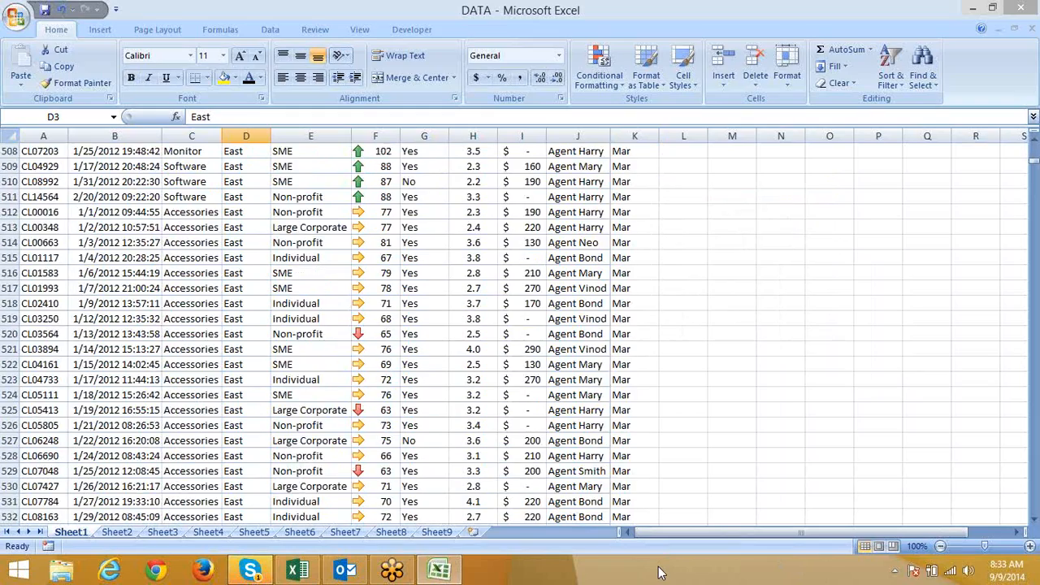
{"action": "scroll", "coordinate": [658, 573], "scroll_direction": "down", "scroll_amount": 20}
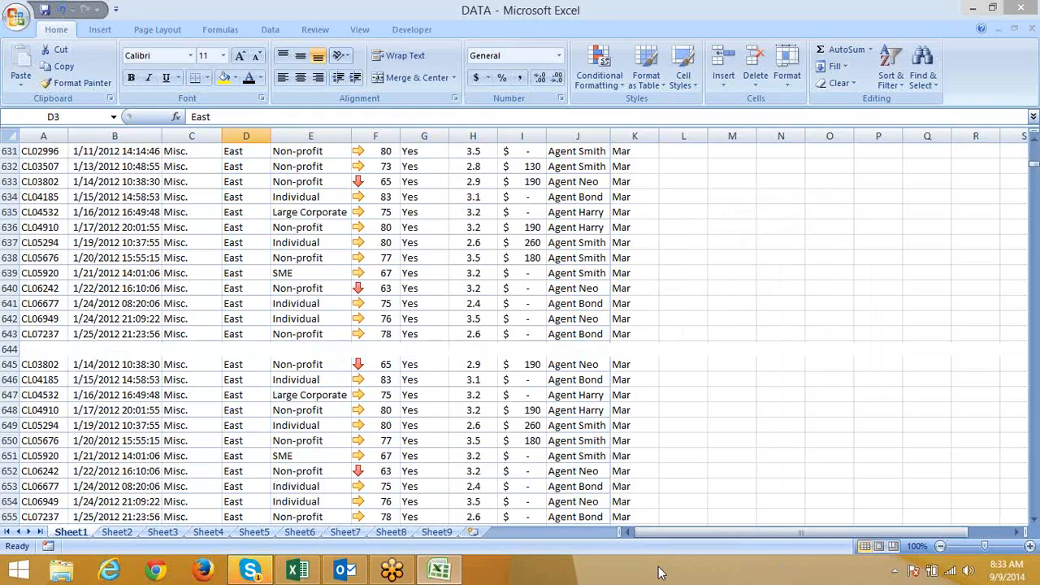
{"action": "scroll", "coordinate": [658, 573], "scroll_direction": "down", "scroll_amount": 20}
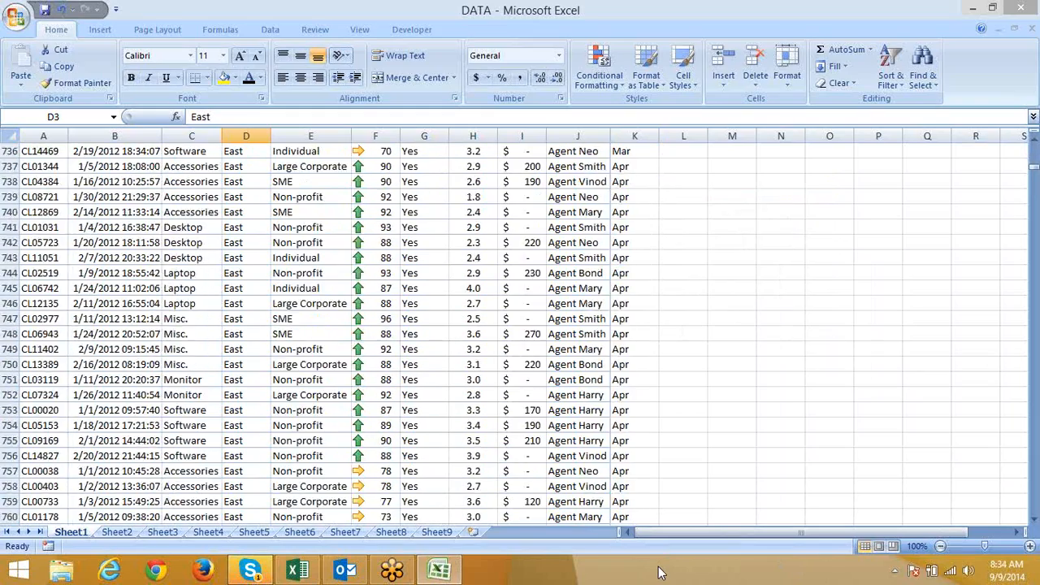
{"action": "scroll", "coordinate": [659, 573], "scroll_direction": "down", "scroll_amount": 19}
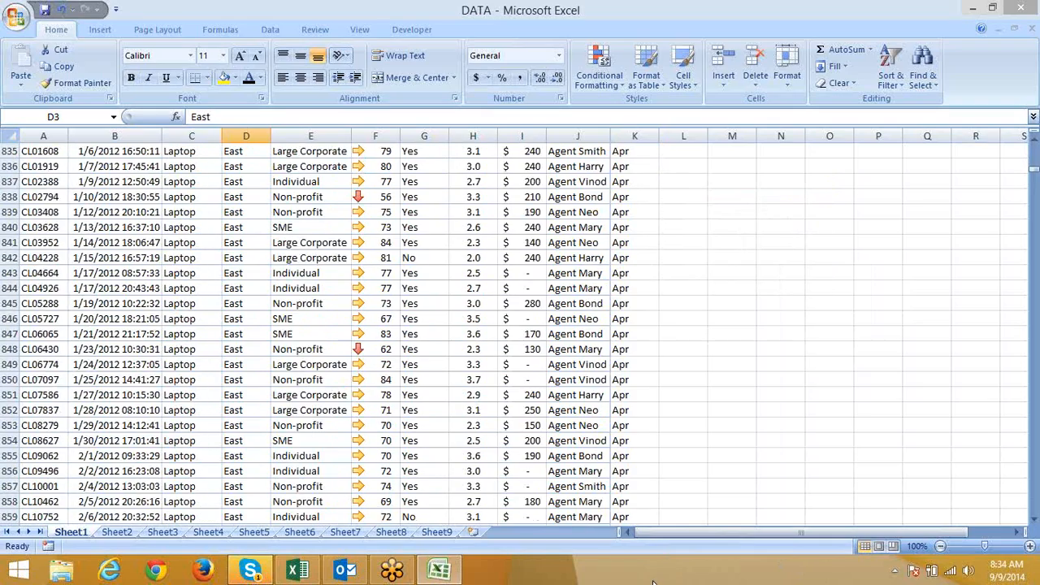
{"action": "scroll", "coordinate": [654, 582], "scroll_direction": "down", "scroll_amount": 20}
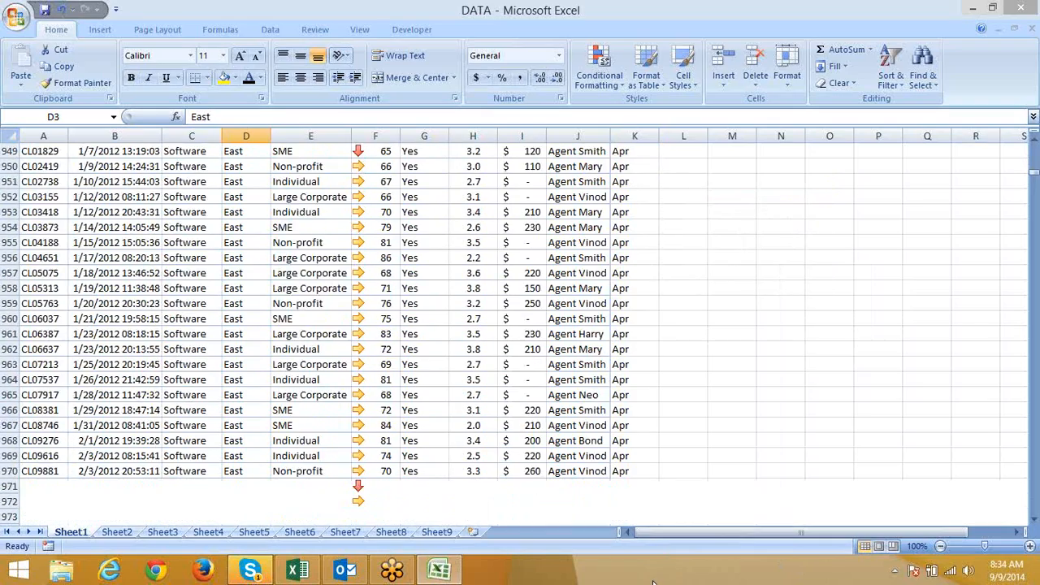
{"action": "scroll", "coordinate": [654, 582], "scroll_direction": "down", "scroll_amount": 20}
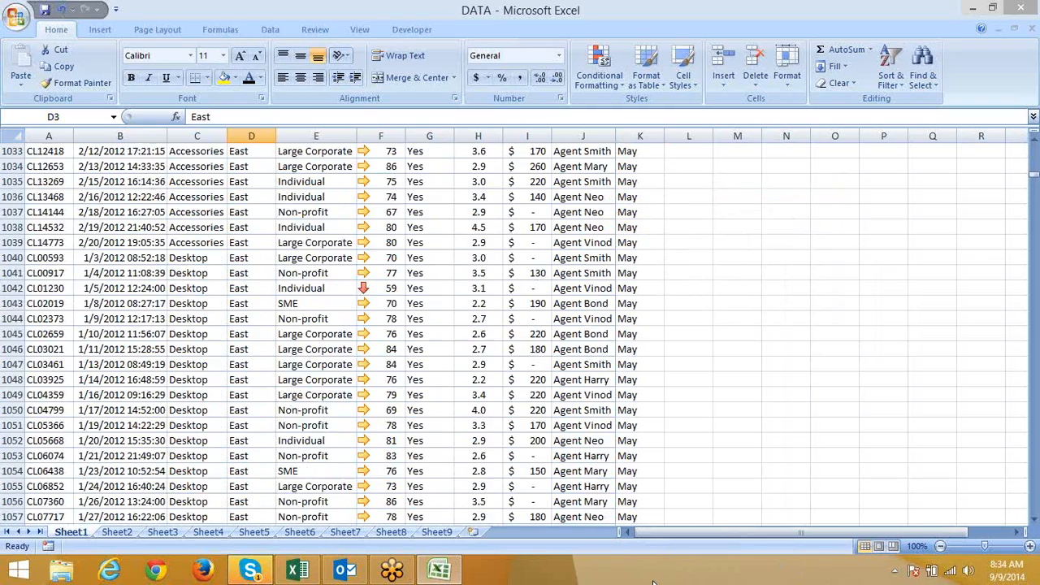
{"action": "scroll", "coordinate": [654, 582], "scroll_direction": "down", "scroll_amount": 20}
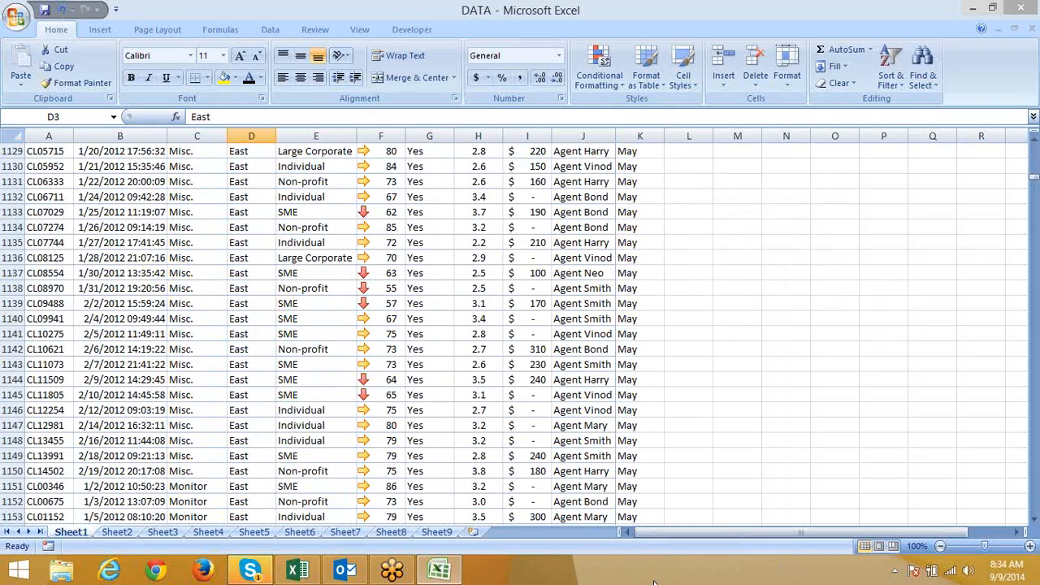
{"action": "scroll", "coordinate": [654, 582], "scroll_direction": "down", "scroll_amount": 20}
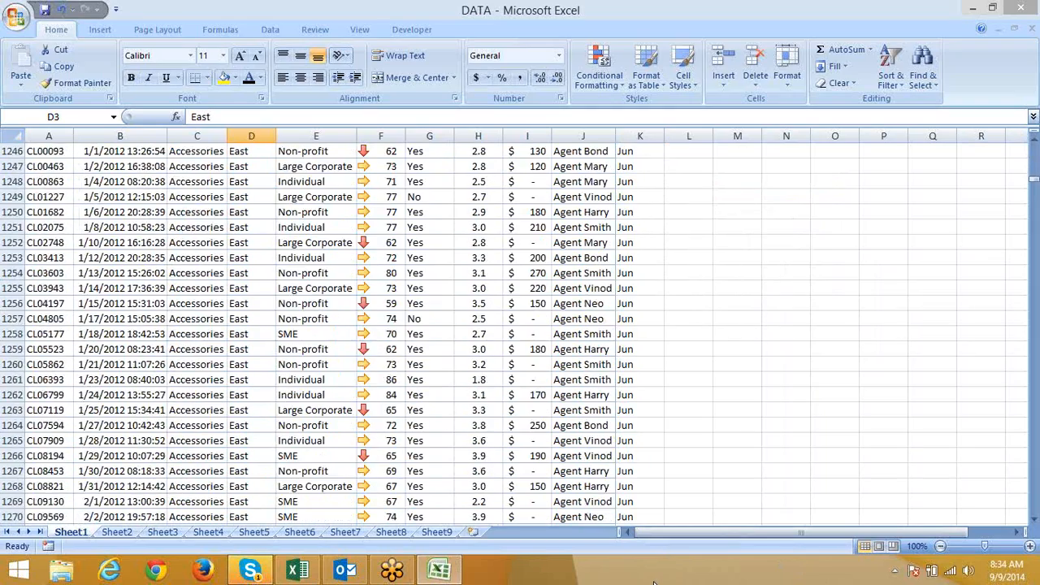
{"action": "scroll", "coordinate": [654, 582], "scroll_direction": "down", "scroll_amount": 16}
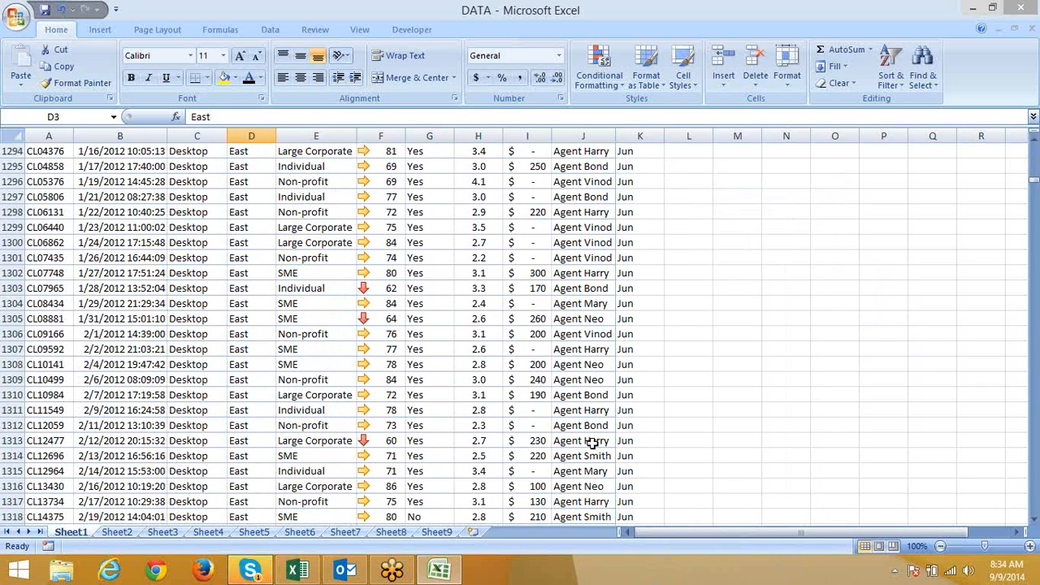
{"action": "left_click", "coordinate": [246, 441]}
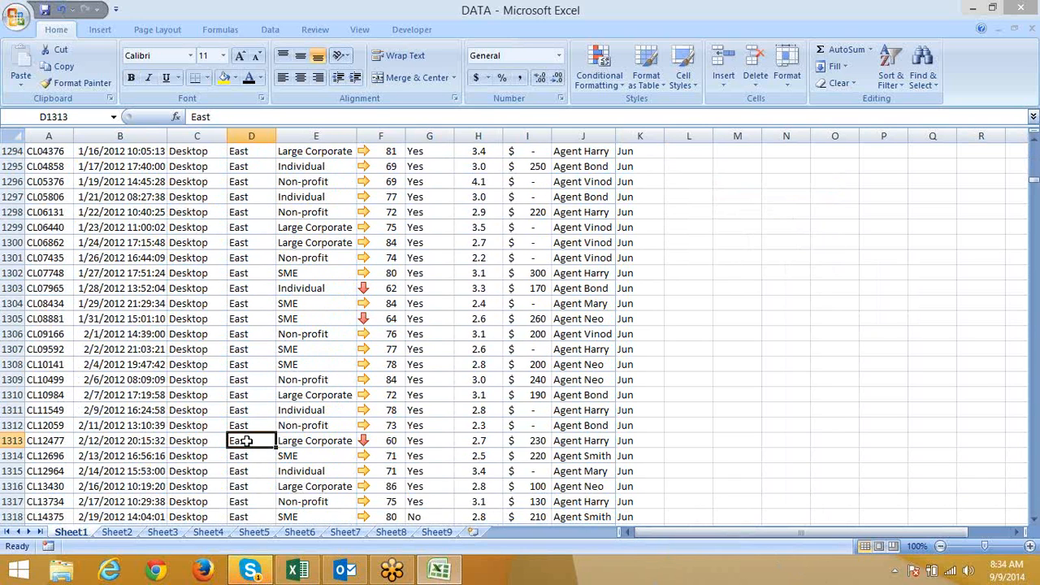
{"action": "key", "text": "Page_Down"}
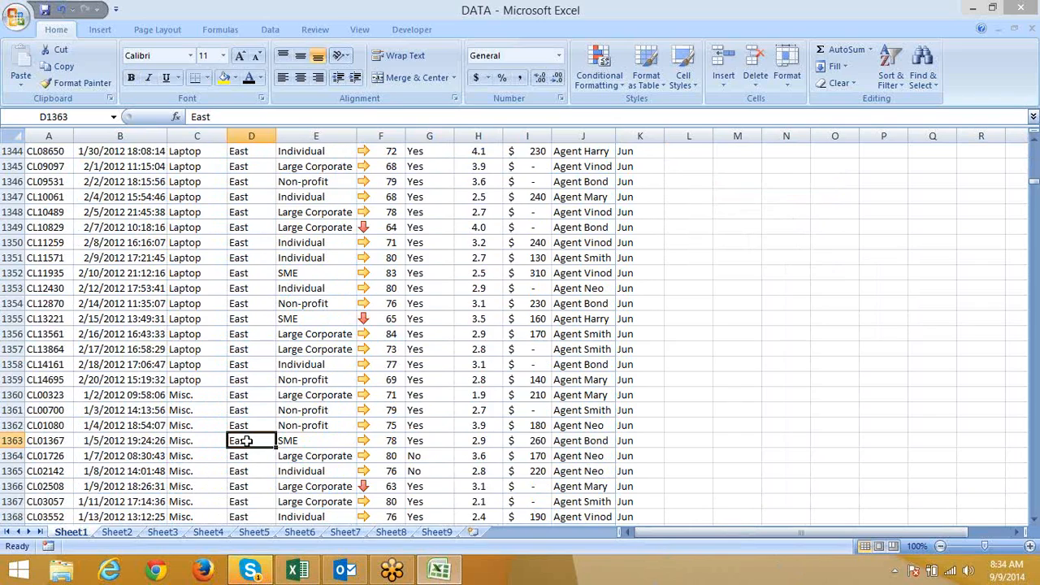
{"action": "key", "text": "Page_Down"}
{"action": "key", "text": "Page_Down"}
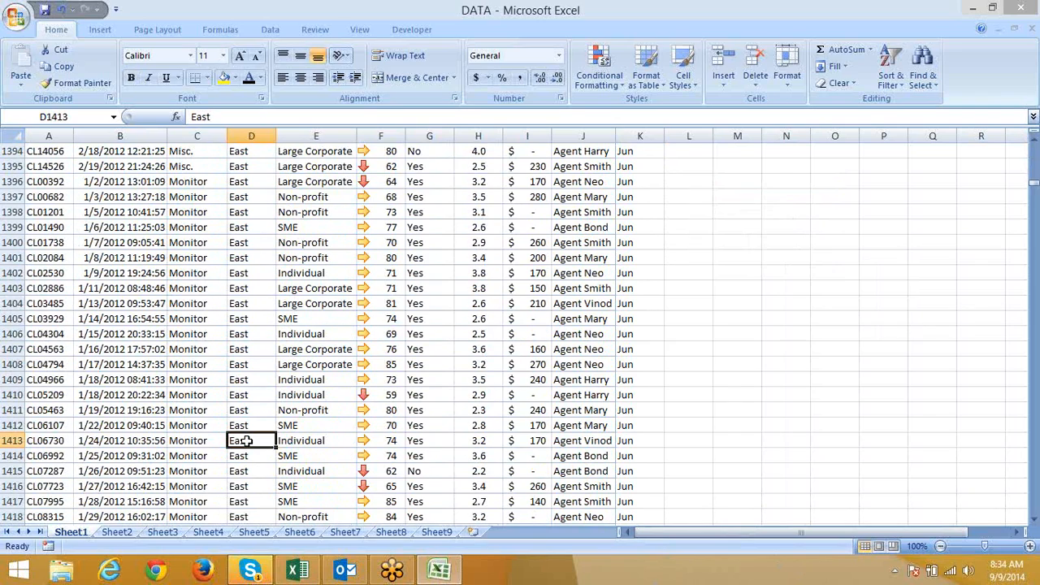
{"action": "key", "text": "Page_Down"}
{"action": "key", "text": "Page_Down"}
{"action": "key", "text": "Page_Down"}
{"action": "key", "text": "Page_Down"}
{"action": "key", "text": "Page_Down"}
{"action": "key", "text": "Page_Down"}
{"action": "key", "text": "Page_Down"}
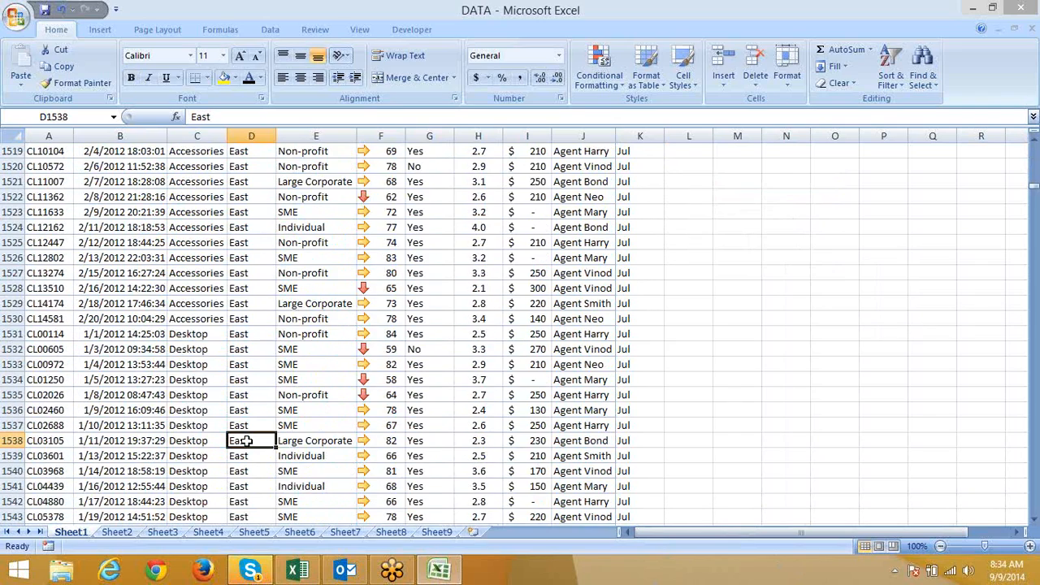
{"action": "key", "text": "Page_Down"}
{"action": "key", "text": "Page_Down"}
{"action": "key", "text": "Page_Down"}
{"action": "key", "text": "Page_Down"}
{"action": "key", "text": "Page_Down"}
{"action": "key", "text": "Page_Down"}
{"action": "key", "text": "Page_Down"}
{"action": "key", "text": "Page_Down"}
{"action": "key", "text": "Page_Down"}
{"action": "key", "text": "Page_Down"}
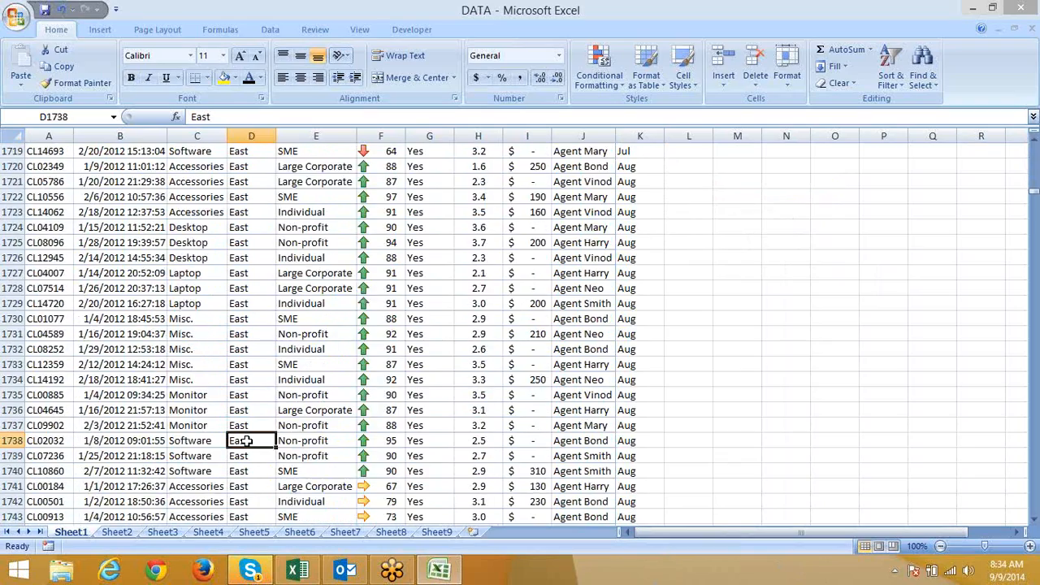
{"action": "key", "text": "Page_Down"}
{"action": "key", "text": "Page_Down"}
{"action": "key", "text": "Page_Down"}
{"action": "key", "text": "Page_Down"}
{"action": "key", "text": "Page_Down"}
{"action": "key", "text": "Page_Down"}
{"action": "key", "text": "Page_Down"}
{"action": "key", "text": "Page_Down"}
{"action": "key", "text": "Page_Down"}
{"action": "key", "text": "Page_Down"}
{"action": "key", "text": "Page_Down"}
{"action": "key", "text": "Page_Down"}
{"action": "key", "text": "Page_Down"}
{"action": "key", "text": "Page_Down"}
{"action": "key", "text": "Page_Down"}
{"action": "key", "text": "Page_Down"}
{"action": "key", "text": "Page_Down"}
{"action": "key", "text": "Page_Down"}
{"action": "key", "text": "Page_Down"}
{"action": "key", "text": "Page_Down"}
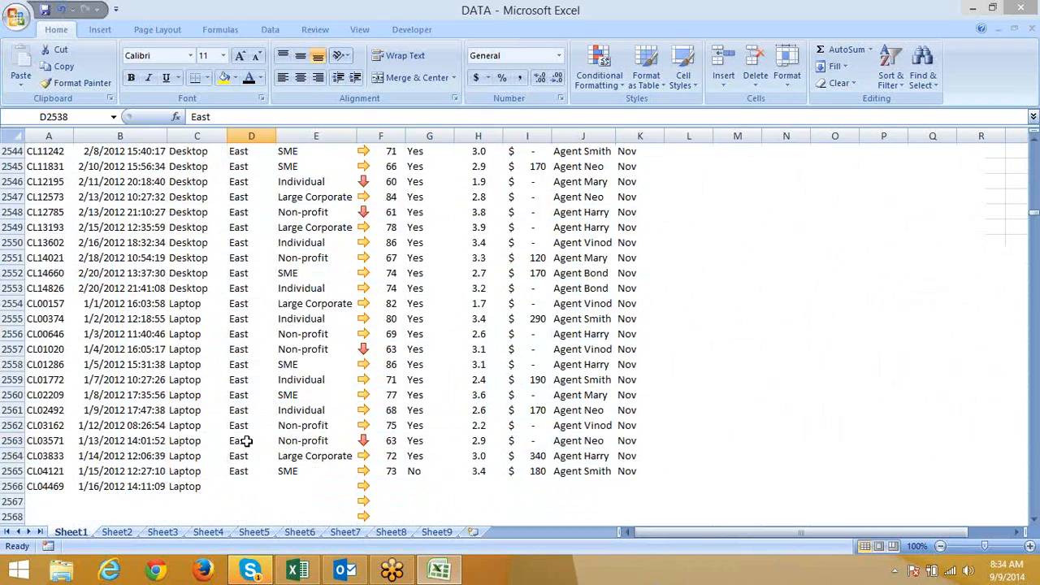
Examine the Region column where the East, EAST and Mid-west entries meet, and return to the Region header.
{"action": "key", "text": "Page_Down"}
{"action": "key", "text": "Page_Down"}
{"action": "key", "text": "Page_Down"}
{"action": "key", "text": "Page_Down"}
{"action": "key", "text": "Page_Down"}
{"action": "key", "text": "Page_Down"}
{"action": "key", "text": "Page_Down"}
{"action": "key", "text": "Page_Down"}
{"action": "key", "text": "Page_Down"}
{"action": "key", "text": "Page_Down"}
{"action": "key", "text": "Page_Down"}
{"action": "key", "text": "Page_Down"}
{"action": "key", "text": "Page_Down"}
{"action": "key", "text": "Page_Down"}
{"action": "key", "text": "Page_Down"}
{"action": "key", "text": "Page_Down"}
{"action": "key", "text": "Page_Down"}
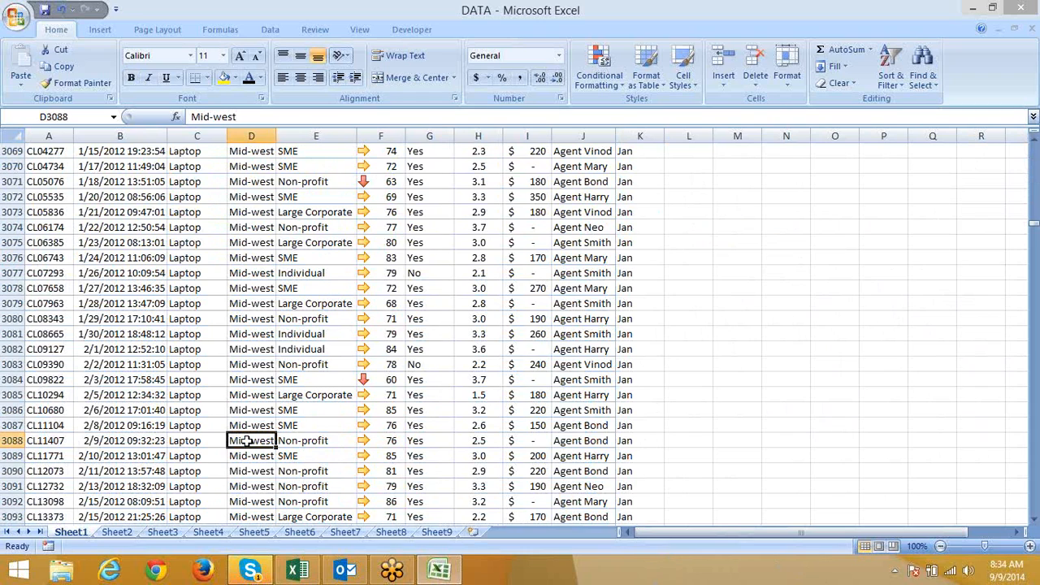
{"action": "key", "text": "Page_Up"}
{"action": "key", "text": "Page_Up"}
{"action": "key", "text": "Page_Up"}
{"action": "key", "text": "Page_Up"}
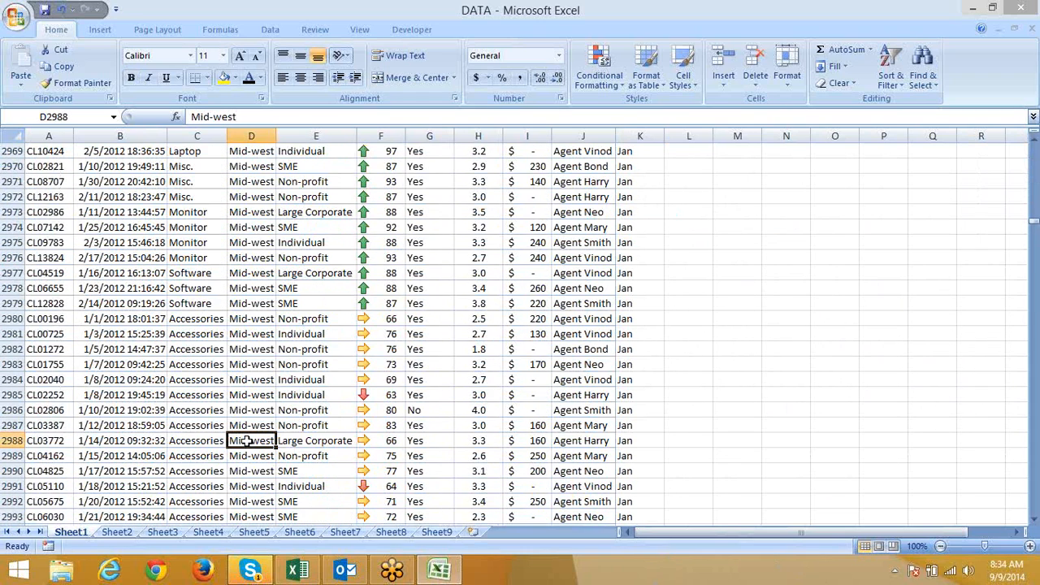
{"action": "key", "text": "Page_Up"}
{"action": "key", "text": "Up"}
{"action": "key", "text": "Up"}
{"action": "key", "text": "Up"}
{"action": "key", "text": "Up"}
{"action": "key", "text": "Up"}
{"action": "key", "text": "Up"}
{"action": "key", "text": "Up"}
{"action": "key", "text": "Up"}
{"action": "key", "text": "Up"}
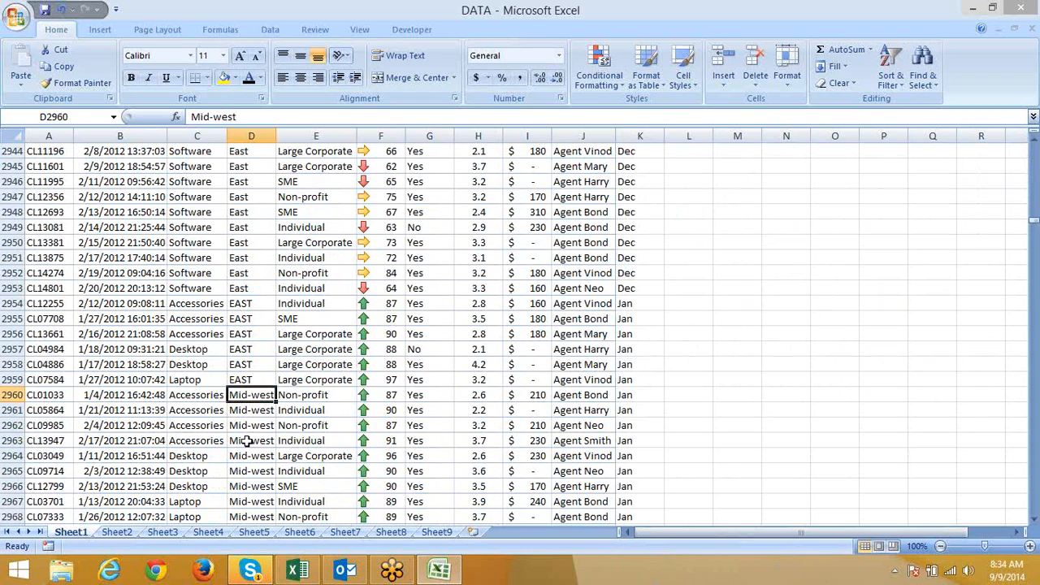
{"action": "key", "text": "Down"}
{"action": "key", "text": "Down"}
{"action": "key", "text": "Down"}
{"action": "key", "text": "Down"}
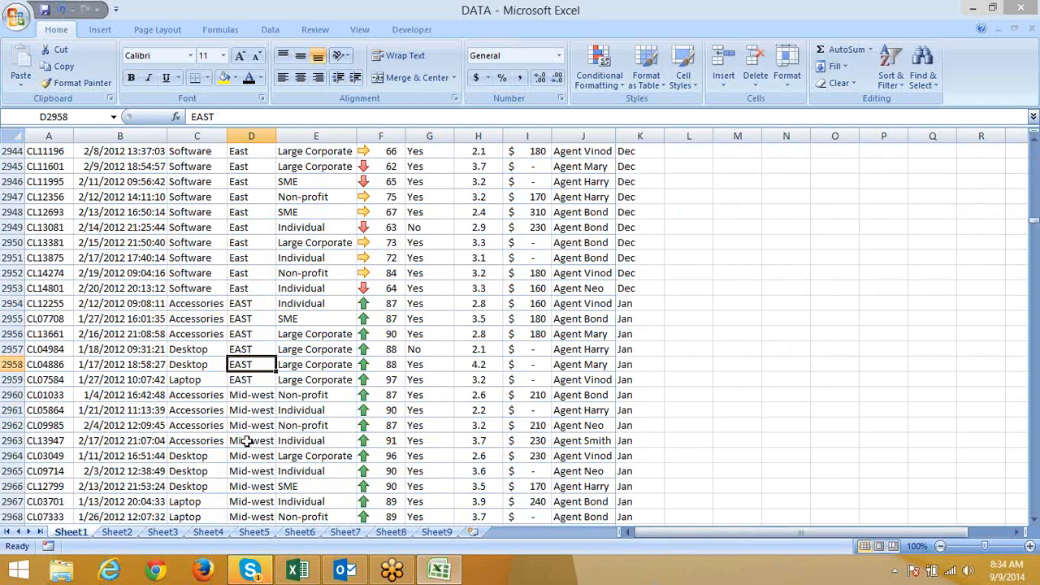
{"action": "key", "text": "ctrl+Up"}
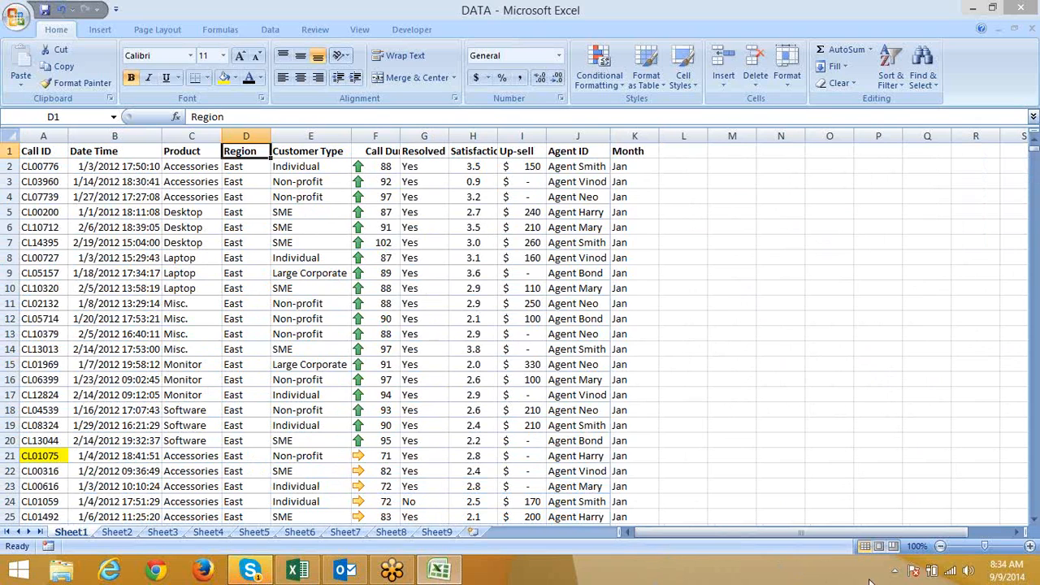
Add a new worksheet and enter the row labels Month in A1 and Sales in A2.
{"action": "left_click", "coordinate": [473, 532]}
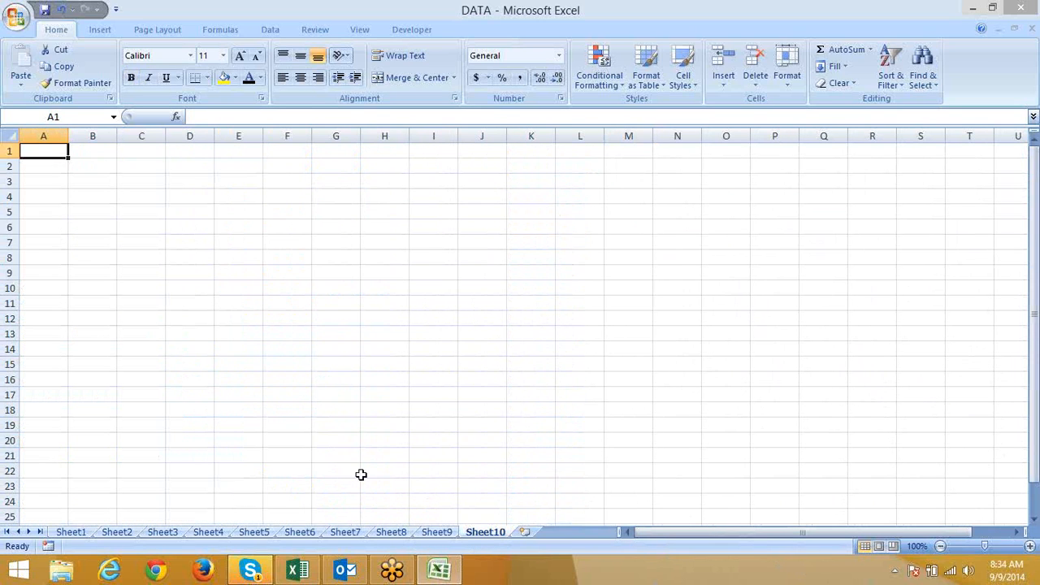
{"action": "type", "text": "Month"}
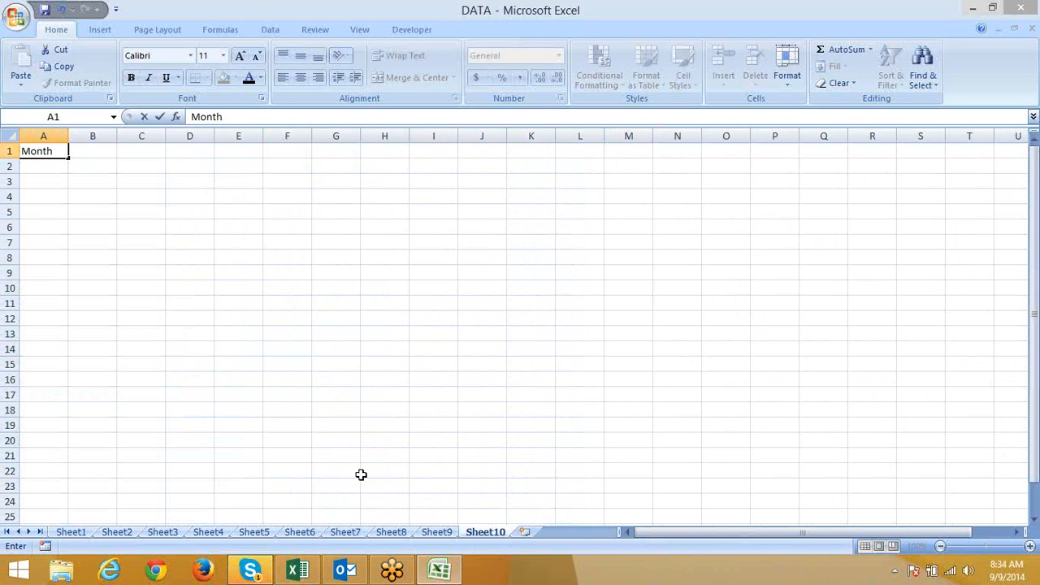
{"action": "key", "text": "Return"}
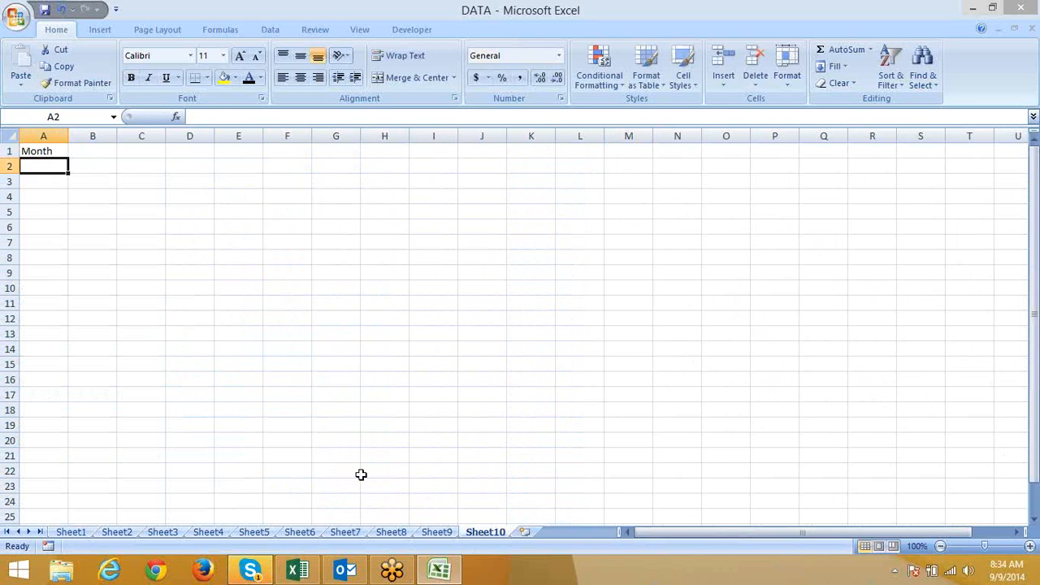
{"action": "type", "text": "Sales"}
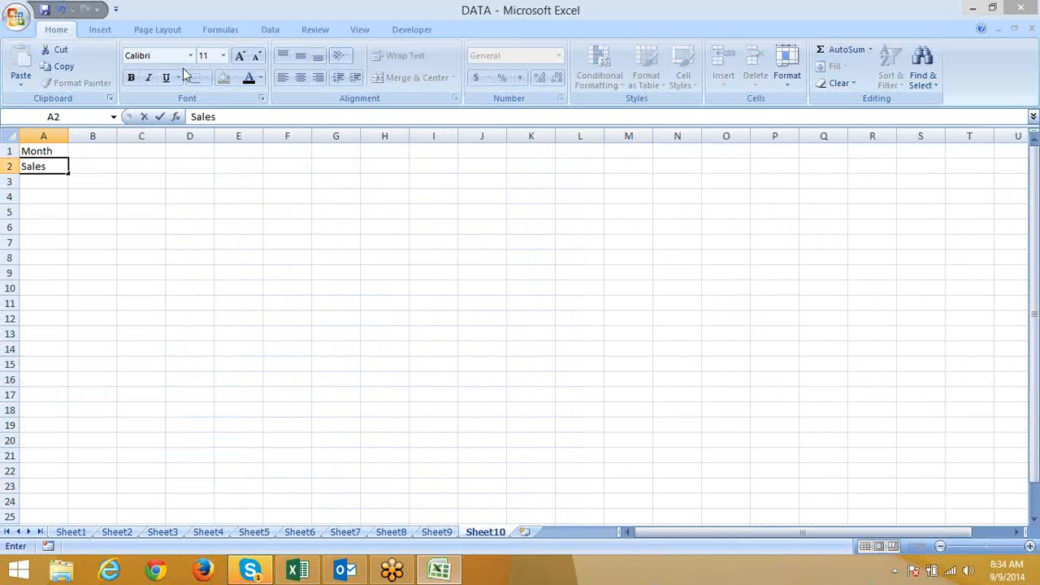
Enter Jan in B1 and fill the month series across row 1 through Aug in I1.
{"action": "left_click", "coordinate": [102, 156]}
{"action": "type", "text": "Jan"}
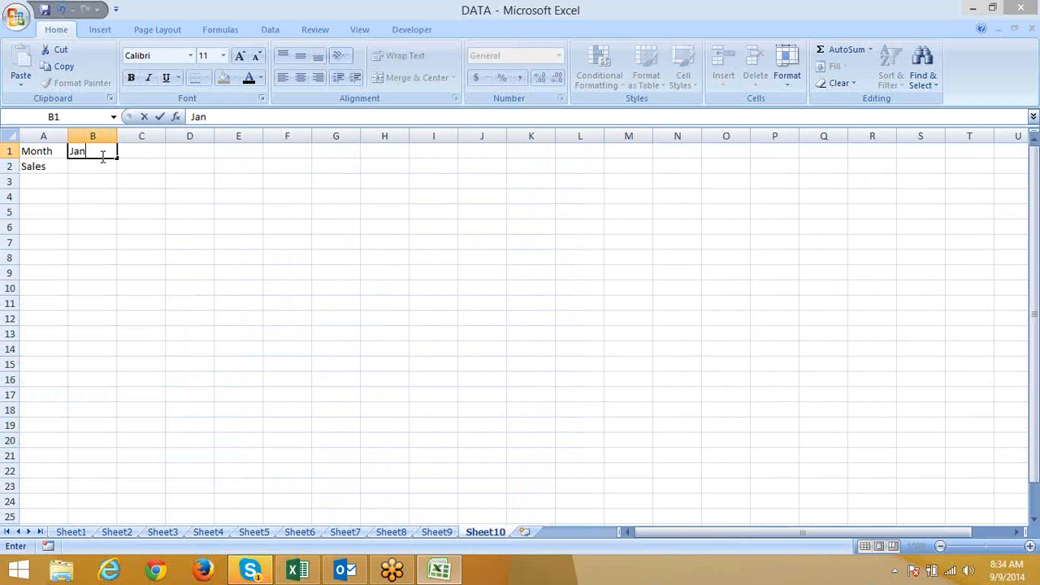
{"action": "left_click", "coordinate": [101, 193]}
{"action": "left_click", "coordinate": [93, 151]}
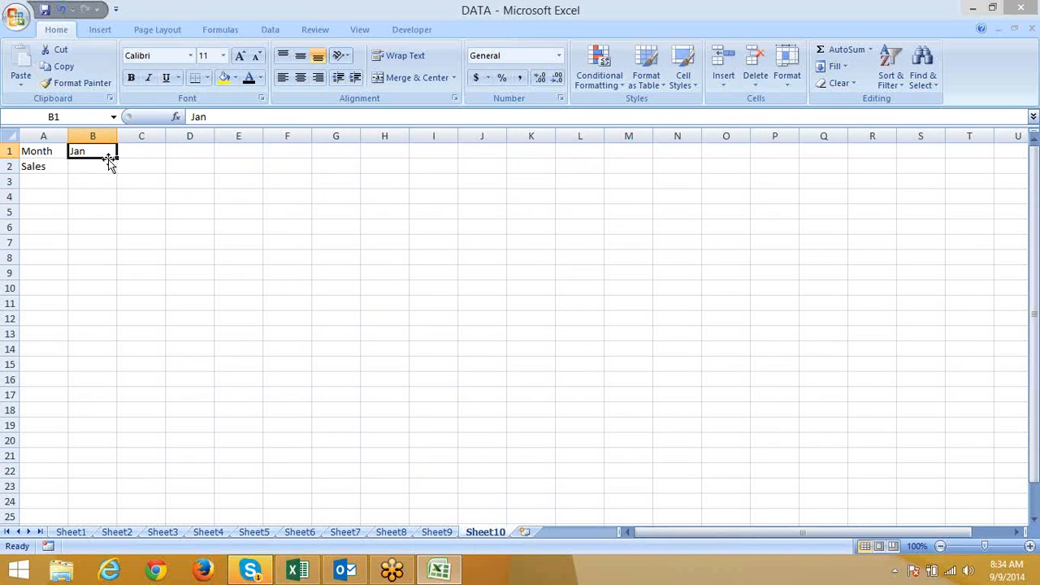
{"action": "left_click_drag", "start_coordinate": [117, 157], "coordinate": [482, 156]}
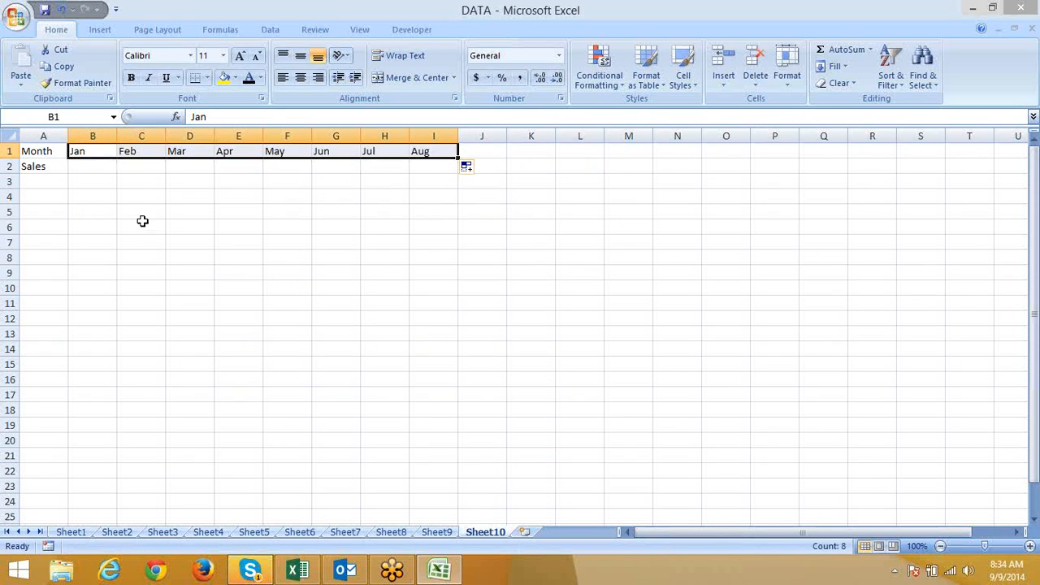
Enter the Sales figures 12, 34, 56, 67, 7, 87, 89 and 76 for Jan through Aug in row 2.
{"action": "left_click", "coordinate": [99, 171]}
{"action": "type", "text": "12"}
{"action": "left_click", "coordinate": [157, 167]}
{"action": "type", "text": "34"}
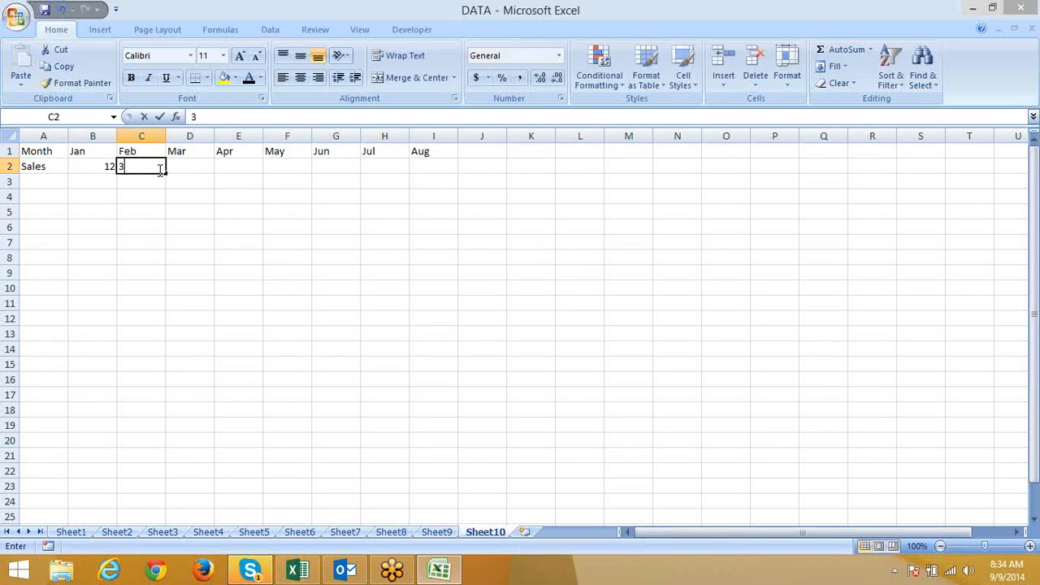
{"action": "left_click", "coordinate": [206, 165]}
{"action": "type", "text": "56"}
{"action": "left_click", "coordinate": [271, 170]}
{"action": "type", "text": "7"}
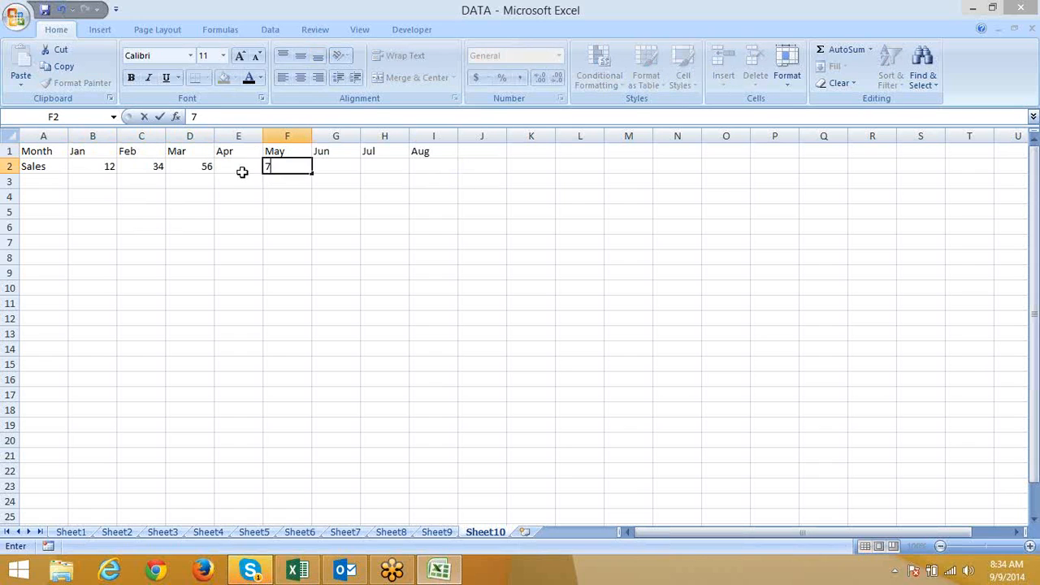
{"action": "left_click", "coordinate": [240, 169]}
{"action": "type", "text": "67"}
{"action": "left_click", "coordinate": [338, 166]}
{"action": "type", "text": "87"}
{"action": "left_click", "coordinate": [377, 166]}
{"action": "type", "text": "89"}
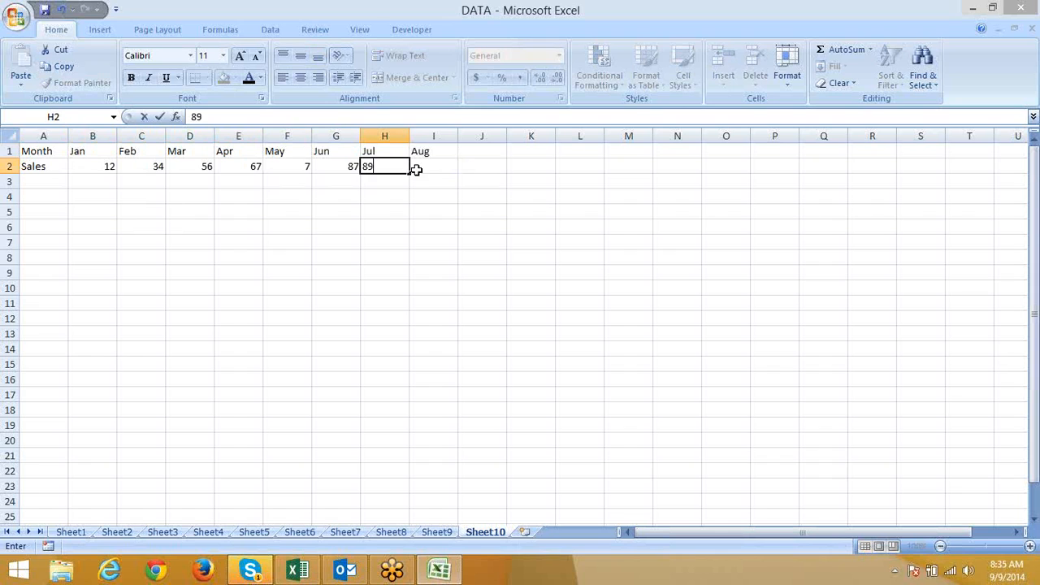
{"action": "left_click", "coordinate": [419, 167]}
{"action": "type", "text": "76"}
{"action": "key", "text": "Return"}
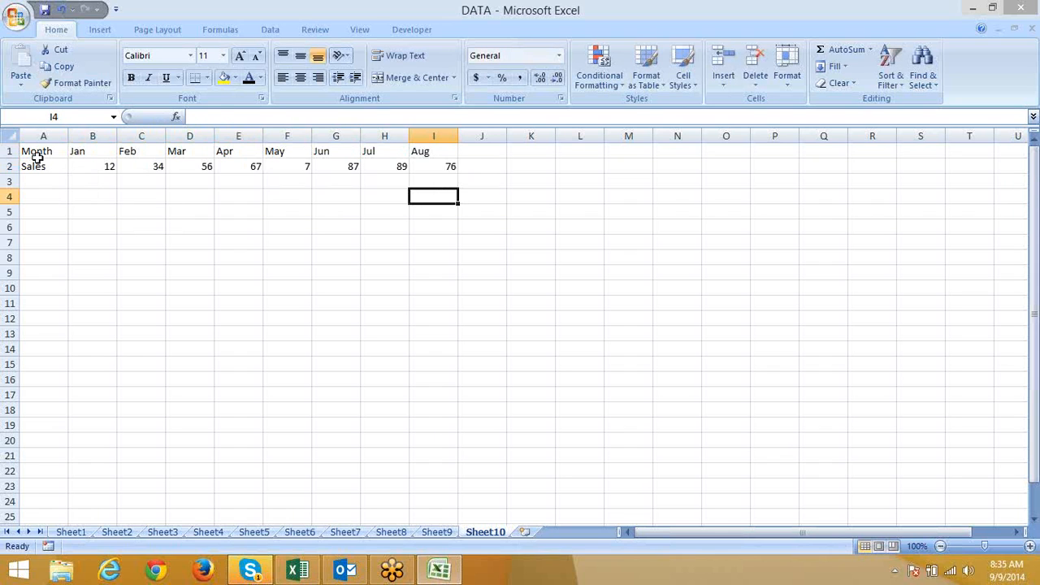
Open a custom sort for the range B1:I2 and set its orientation to sort left to right.
{"action": "left_click", "coordinate": [38, 156]}
{"action": "left_click_drag", "start_coordinate": [89, 152], "coordinate": [449, 169]}
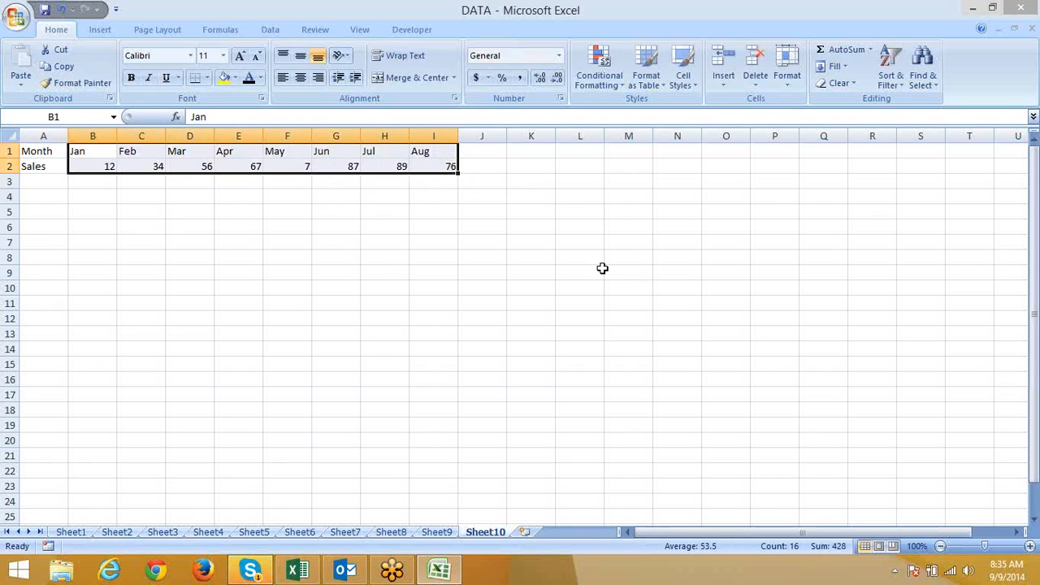
{"action": "left_click", "coordinate": [890, 69]}
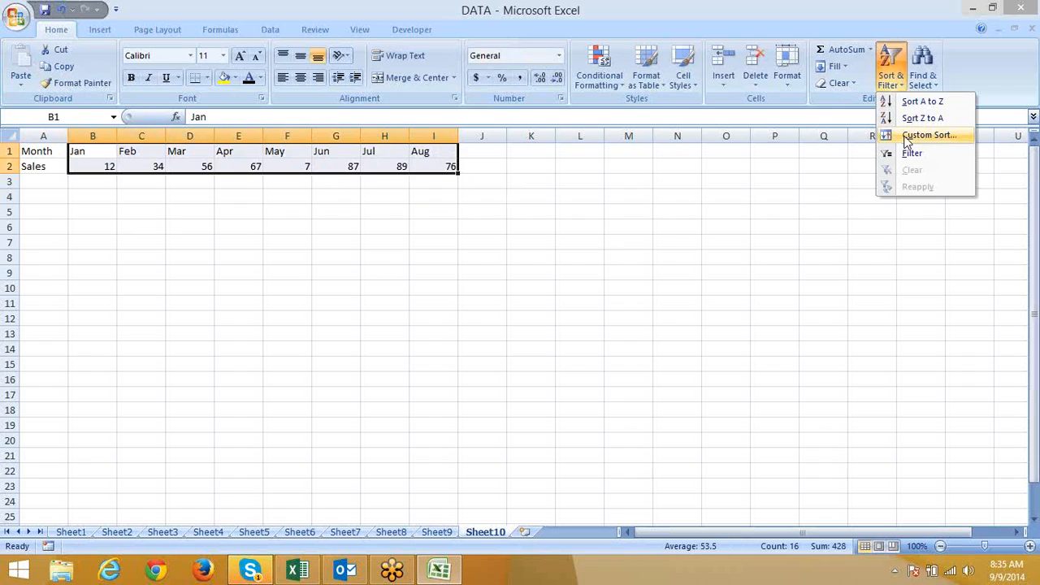
{"action": "left_click", "coordinate": [907, 136]}
{"action": "left_click", "coordinate": [491, 252]}
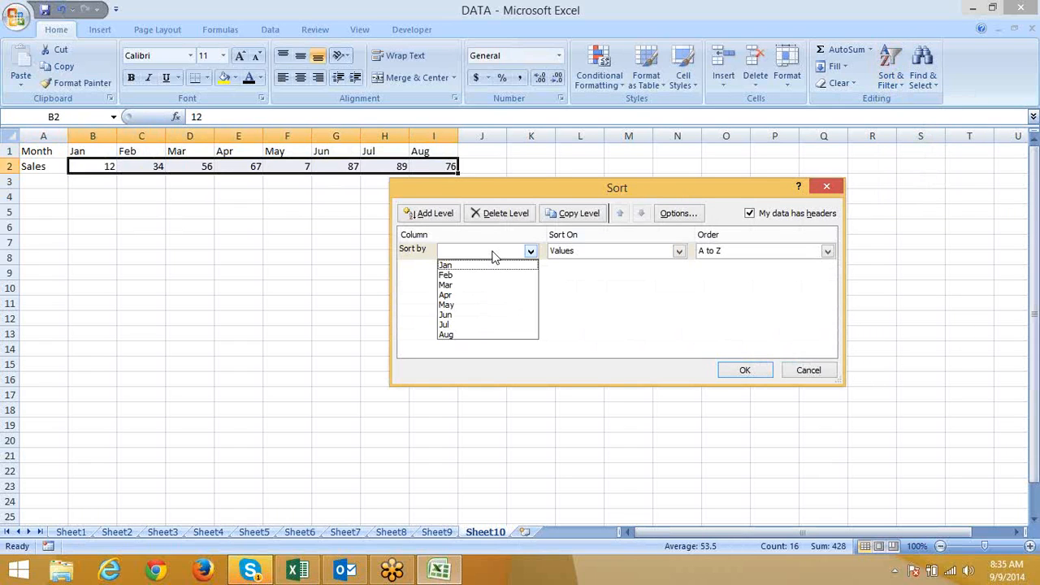
{"action": "left_click", "coordinate": [494, 254]}
{"action": "left_click", "coordinate": [683, 214]}
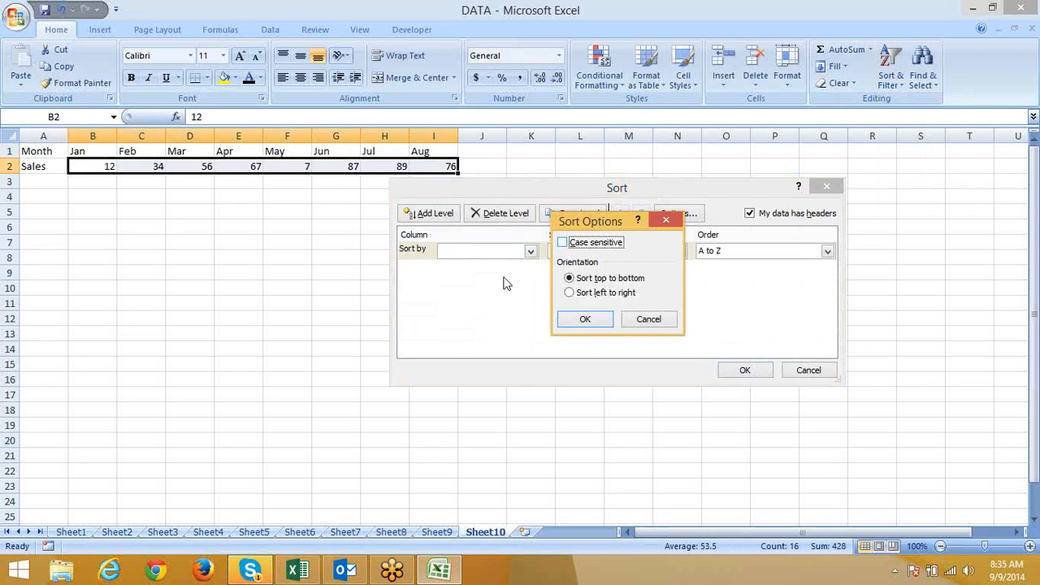
{"action": "left_click", "coordinate": [592, 294]}
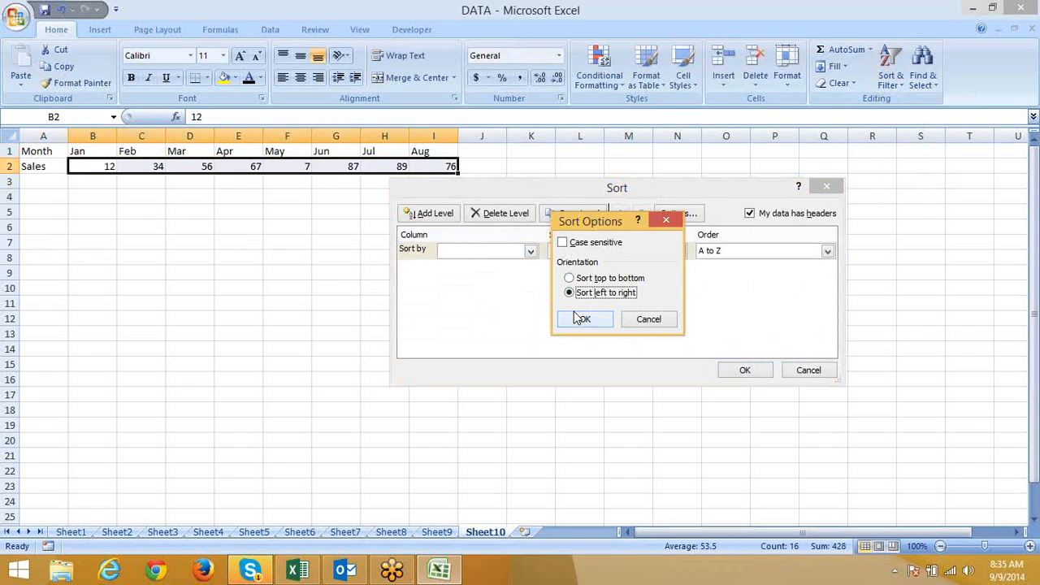
{"action": "left_click", "coordinate": [592, 322]}
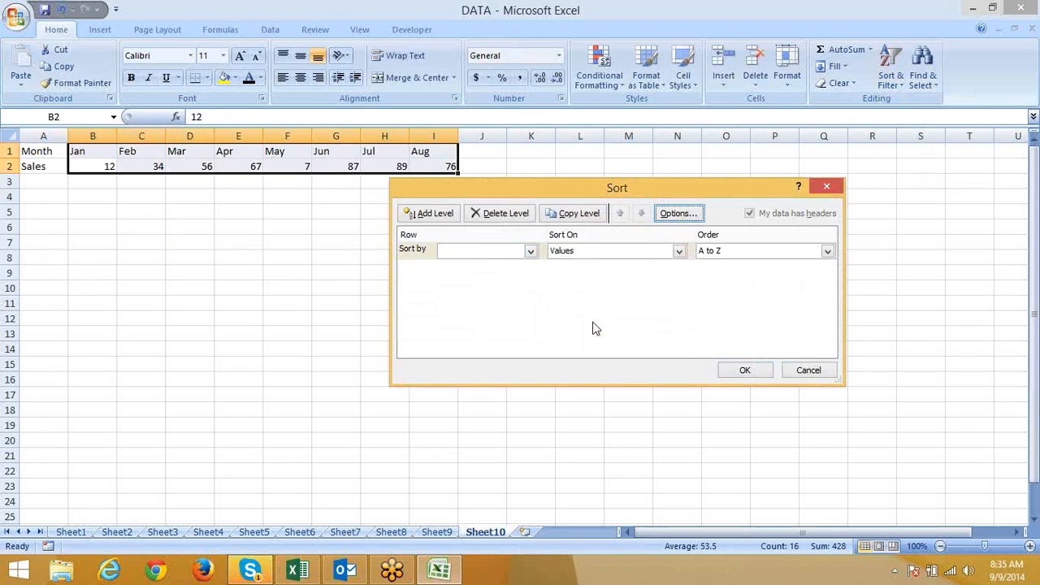
Sort the month columns by the Row 2 values from smallest to largest.
{"action": "left_click", "coordinate": [490, 254]}
{"action": "left_click", "coordinate": [486, 276]}
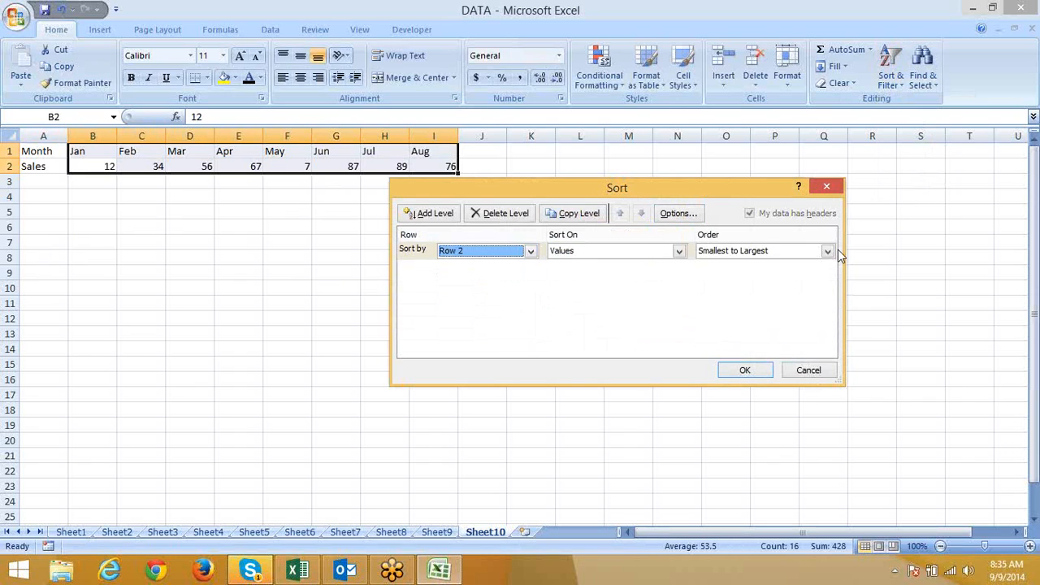
{"action": "left_click", "coordinate": [748, 369]}
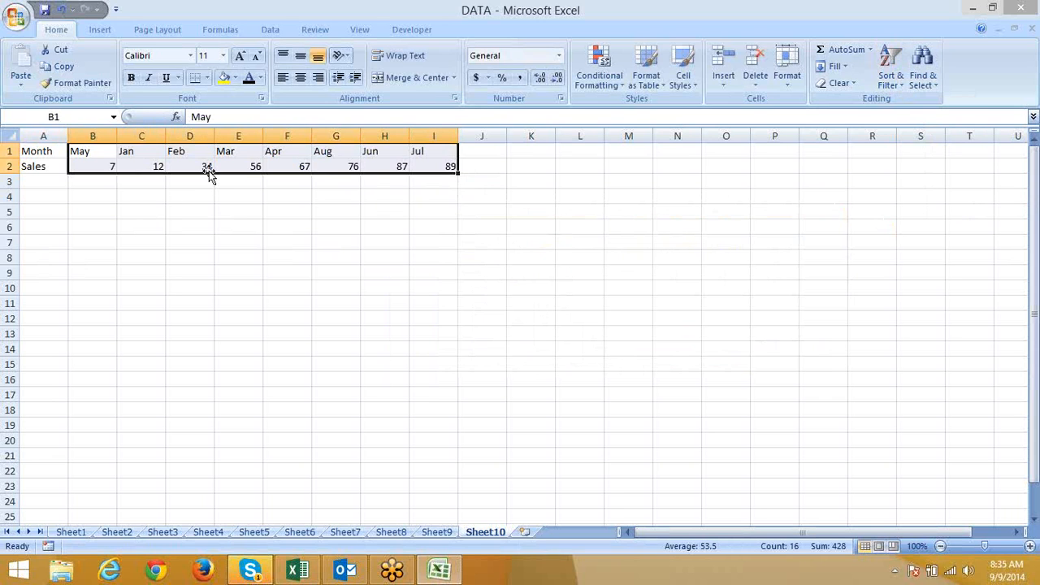
Return to Sheet1 and turn on filtering for the call data from header cell A1.
{"action": "left_click", "coordinate": [81, 533]}
{"action": "left_click", "coordinate": [153, 246]}
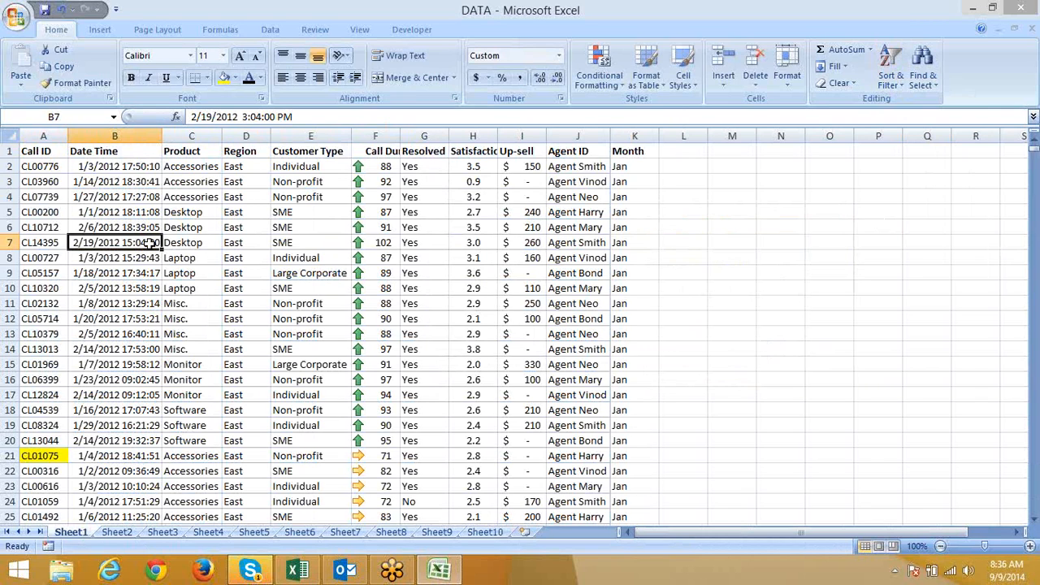
{"action": "left_click", "coordinate": [26, 156]}
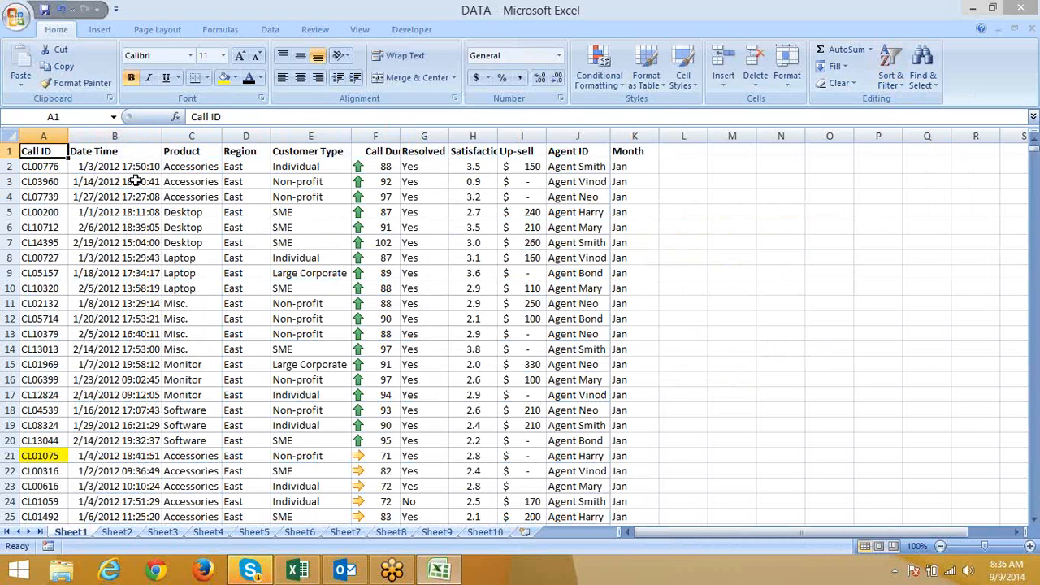
{"action": "left_click", "coordinate": [200, 168]}
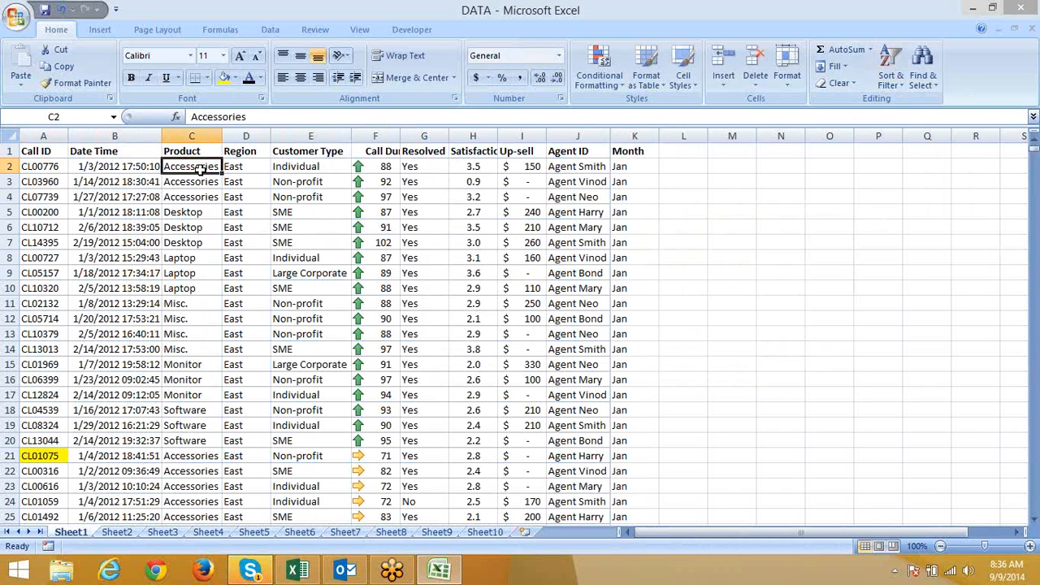
{"action": "left_click", "coordinate": [199, 160]}
{"action": "left_click", "coordinate": [196, 182]}
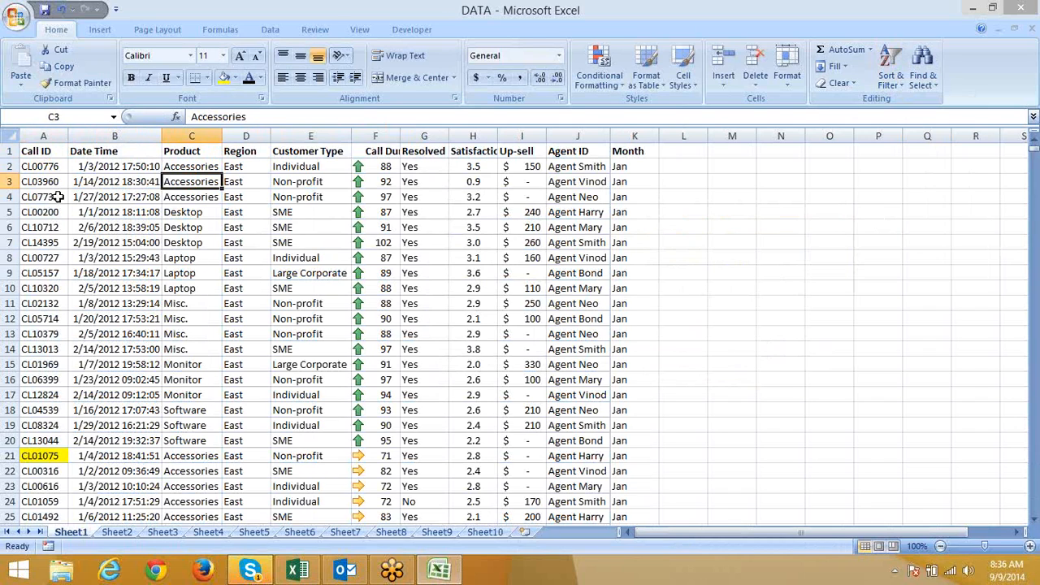
{"action": "left_click", "coordinate": [63, 154]}
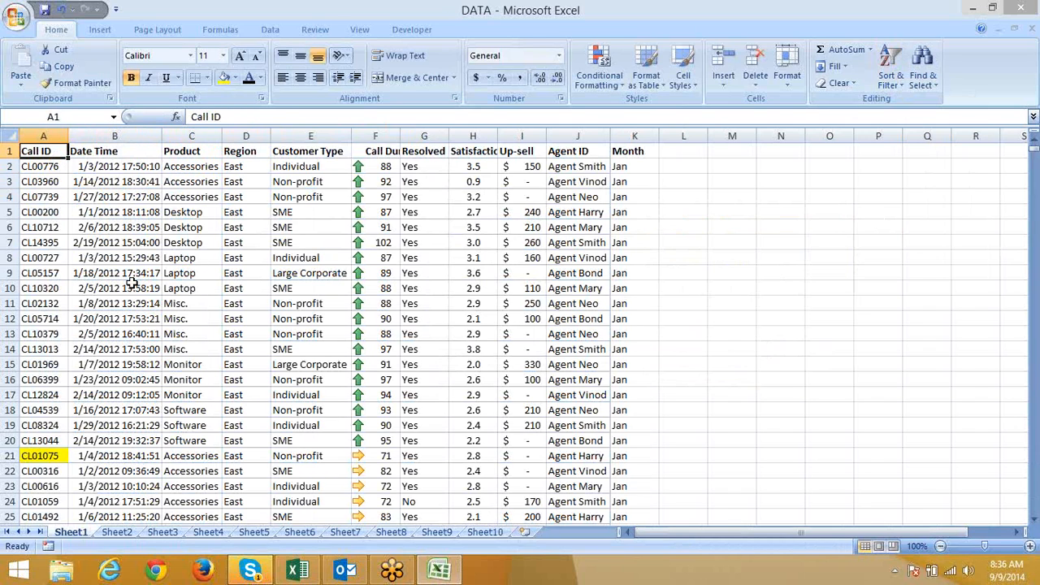
{"action": "left_click", "coordinate": [888, 85]}
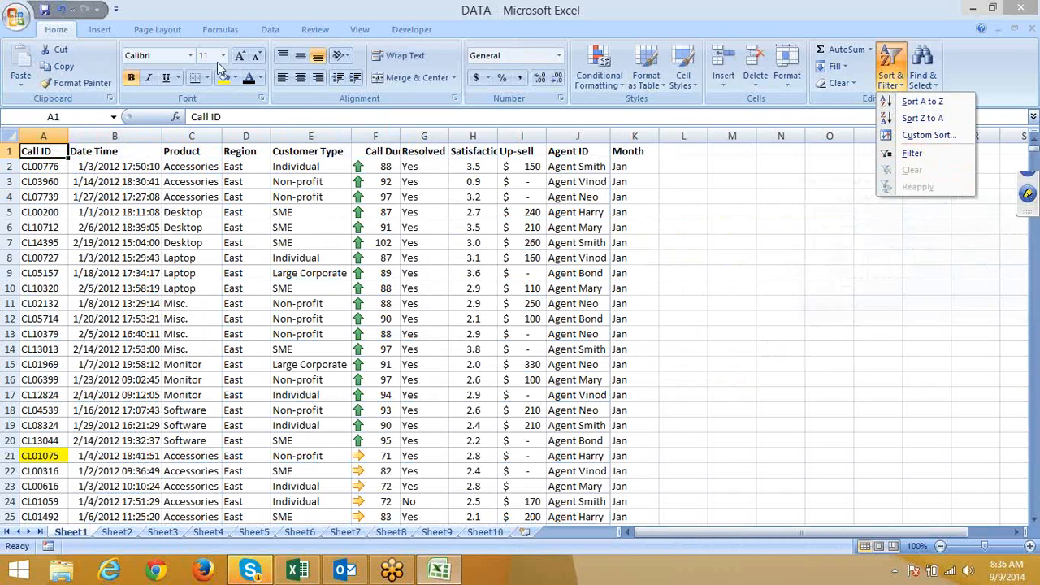
{"action": "left_click", "coordinate": [267, 29]}
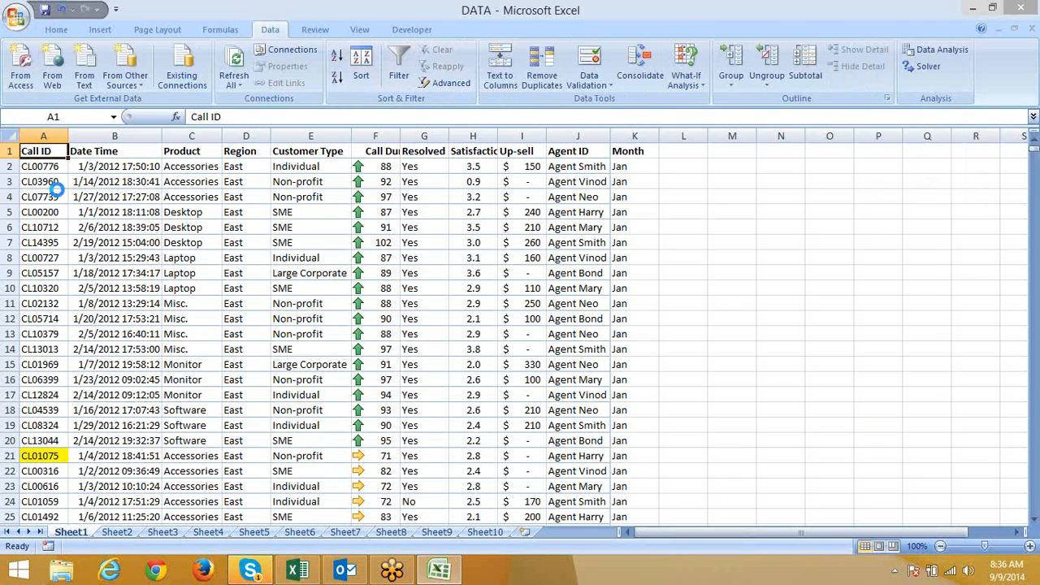
{"action": "key", "text": "ctrl+shift+l"}
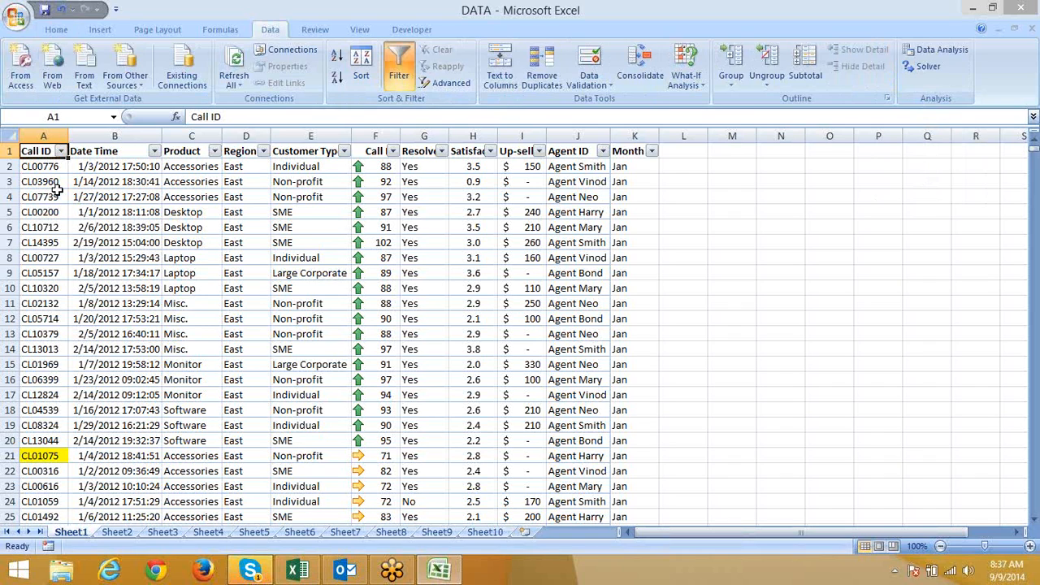
Filter the Region column to show only the East entries.
{"action": "left_click", "coordinate": [263, 151]}
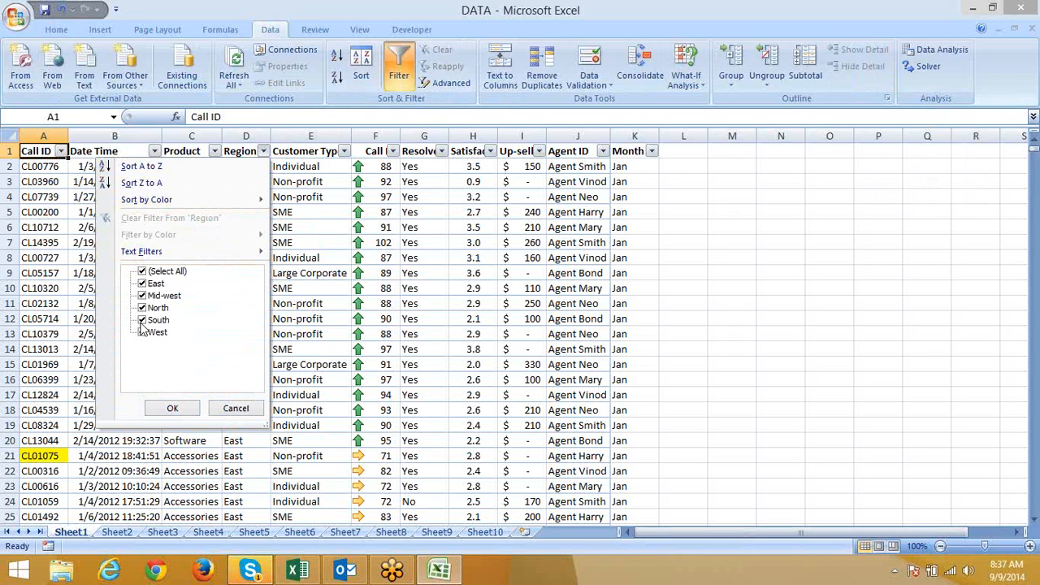
{"action": "left_click", "coordinate": [142, 271]}
{"action": "left_click", "coordinate": [142, 283]}
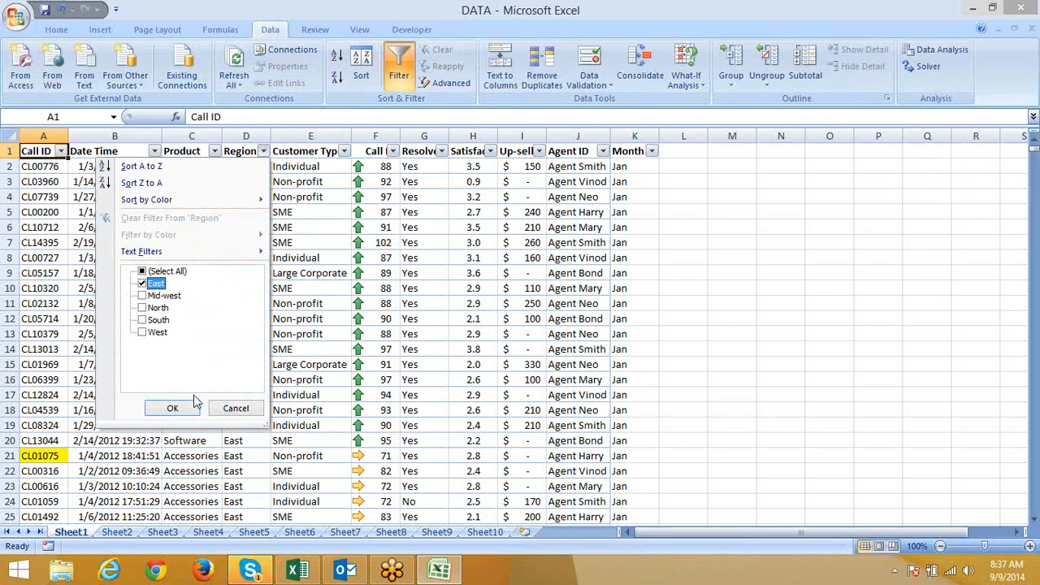
{"action": "left_click", "coordinate": [172, 408]}
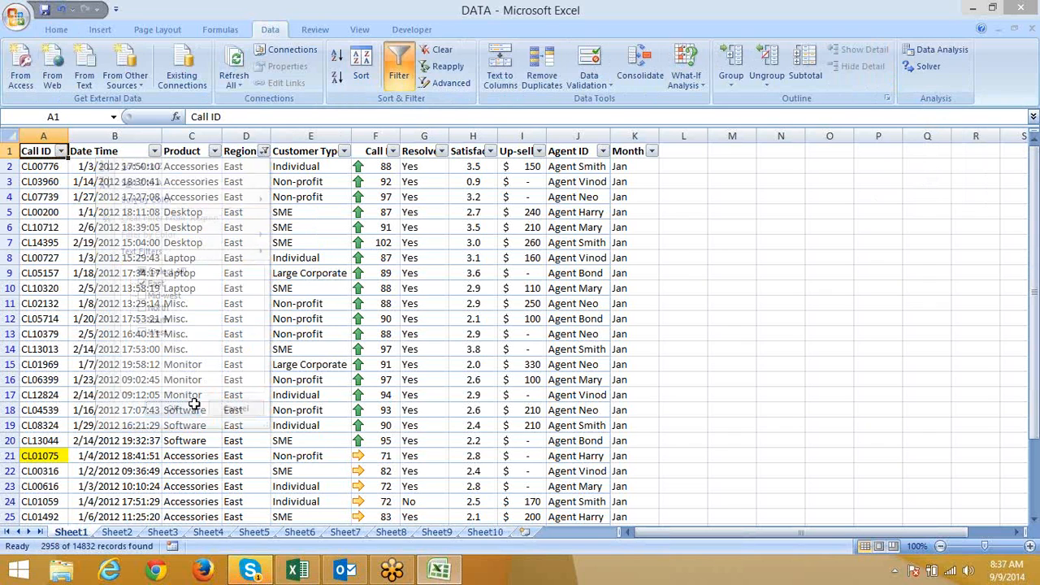
Examine the comparison operators in the Region column's custom text filter, then close it without changes.
{"action": "left_click", "coordinate": [264, 151]}
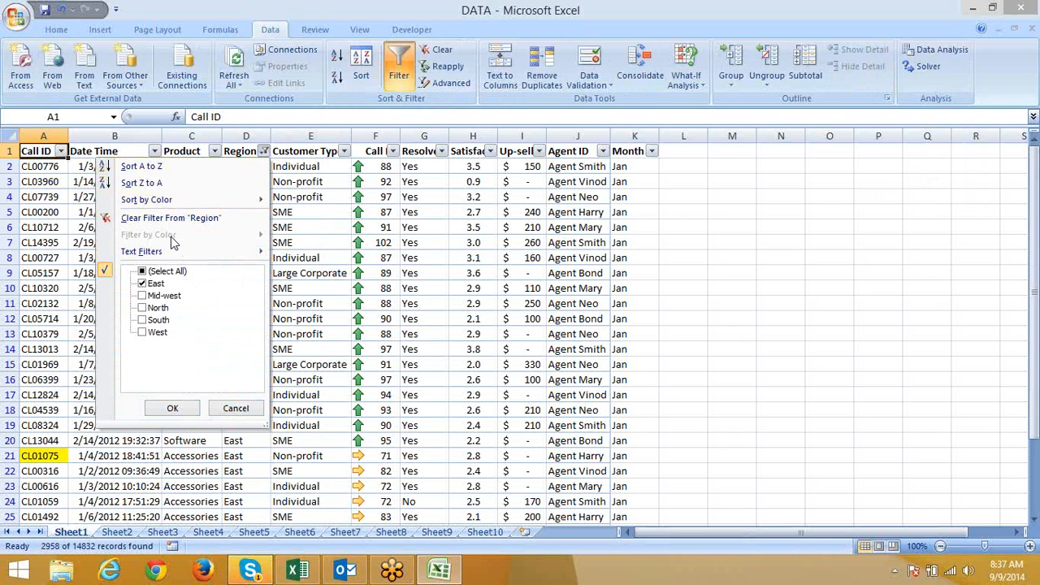
{"action": "mouse_move", "coordinate": [187, 251]}
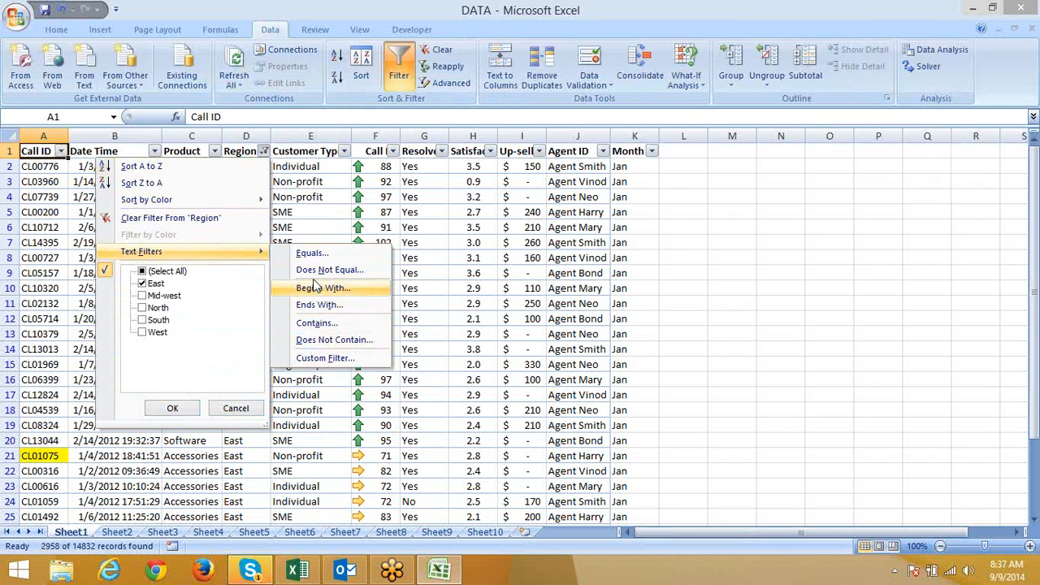
{"action": "left_click", "coordinate": [332, 357]}
{"action": "left_click", "coordinate": [524, 250]}
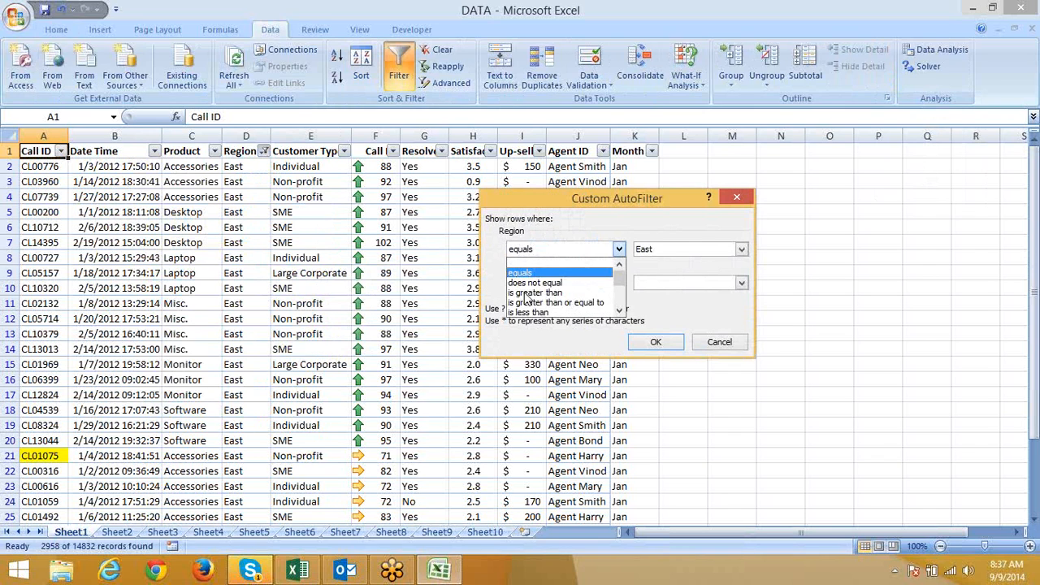
{"action": "left_click", "coordinate": [566, 212]}
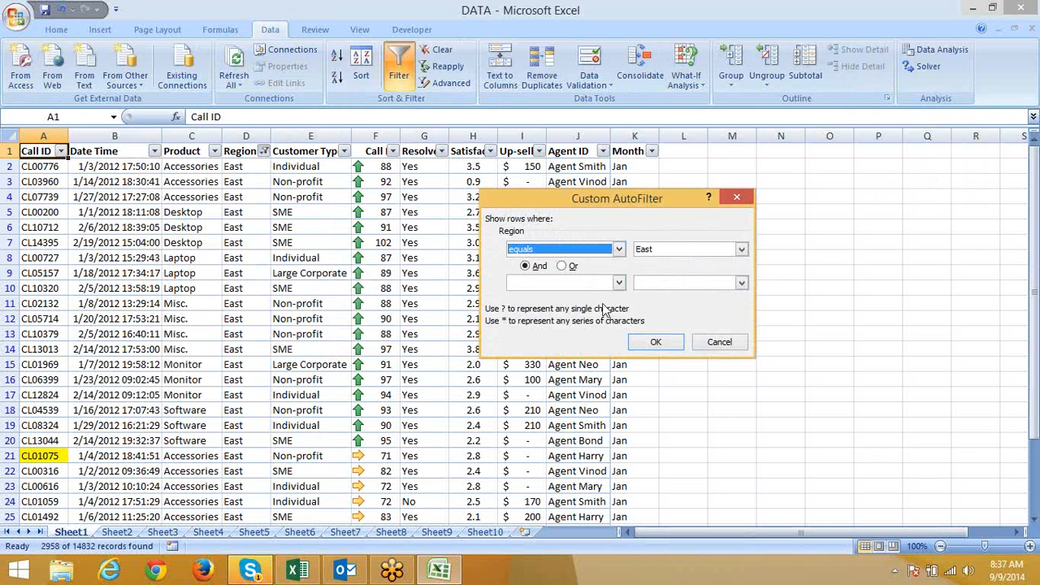
{"action": "left_click", "coordinate": [719, 342]}
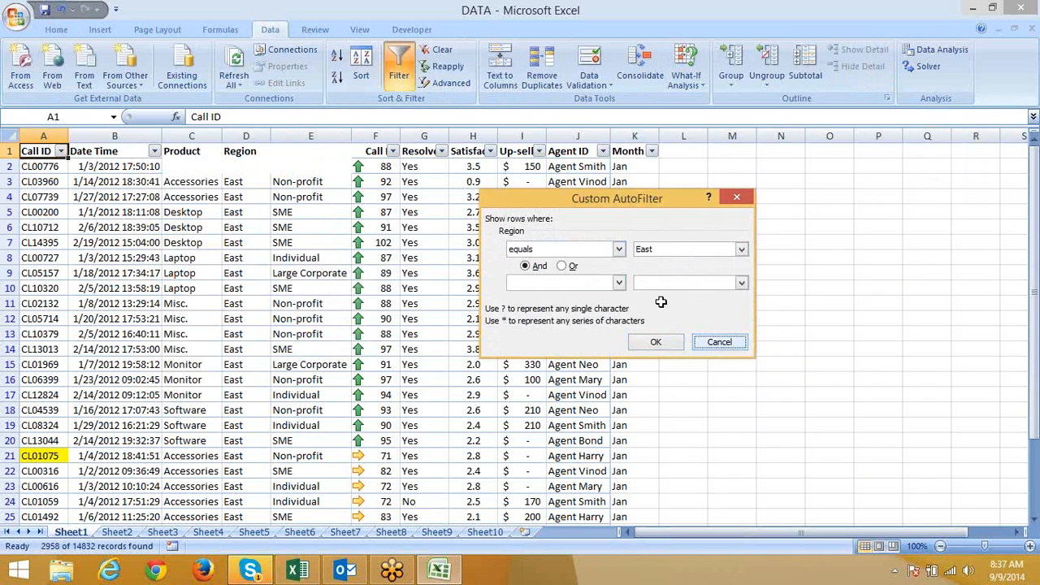
Examine the Call Duration column's number filters, including the Top 10 settings and the Above Average option.
{"action": "left_click", "coordinate": [376, 149]}
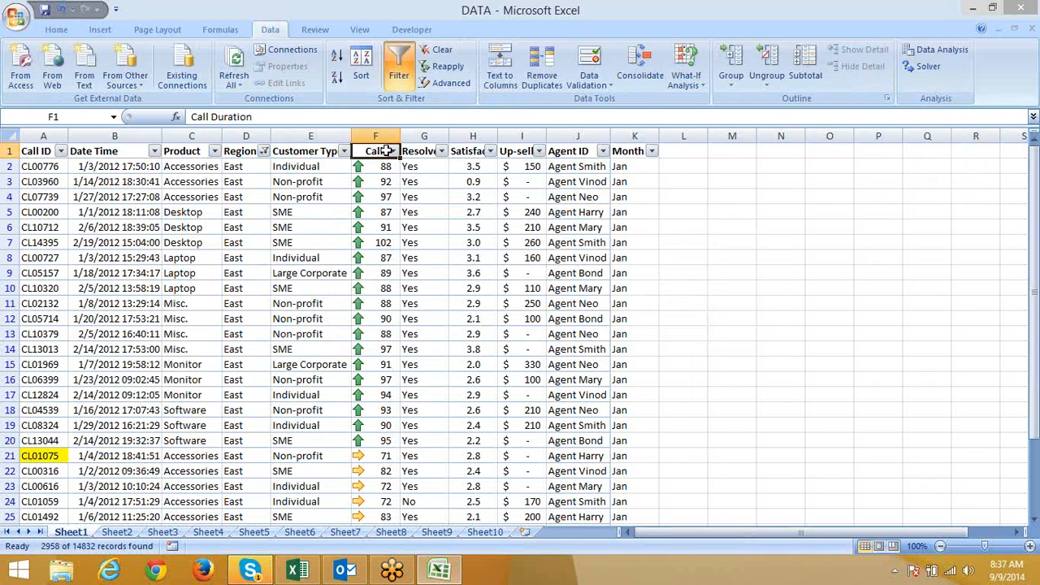
{"action": "left_click", "coordinate": [393, 151]}
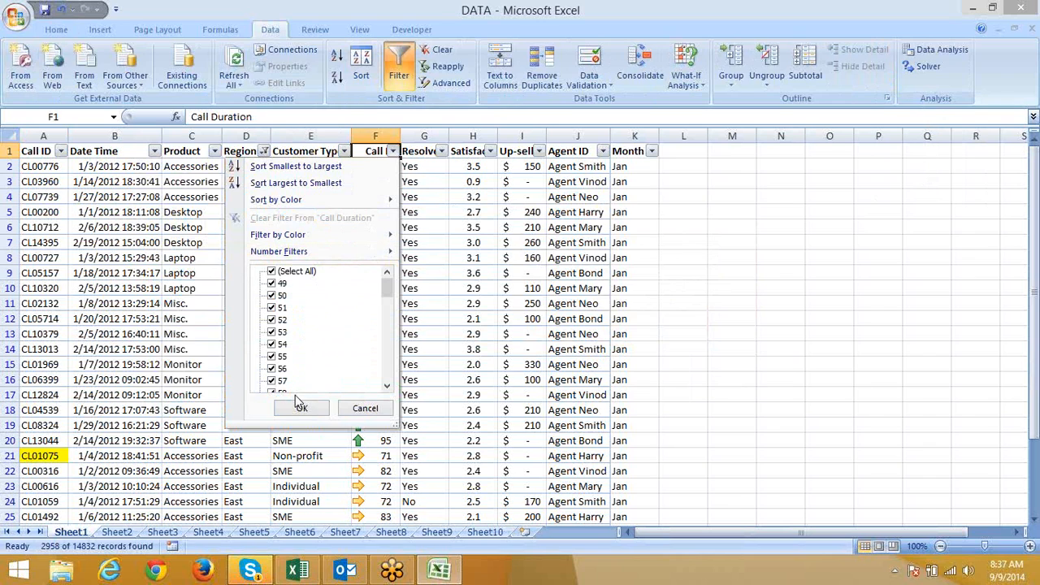
{"action": "mouse_move", "coordinate": [303, 256]}
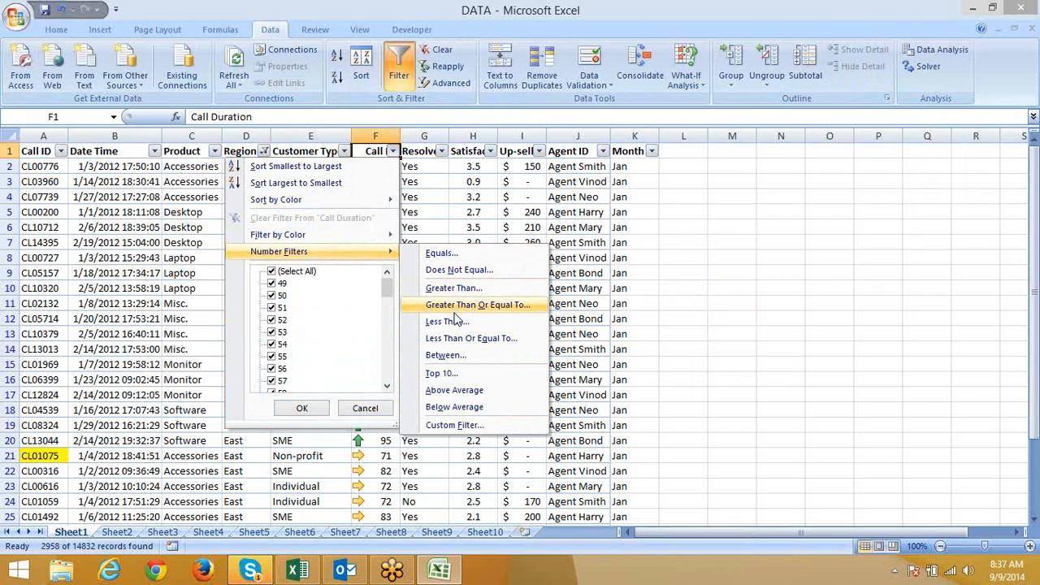
{"action": "left_click", "coordinate": [453, 373]}
{"action": "double_click", "coordinate": [618, 274]}
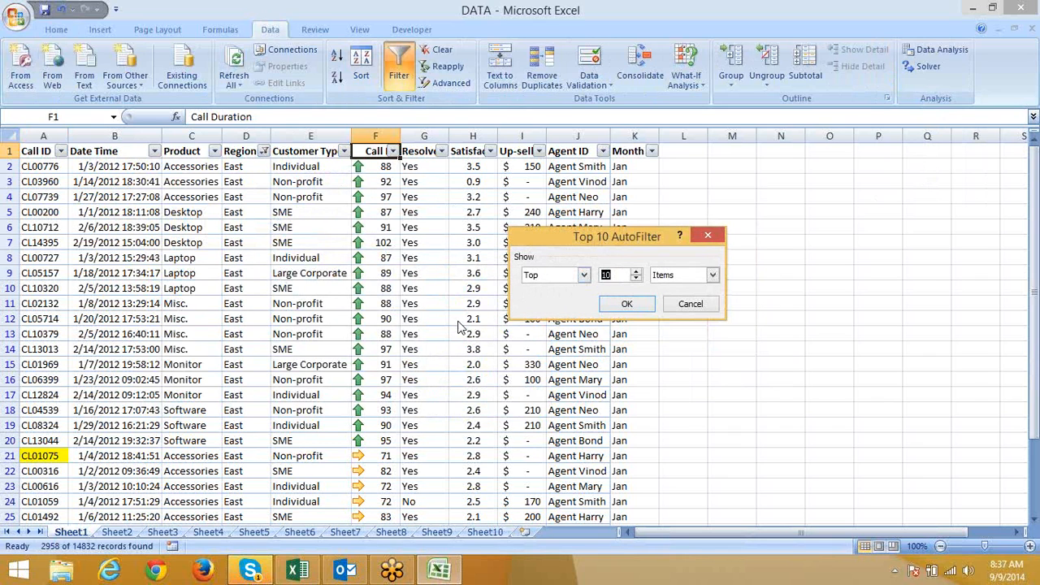
{"action": "left_click", "coordinate": [668, 309]}
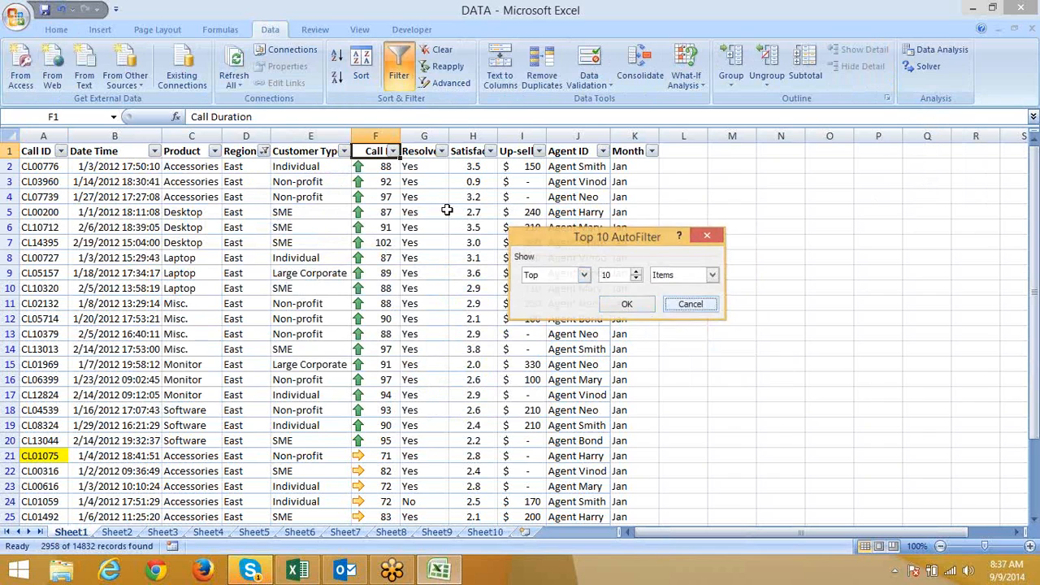
{"action": "left_click", "coordinate": [393, 152]}
{"action": "mouse_move", "coordinate": [353, 251]}
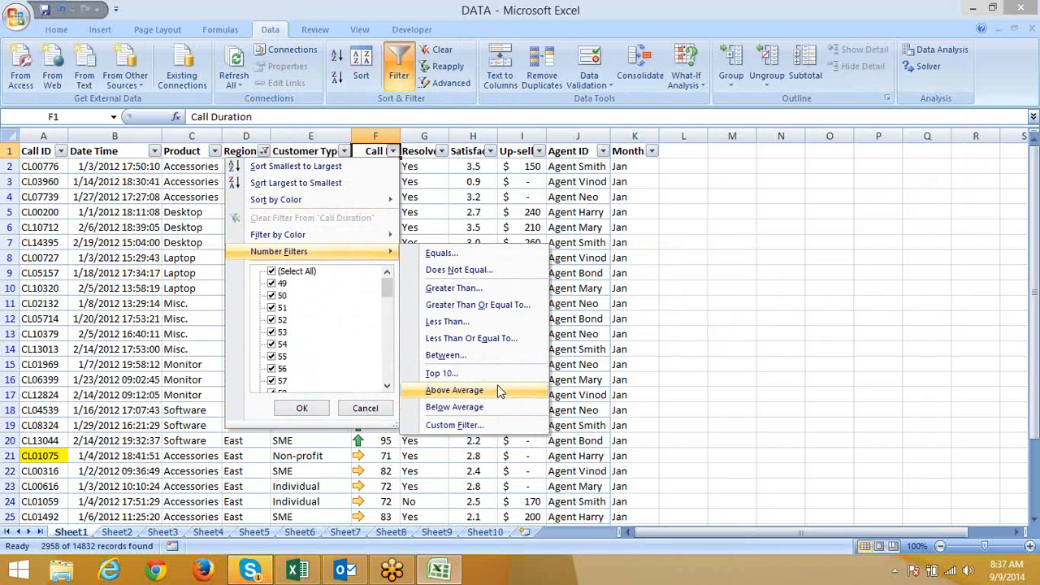
{"action": "left_click", "coordinate": [499, 391]}
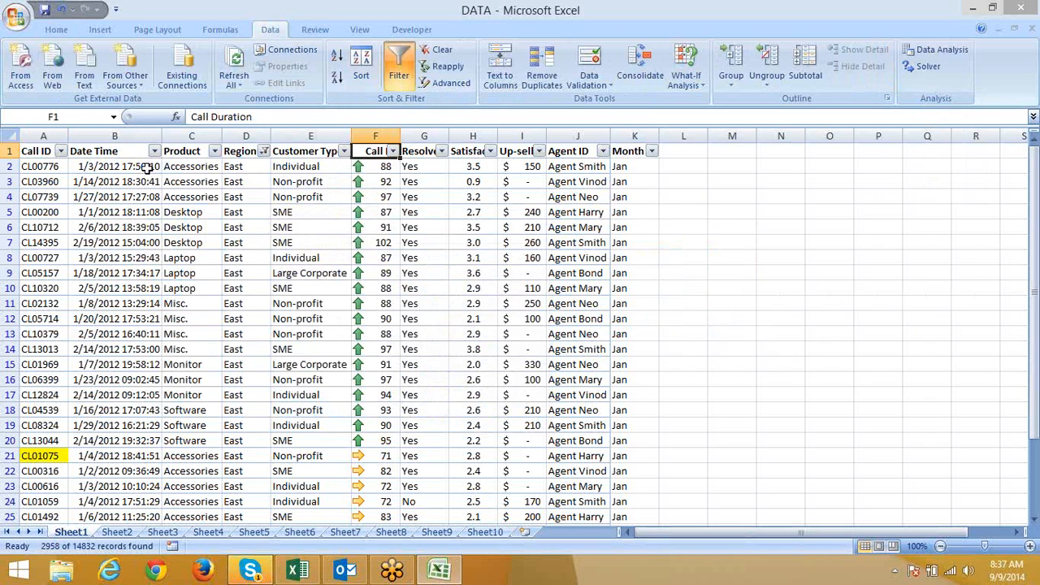
Examine the Date Time filter's expandable levels from year 2012 down to seconds, along with its date filter options and period choices.
{"action": "left_click", "coordinate": [154, 152]}
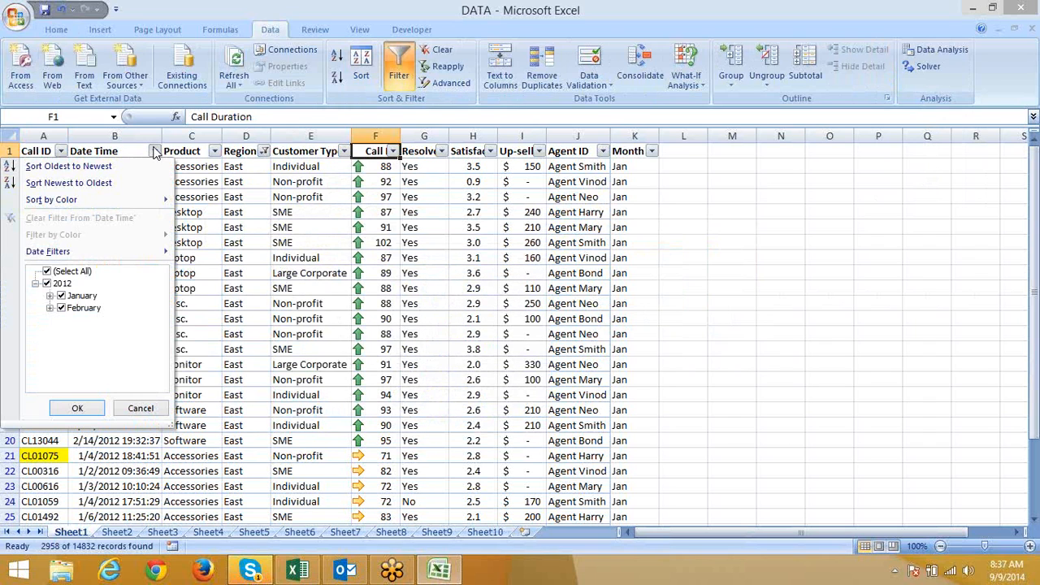
{"action": "left_click", "coordinate": [72, 254]}
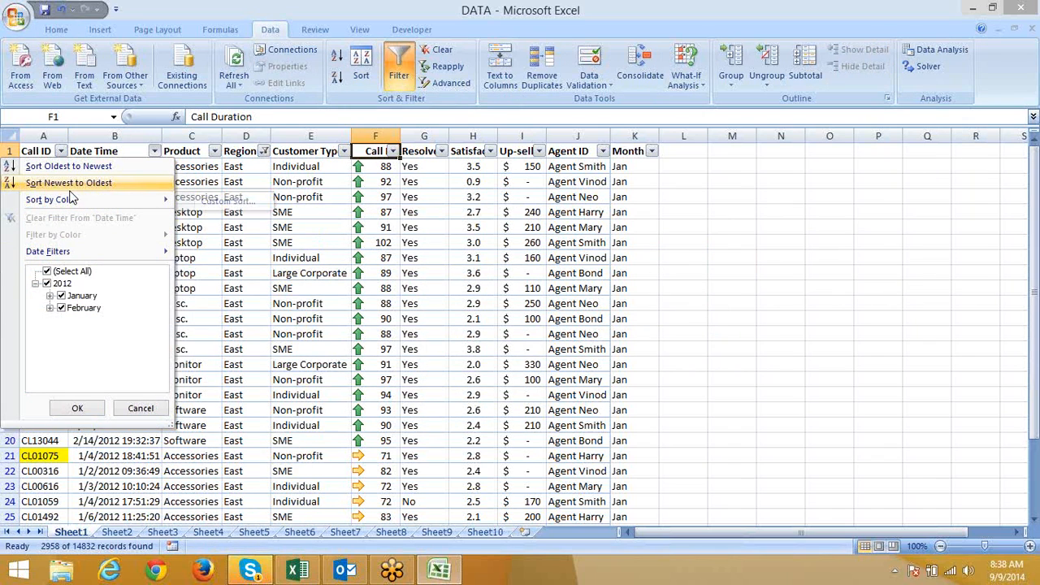
{"action": "left_click", "coordinate": [37, 284]}
{"action": "left_click", "coordinate": [36, 284]}
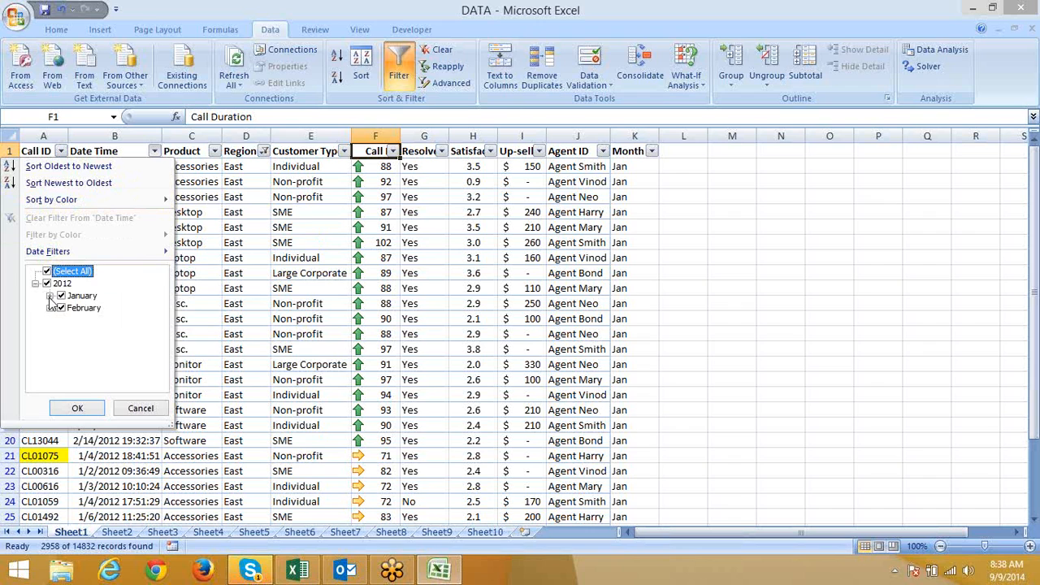
{"action": "left_click", "coordinate": [50, 296]}
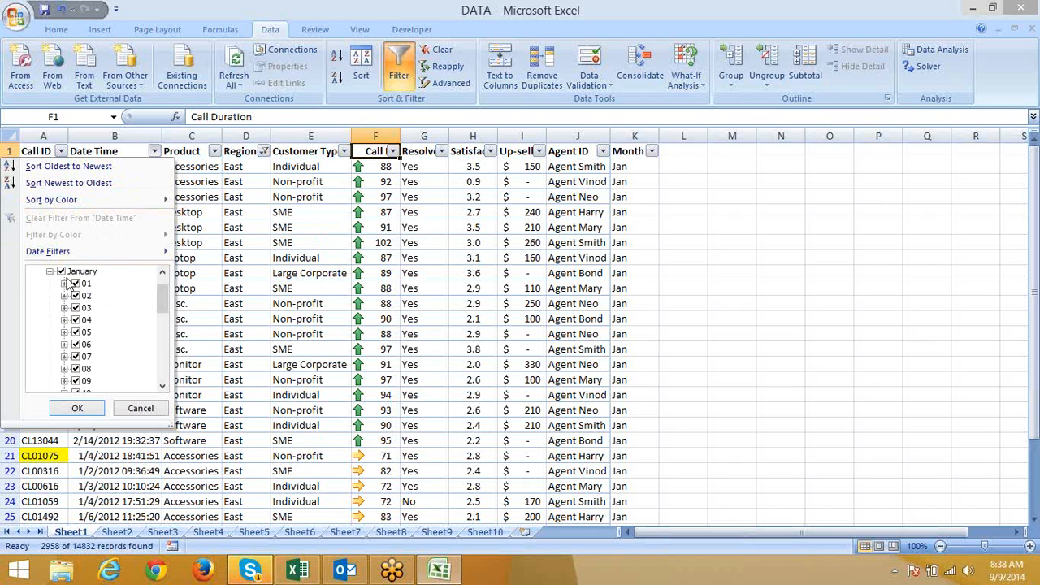
{"action": "left_click", "coordinate": [65, 283]}
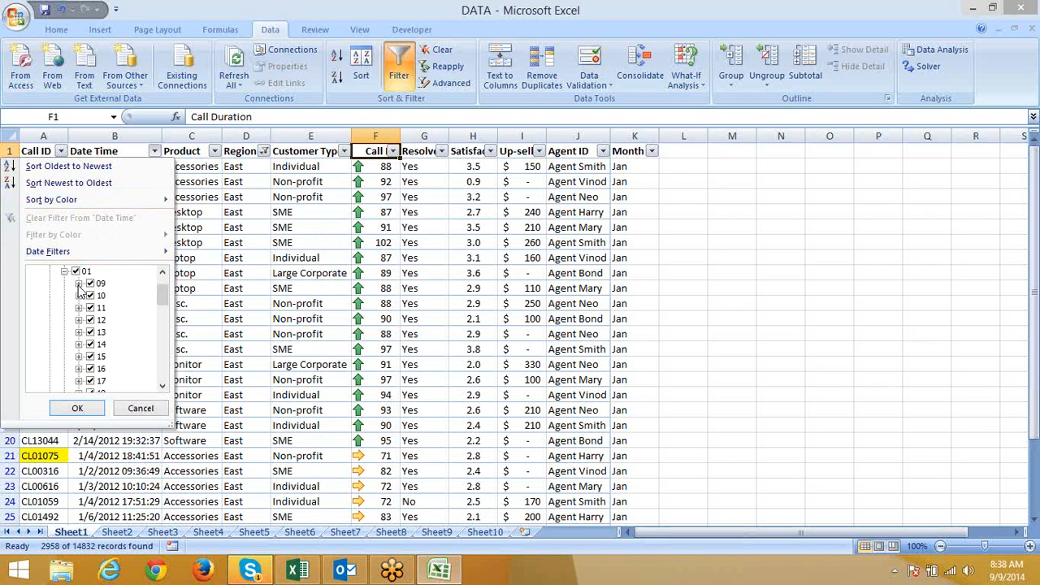
{"action": "left_click", "coordinate": [78, 283]}
{"action": "left_click", "coordinate": [93, 295]}
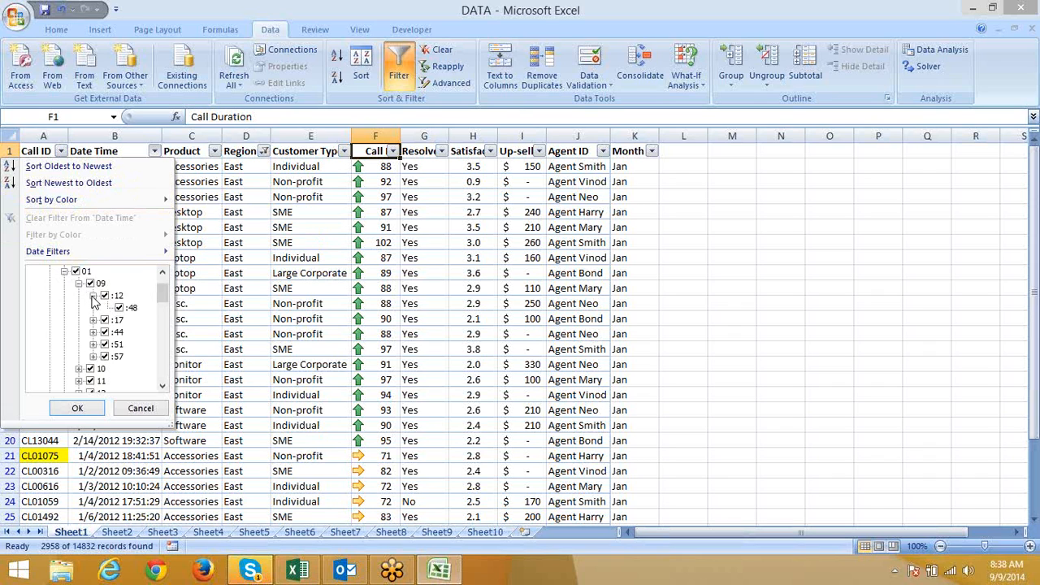
{"action": "scroll", "coordinate": [105, 307], "scroll_direction": "up", "scroll_amount": 1}
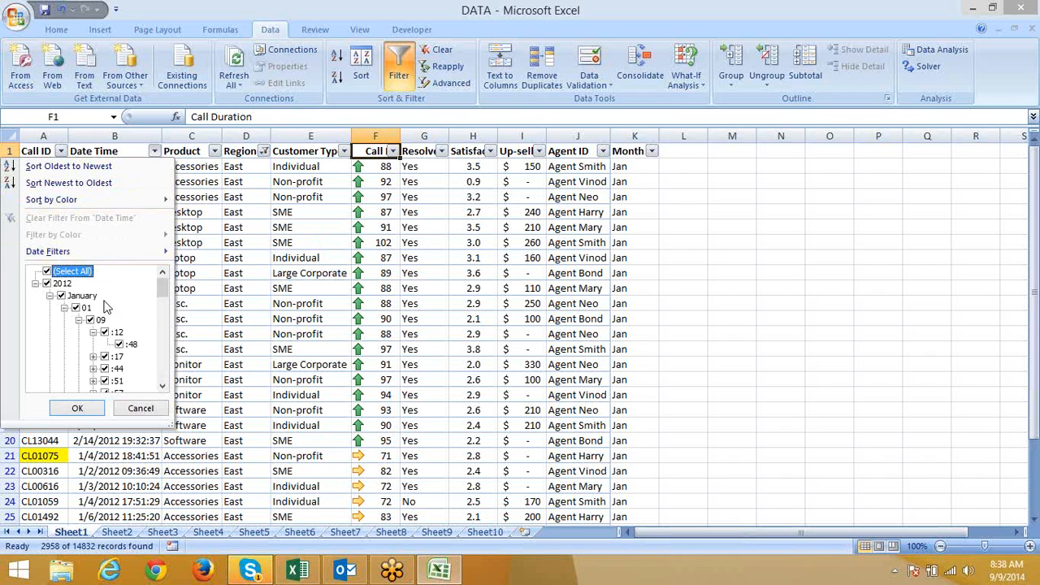
{"action": "mouse_move", "coordinate": [81, 252]}
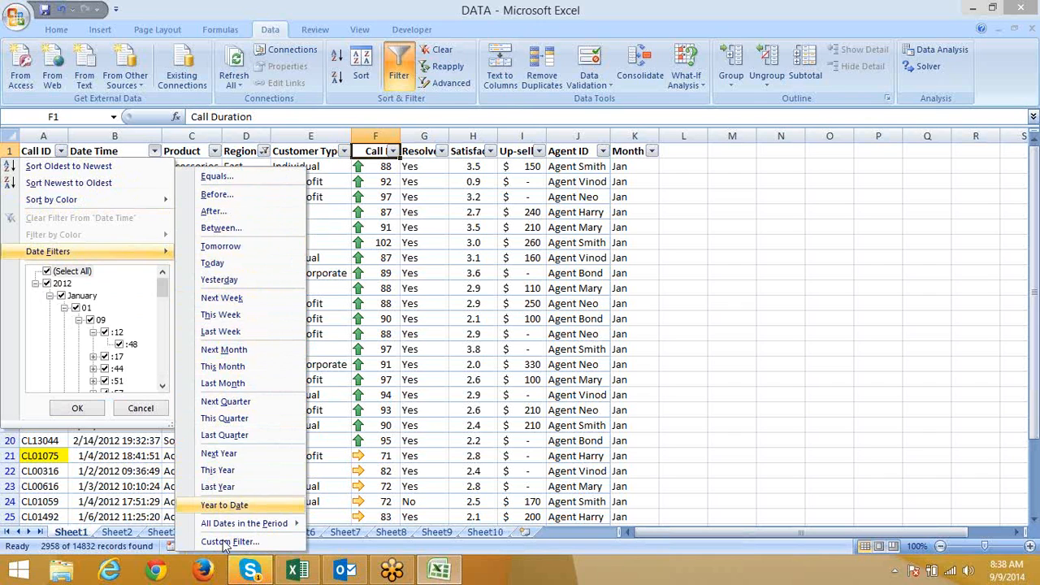
{"action": "mouse_move", "coordinate": [237, 524]}
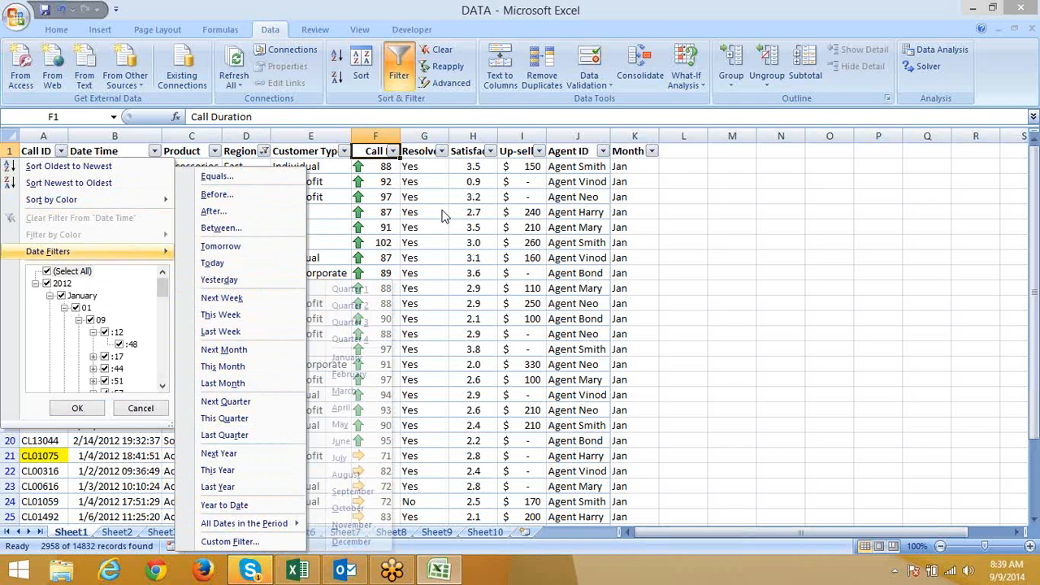
Reset the Region filter to include all regions.
{"action": "left_click", "coordinate": [264, 151]}
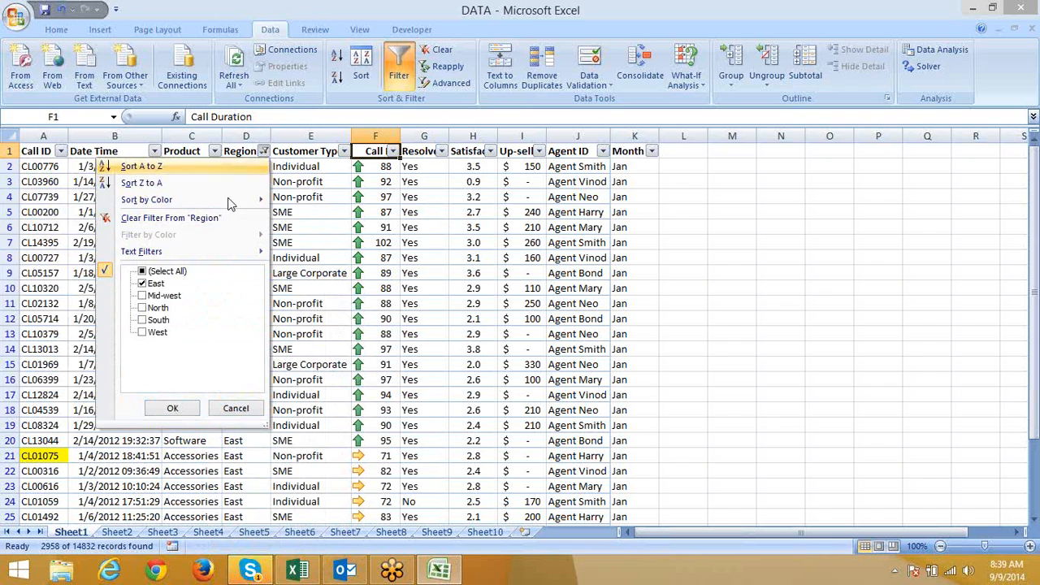
{"action": "left_click", "coordinate": [143, 271]}
{"action": "left_click", "coordinate": [172, 408]}
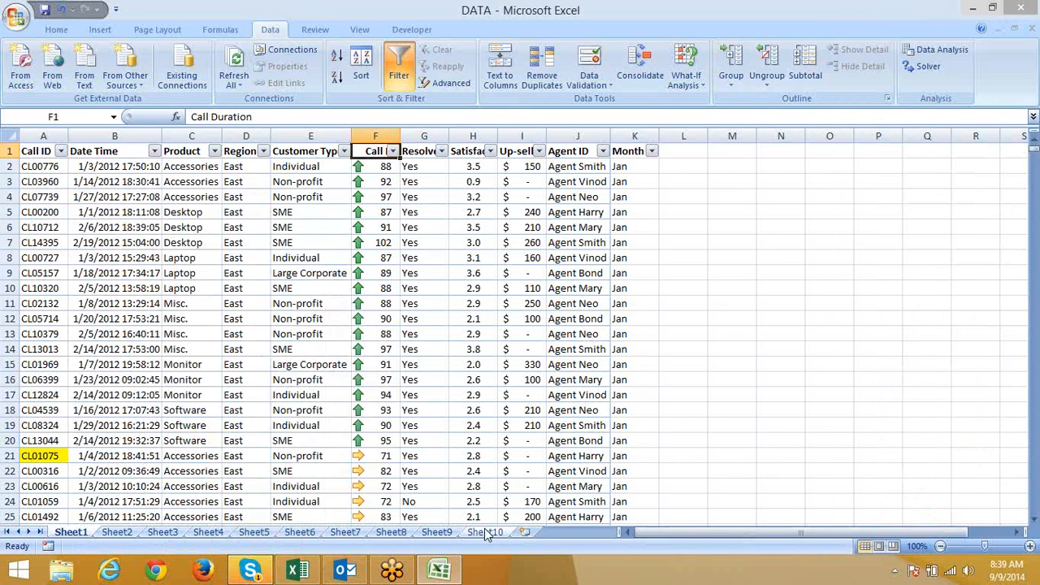
Add a new worksheet after Sheet10 and enter 2, 3, 4, 2, 3, 4, 5 and 6 down cells A1:A8.
{"action": "left_click", "coordinate": [486, 531]}
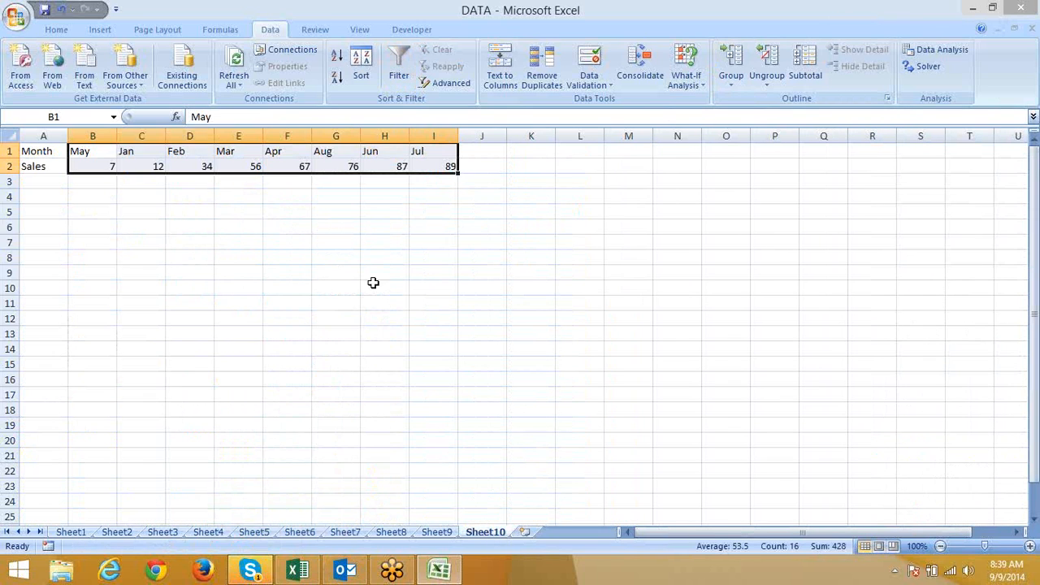
{"action": "left_click", "coordinate": [525, 531]}
{"action": "type", "text": "2"}
{"action": "key", "text": "Return"}
{"action": "type", "text": "3"}
{"action": "key", "text": "Return"}
{"action": "type", "text": "4"}
{"action": "key", "text": "Return"}
{"action": "key", "text": "Return"}
{"action": "key", "text": "Up"}
{"action": "type", "text": "2"}
{"action": "key", "text": "Return"}
{"action": "type", "text": "3"}
{"action": "key", "text": "Return"}
{"action": "type", "text": "4"}
{"action": "key", "text": "Return"}
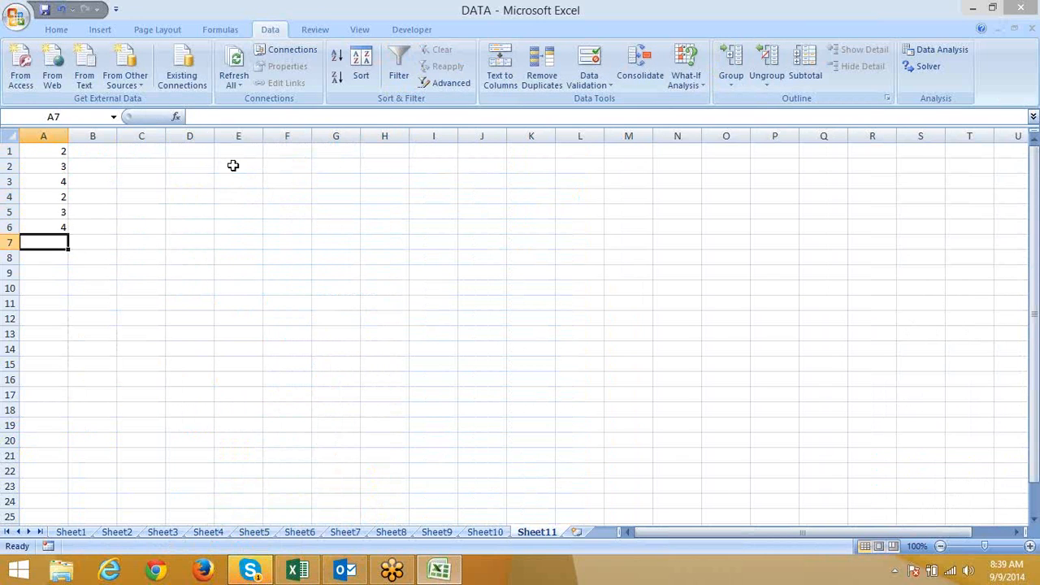
{"action": "type", "text": "5"}
{"action": "key", "text": "Return"}
{"action": "type", "text": "6"}
{"action": "key", "text": "Return"}
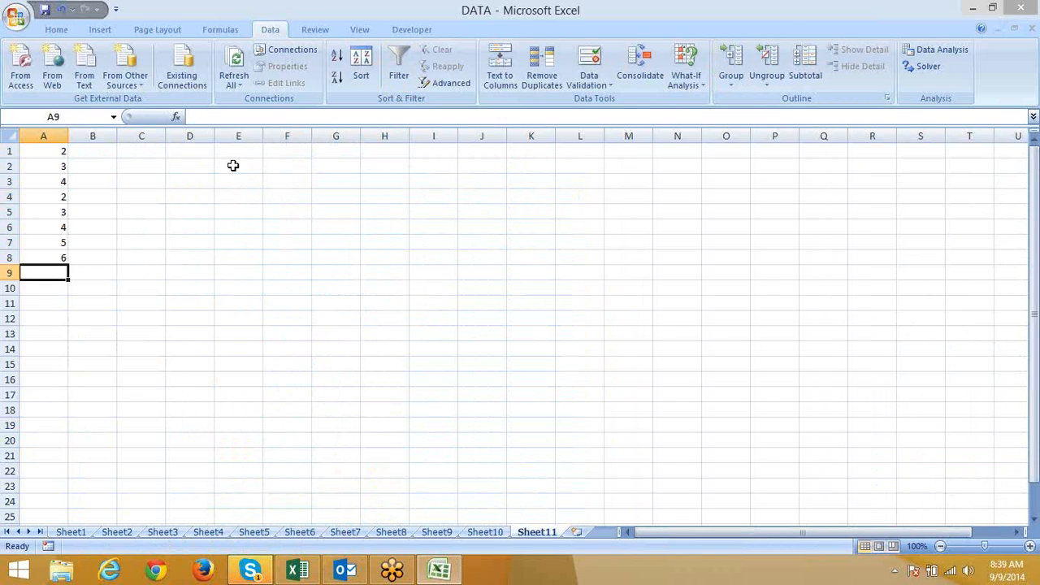
Hide rows 2 to 6 of the number list.
{"action": "left_click_drag", "start_coordinate": [10, 166], "coordinate": [8, 236]}
{"action": "right_click", "coordinate": [7, 215]}
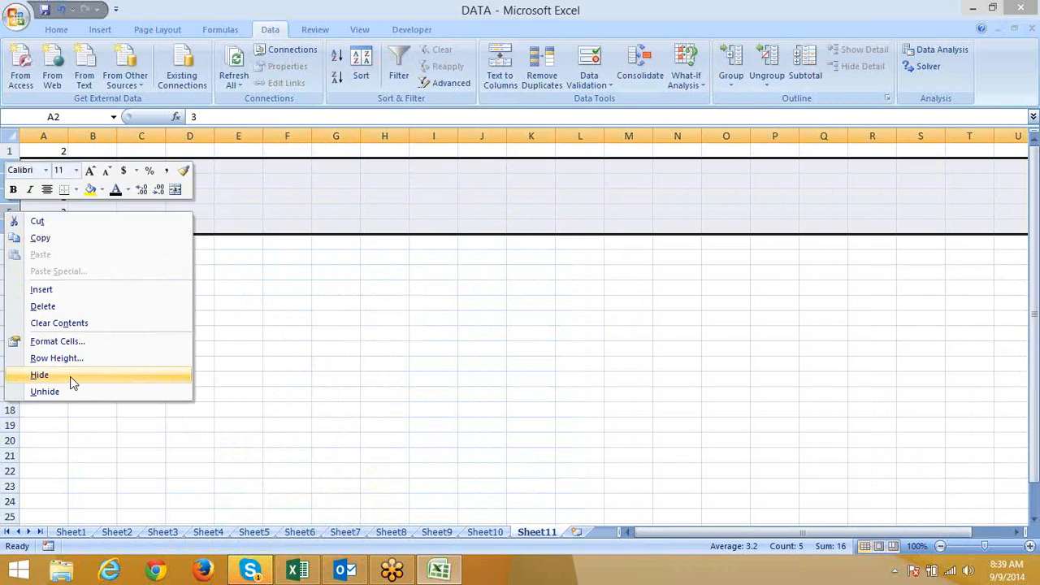
{"action": "left_click", "coordinate": [69, 379]}
Try copying A1:A8 across the hidden rows into C15, then undo the paste and cancel the copy selection.
{"action": "left_click_drag", "start_coordinate": [51, 150], "coordinate": [57, 191]}
{"action": "key", "text": "ctrl+c"}
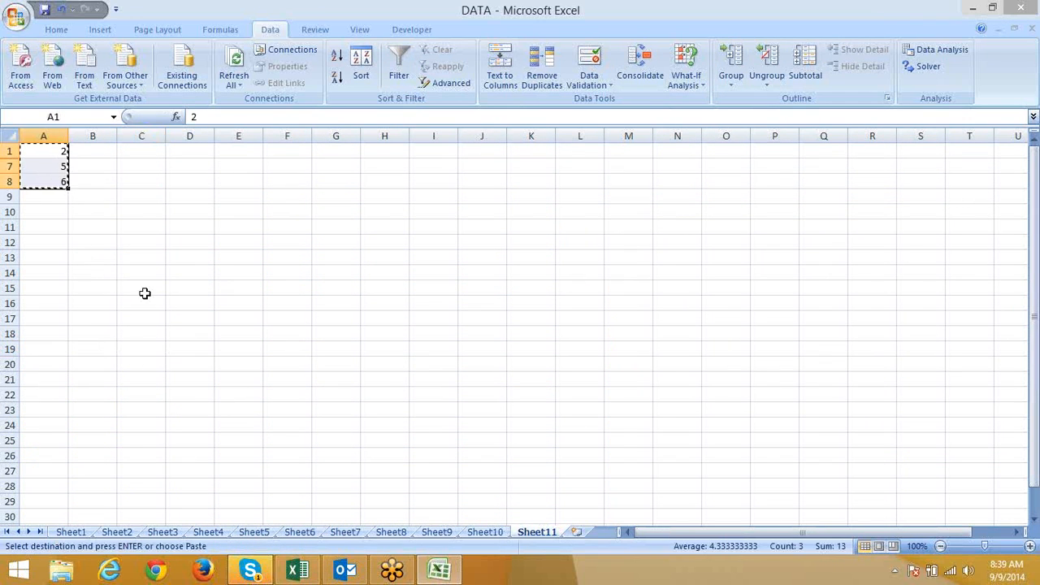
{"action": "left_click", "coordinate": [144, 293]}
{"action": "key", "text": "ctrl+v"}
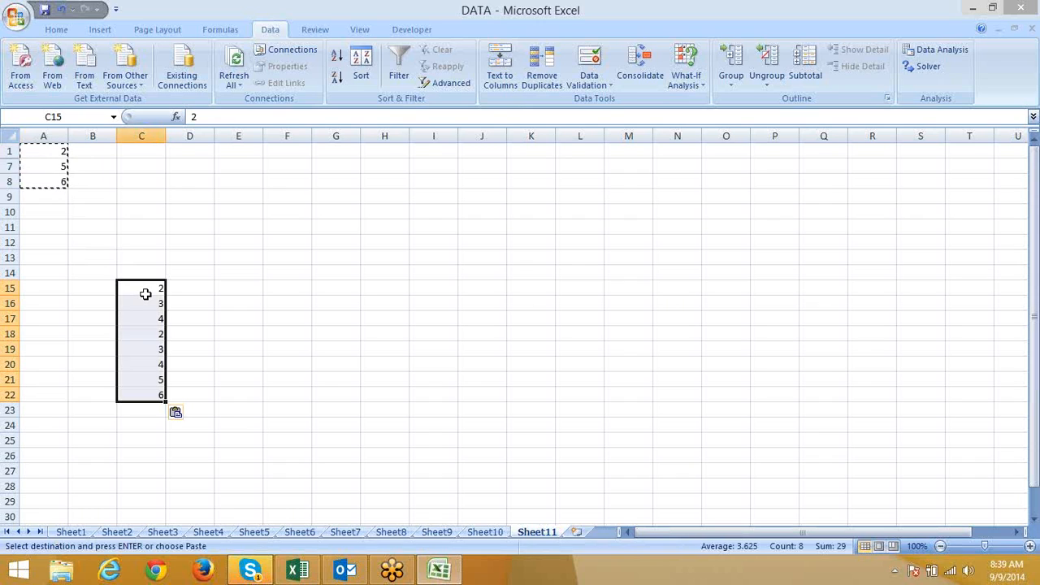
{"action": "key", "text": "ctrl+z"}
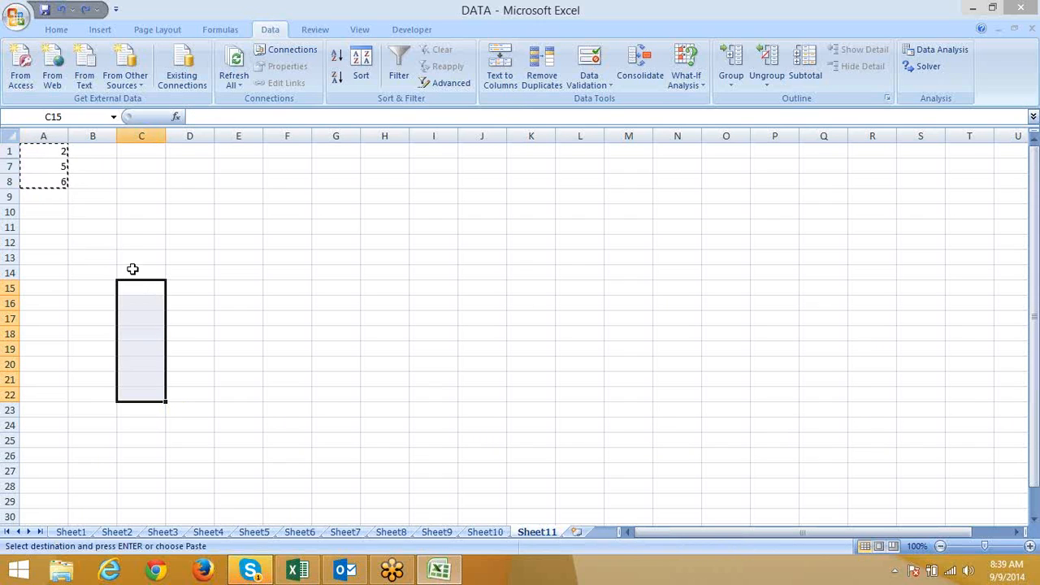
{"action": "left_click", "coordinate": [140, 257]}
{"action": "key", "text": "Escape"}
Restrict the A1:A8 selection to visible cells only with Go To Special and copy those cells to E12.
{"action": "left_click_drag", "start_coordinate": [55, 154], "coordinate": [57, 178]}
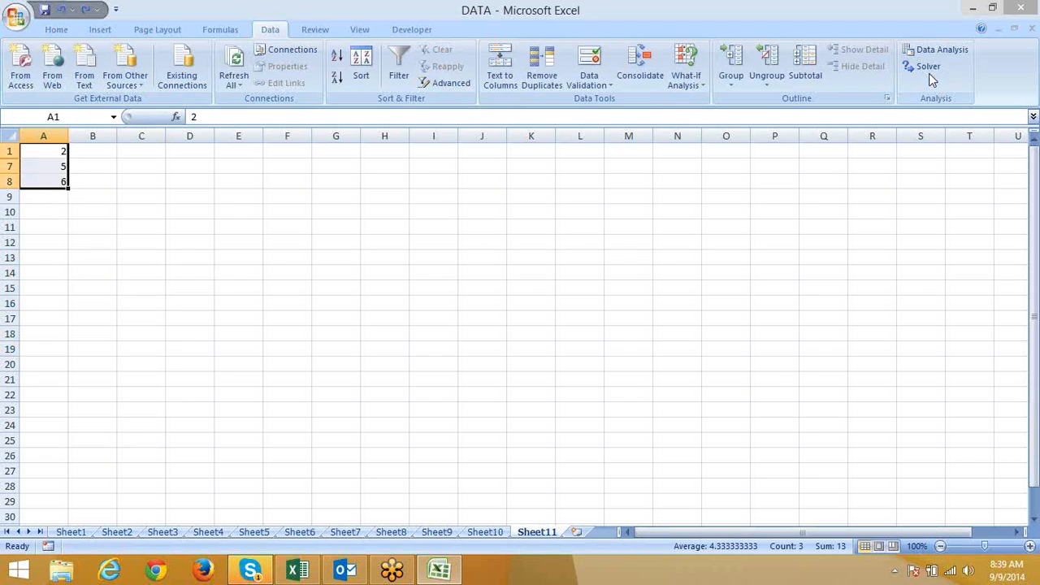
{"action": "left_click", "coordinate": [63, 30]}
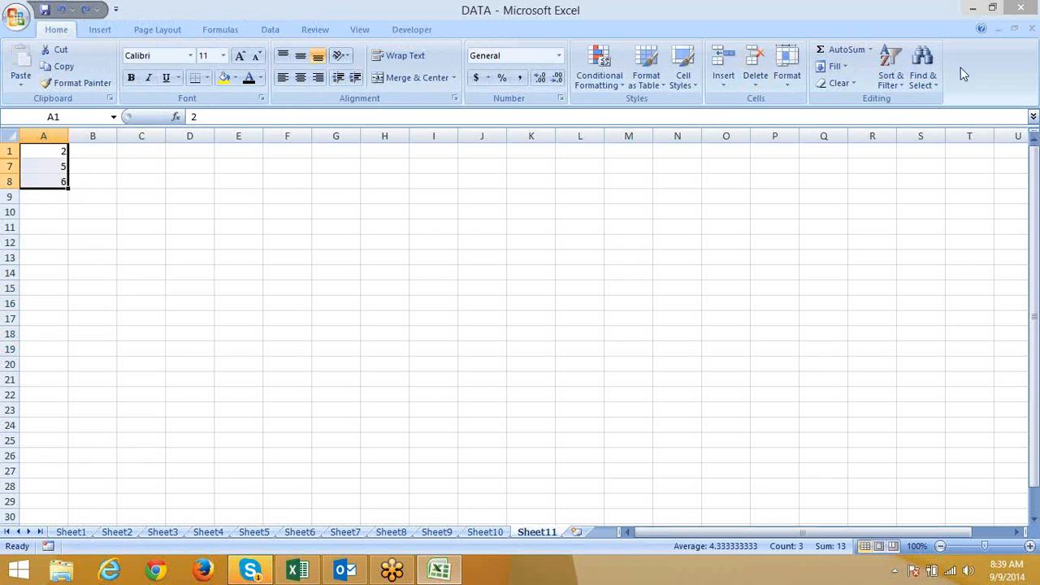
{"action": "left_click", "coordinate": [925, 82]}
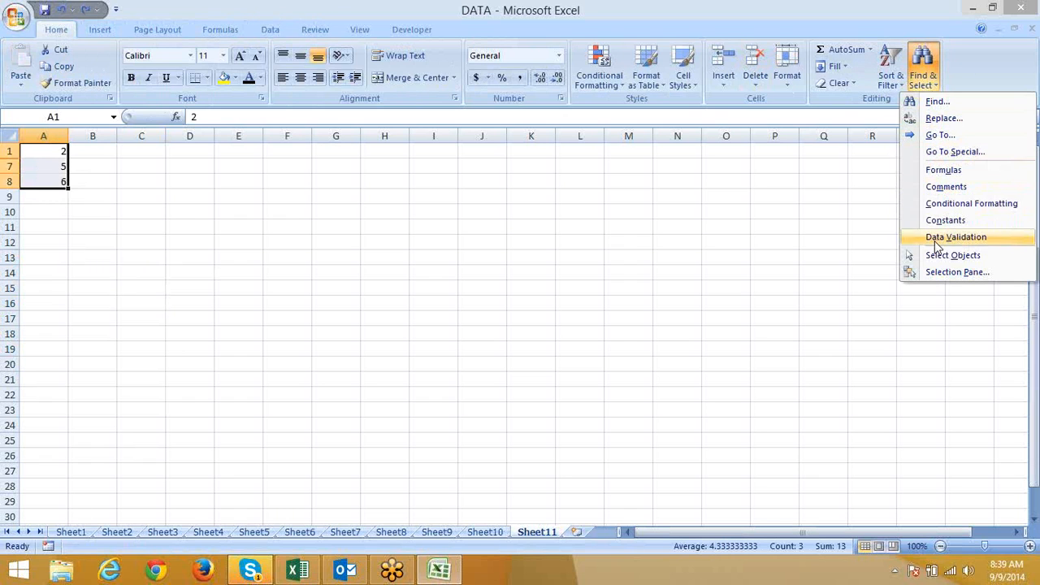
{"action": "left_click", "coordinate": [947, 152]}
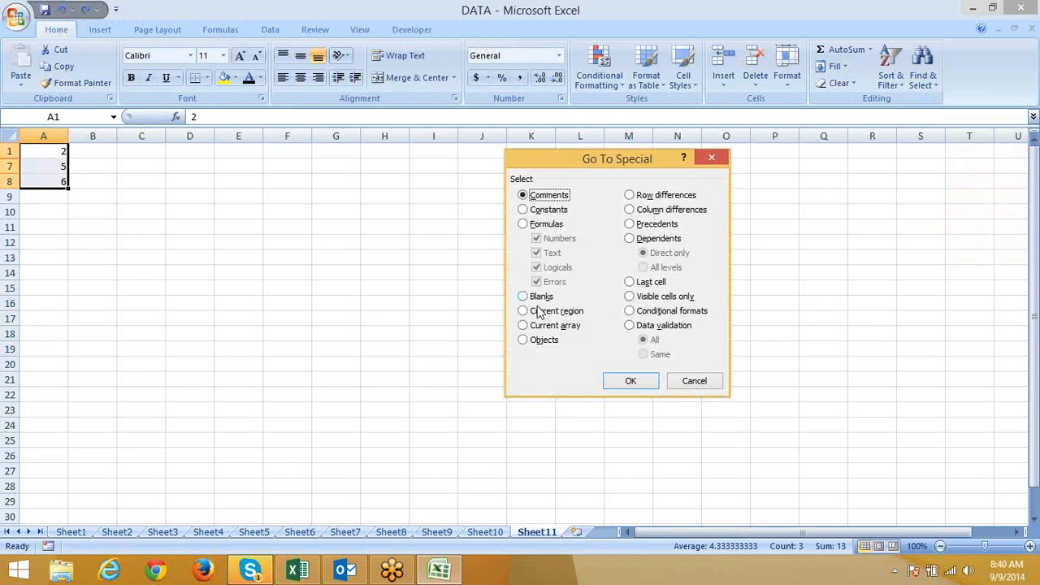
{"action": "left_click", "coordinate": [651, 299]}
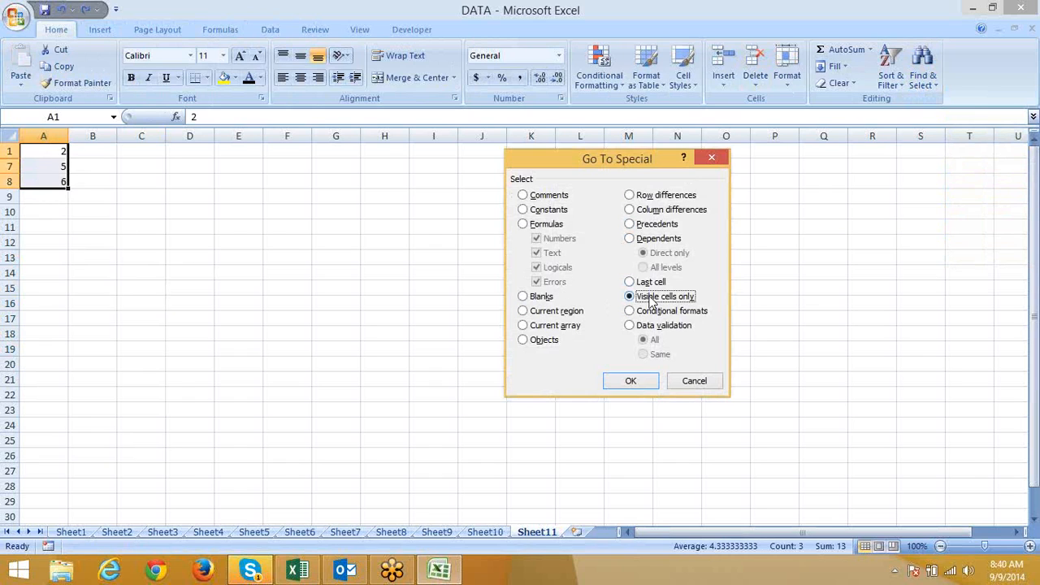
{"action": "left_click", "coordinate": [643, 379]}
{"action": "key", "text": "ctrl+c"}
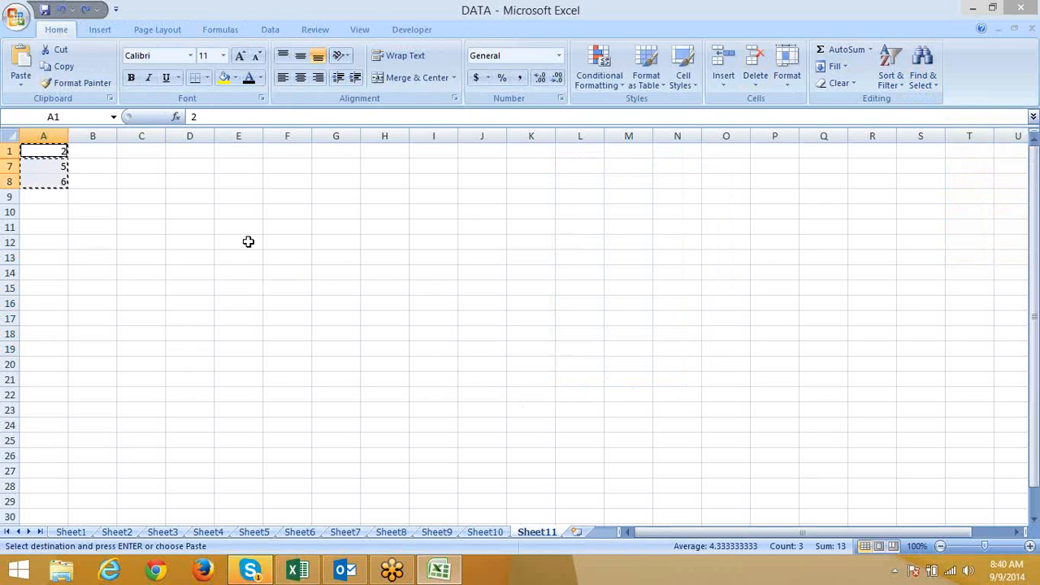
{"action": "left_click", "coordinate": [249, 243]}
{"action": "key", "text": "ctrl+v"}
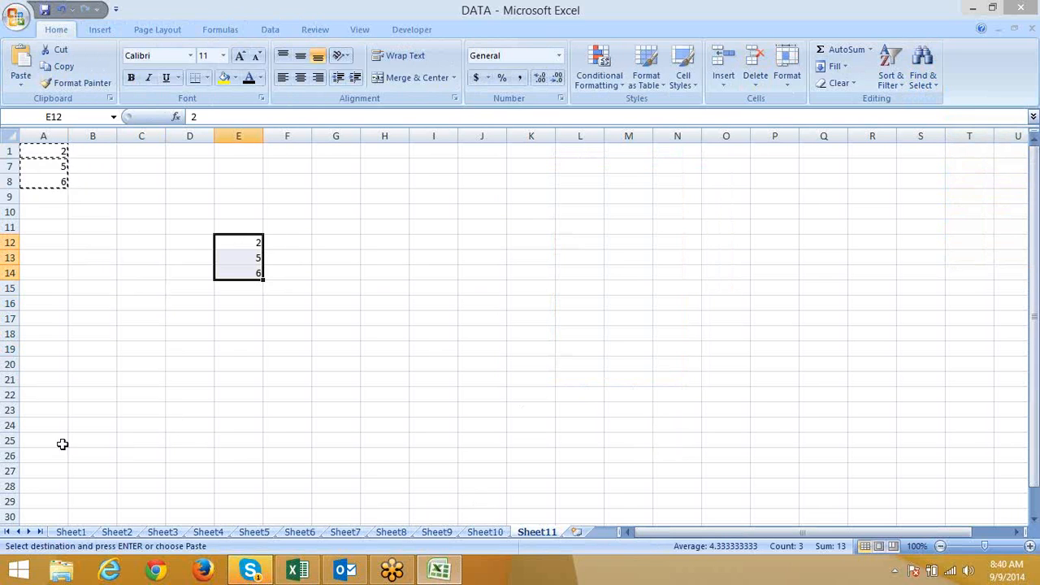
On Sheet1, replace the satisfaction value in H8 with a formula referencing the cell above, H7.
{"action": "left_click", "coordinate": [71, 532]}
{"action": "left_click", "coordinate": [385, 257]}
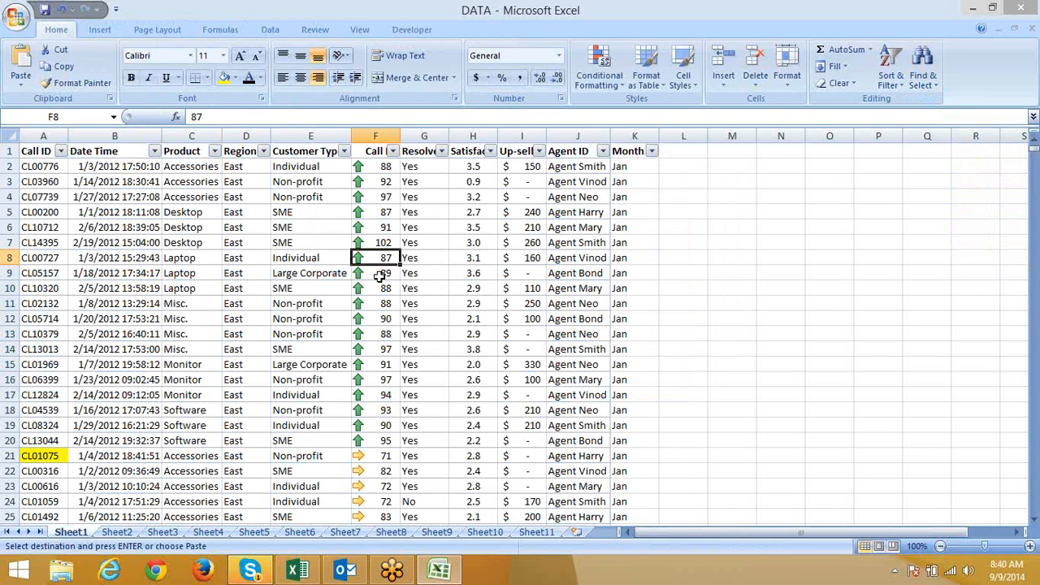
{"action": "left_click", "coordinate": [506, 288]}
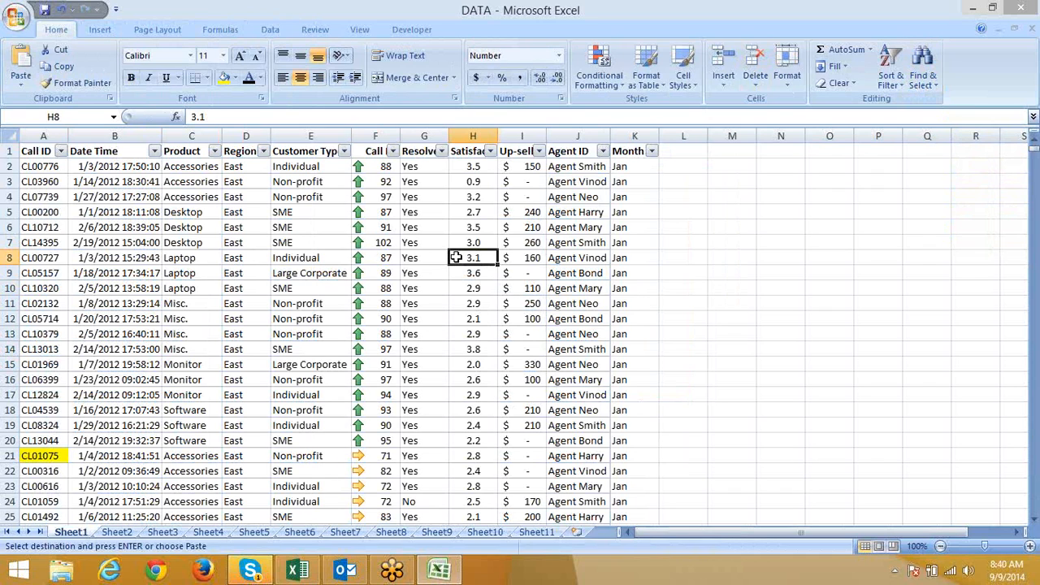
{"action": "type", "text": "="}
{"action": "key", "text": "Up"}
{"action": "key", "text": "Return"}
Replace the satisfaction value in H13 with a formula referencing H12.
{"action": "key", "text": "Down"}
{"action": "key", "text": "Down"}
{"action": "key", "text": "Down"}
{"action": "key", "text": "Down"}
{"action": "key", "text": "BackSpace"}
{"action": "type", "text": "="}
{"action": "key", "text": "Up"}
{"action": "key", "text": "Return"}
Replace the satisfaction value in H17 with a formula referencing H16.
{"action": "key", "text": "Down"}
{"action": "key", "text": "Down"}
{"action": "key", "text": "Down"}
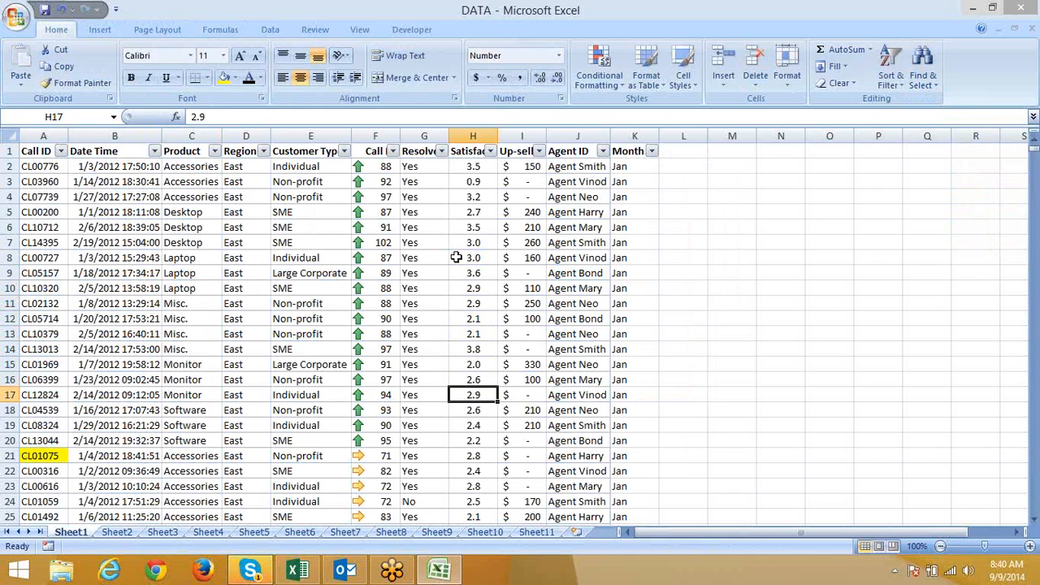
{"action": "key", "text": "BackSpace"}
{"action": "type", "text": "="}
{"action": "key", "text": "Up"}
{"action": "key", "text": "Return"}
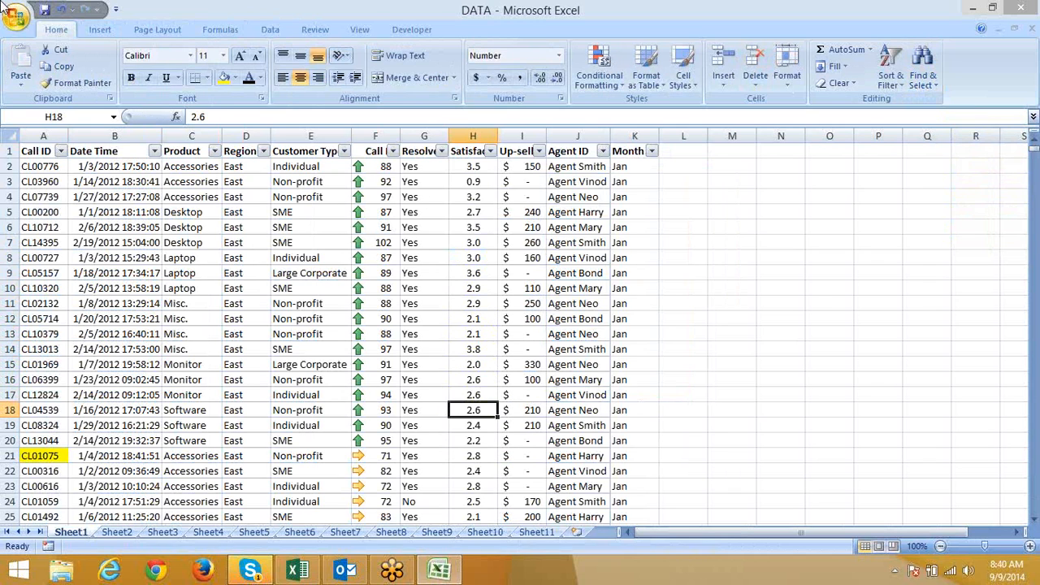
Select all formula cells on the sheet with Go To Special, keeping every result type, and fill them yellow.
{"action": "left_click", "coordinate": [474, 227]}
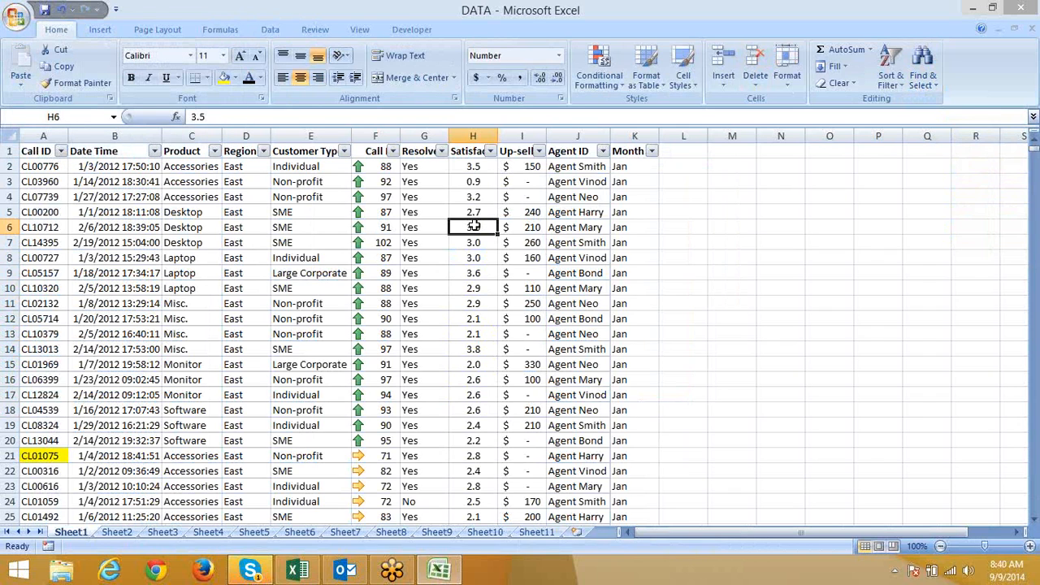
{"action": "left_click", "coordinate": [923, 69]}
{"action": "left_click", "coordinate": [963, 155]}
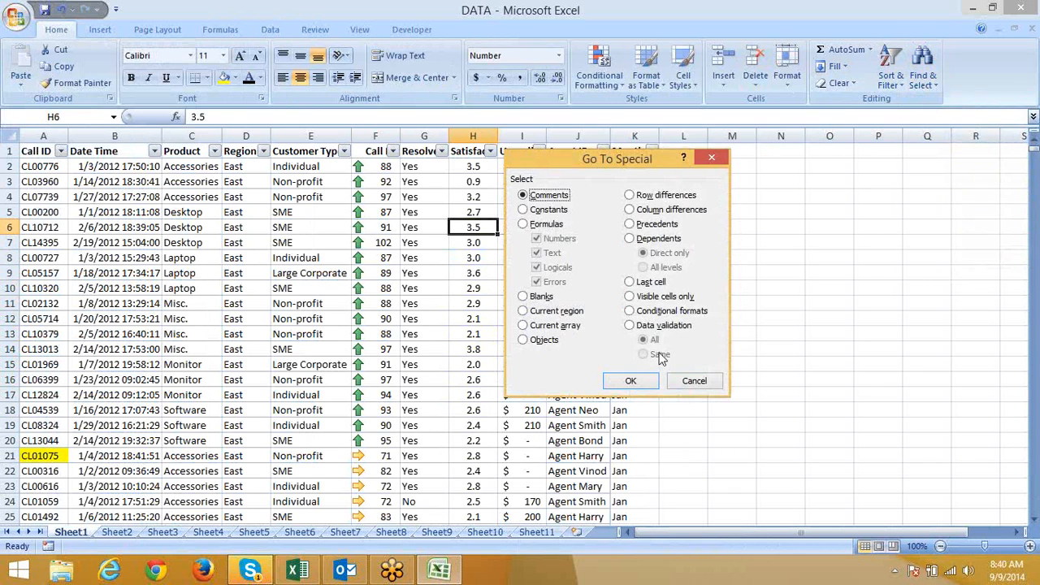
{"action": "left_click", "coordinate": [544, 224]}
{"action": "left_click_drag", "start_coordinate": [593, 171], "coordinate": [716, 141]}
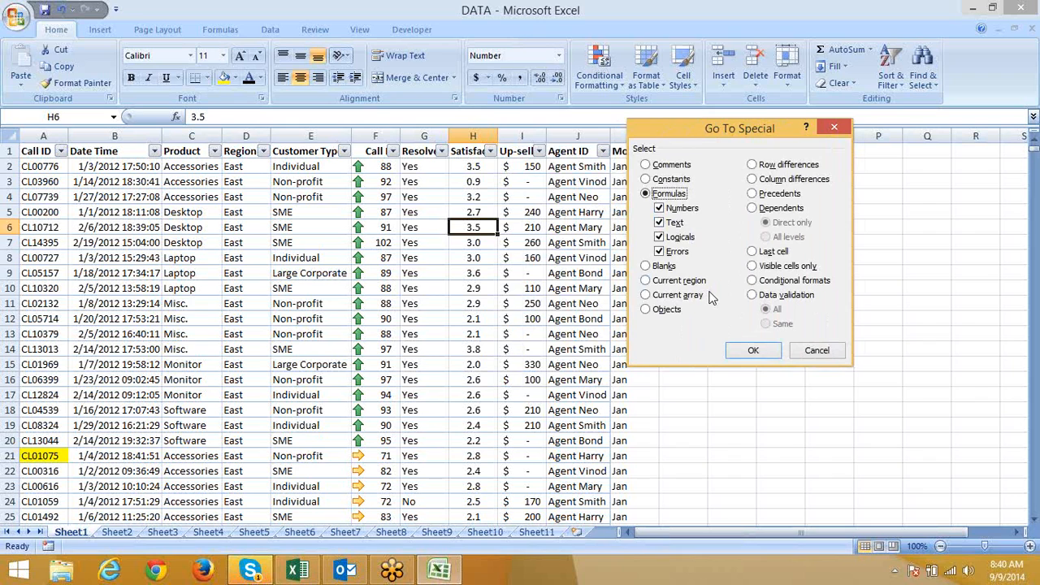
{"action": "left_click", "coordinate": [741, 350]}
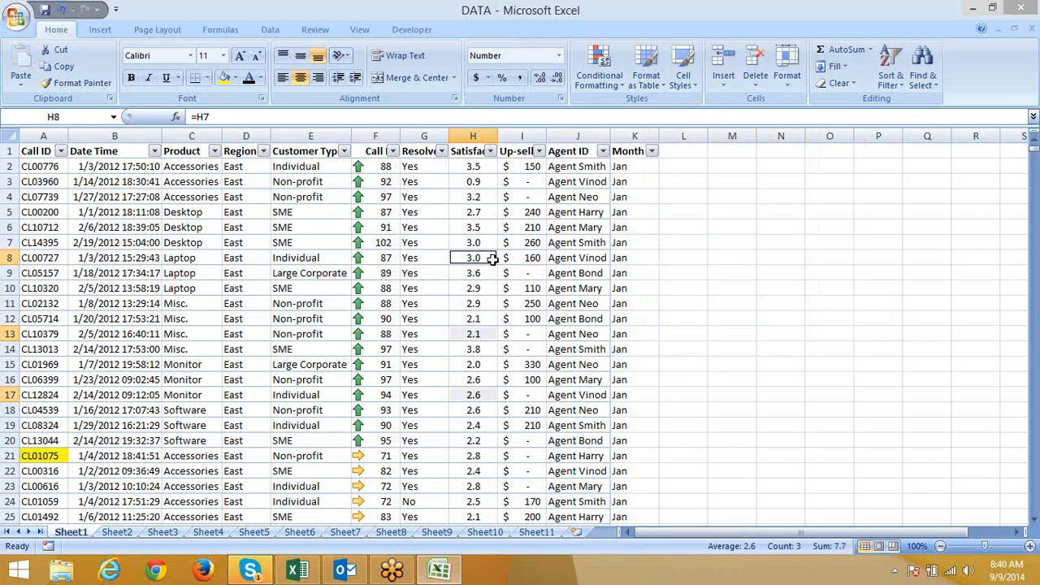
{"action": "left_click", "coordinate": [224, 79]}
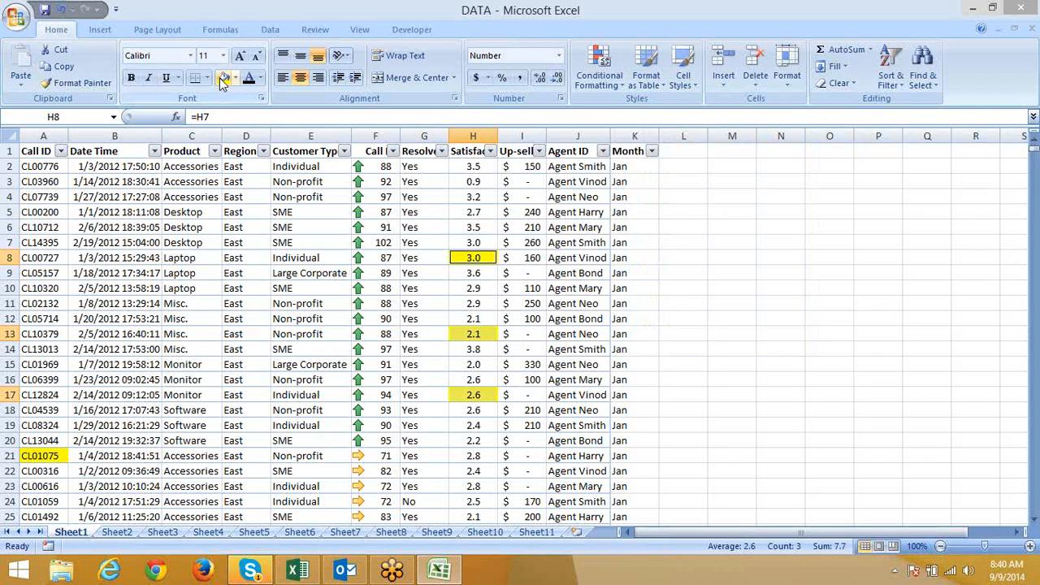
{"action": "left_click", "coordinate": [195, 182]}
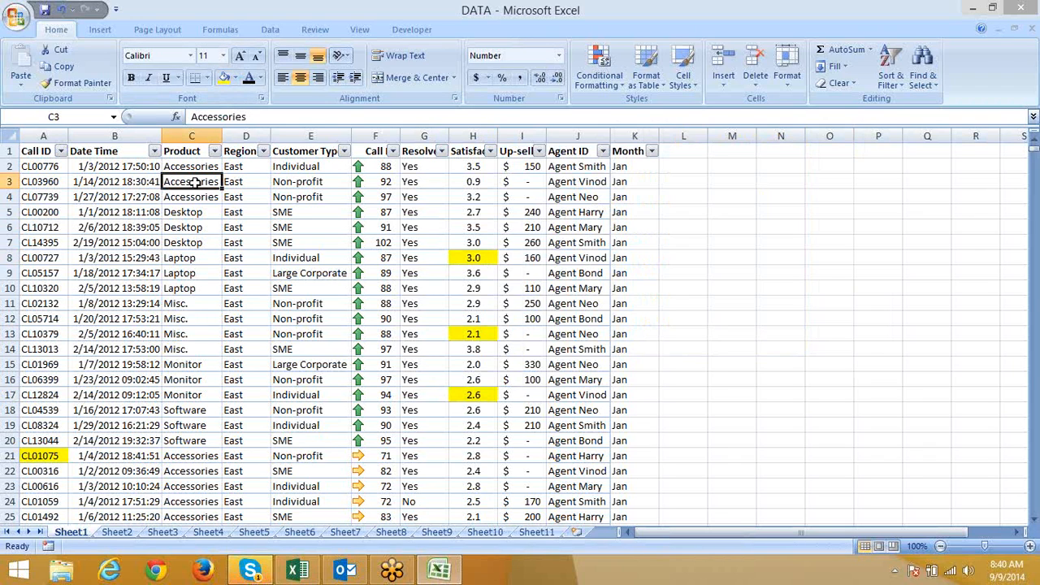
{"action": "left_click", "coordinate": [917, 82]}
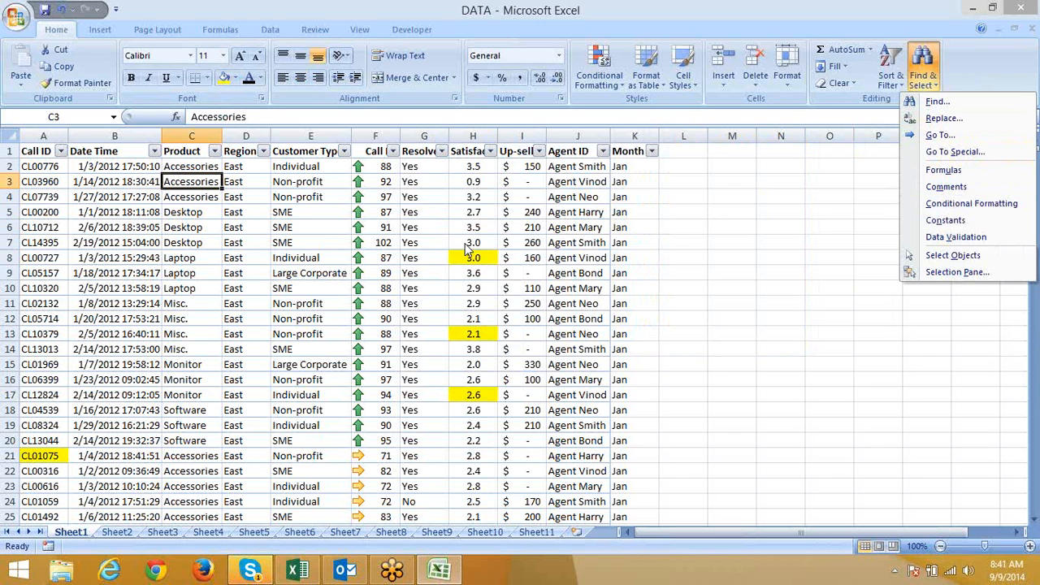
{"action": "left_click", "coordinate": [280, 237]}
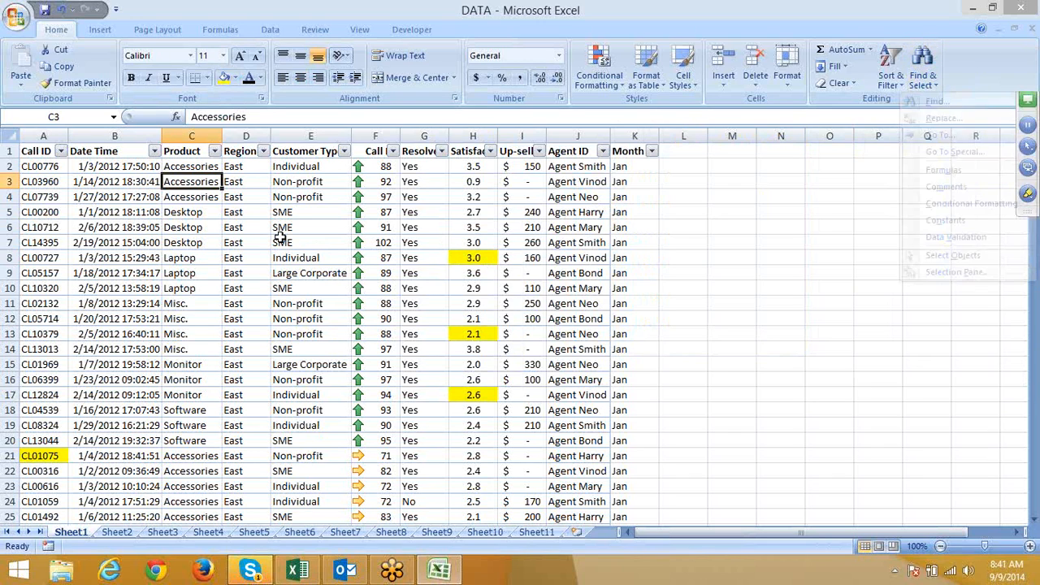